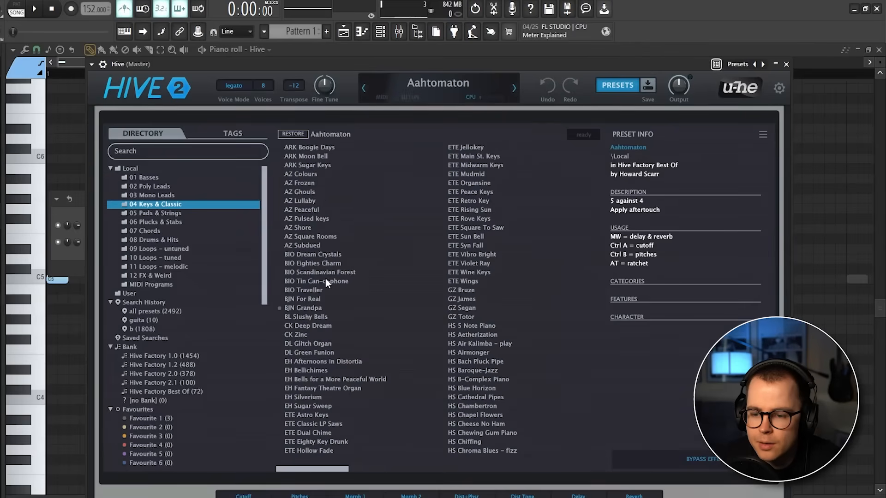
Step: Load the BJN Grandpa preset into Hive, close the plugin window and open the Hive channel's piano roll
left_click(306, 307)
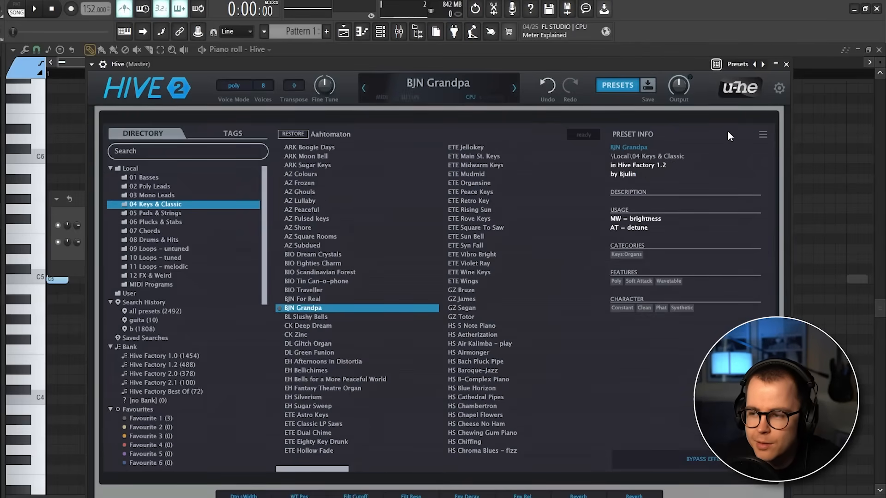
left_click(787, 64)
right_click(173, 238)
left_click(202, 240)
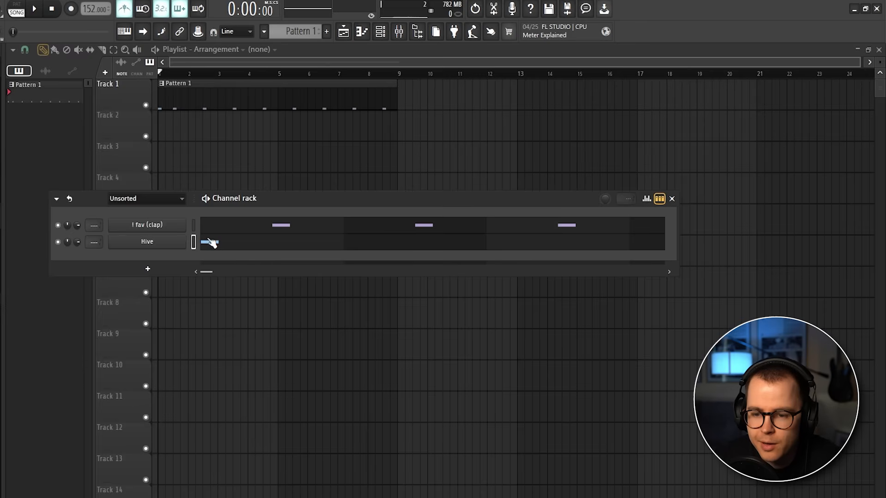
left_click(212, 241)
left_click(214, 238)
right_click(215, 239)
scroll(50, 259, "up", 3)
scroll(49, 259, "down", 5)
scroll(93, 269, "up", 3)
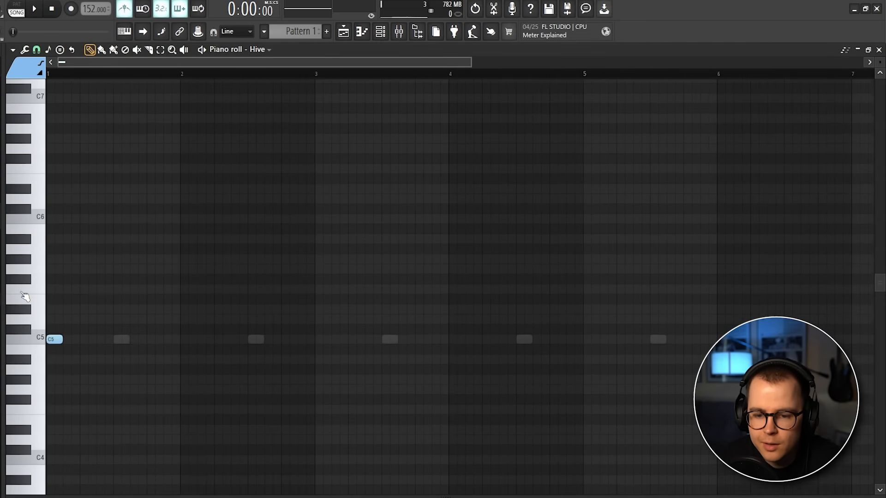
scroll(47, 289, "up", 3)
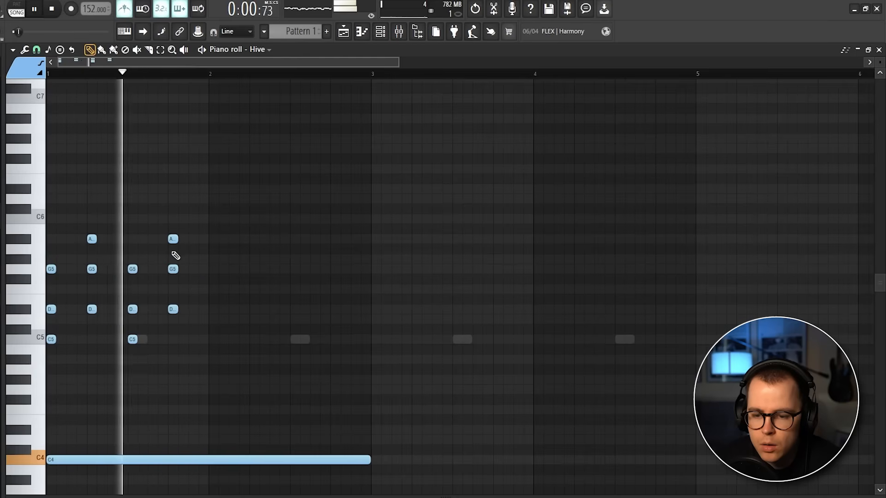
Step: Delete the D#5 note from the fourth chord and transpose the chord notes up one octave
right_click(173, 309)
scroll(188, 310, "down", 2)
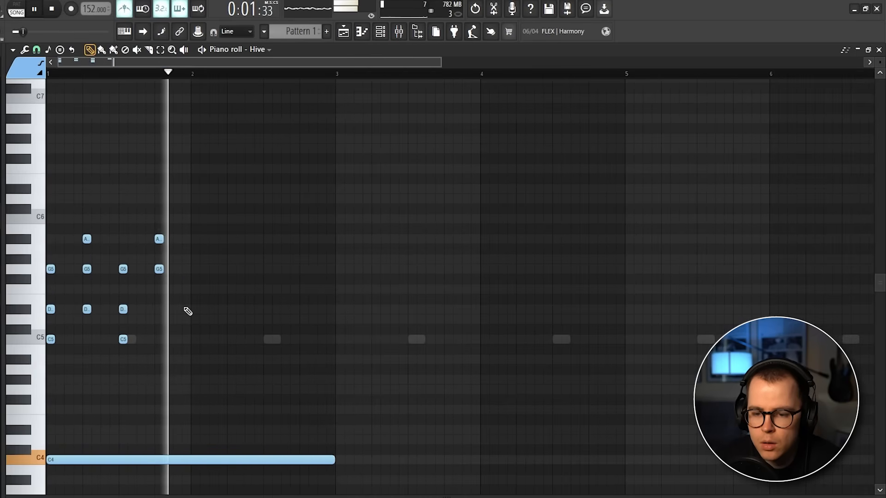
key("ctrl+Up")
key("space")
Step: Add a short G#6 note between the first two chords and a short C7 note after the second chord
scroll(175, 294, "up", 3)
scroll(181, 291, "down", 3)
left_click(85, 251)
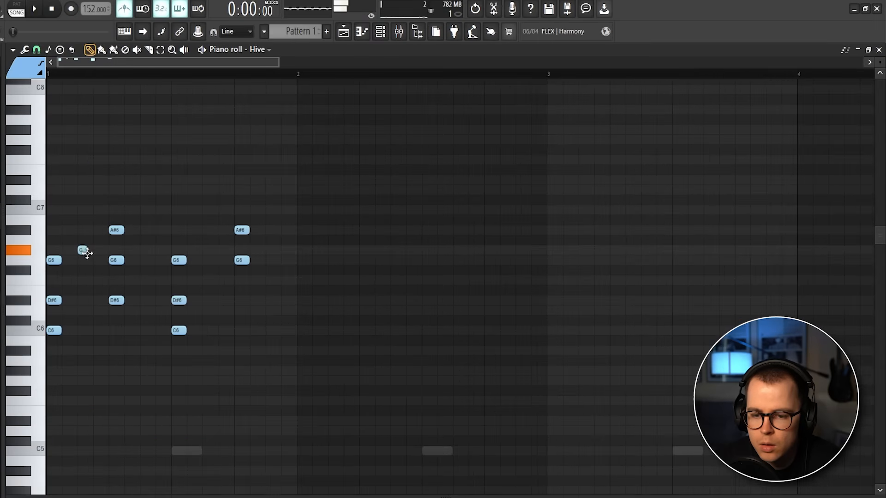
key("space")
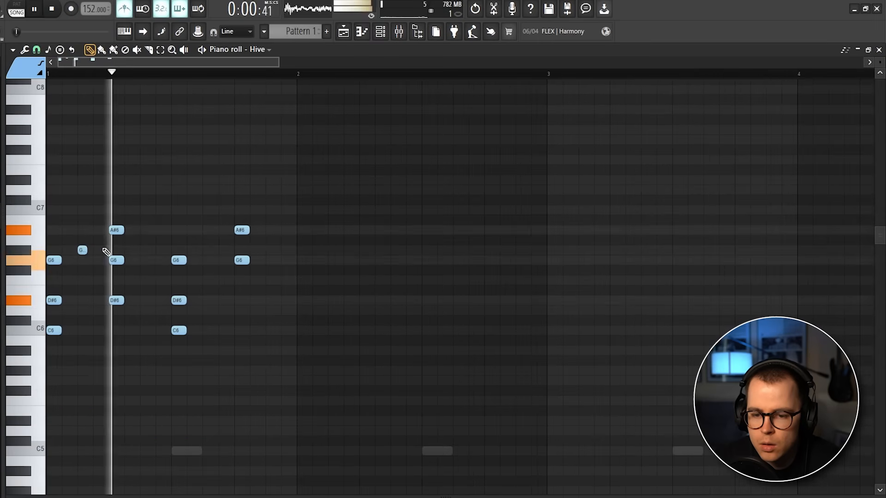
key("space")
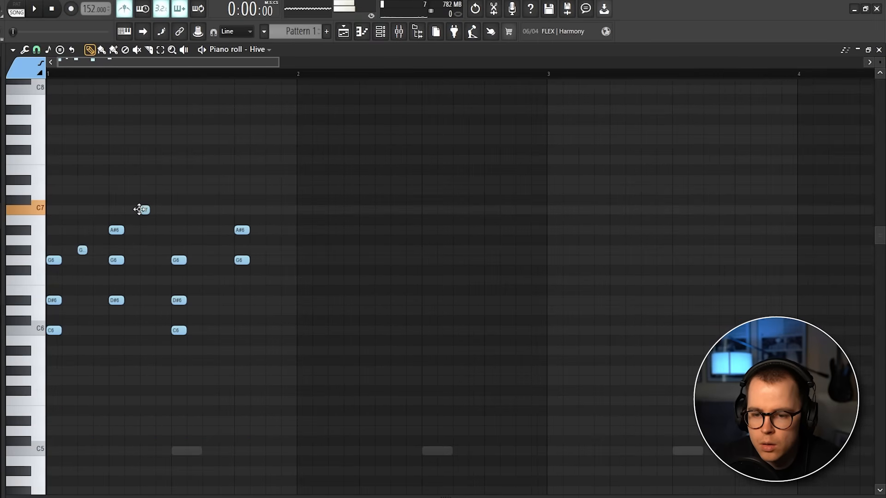
key("space")
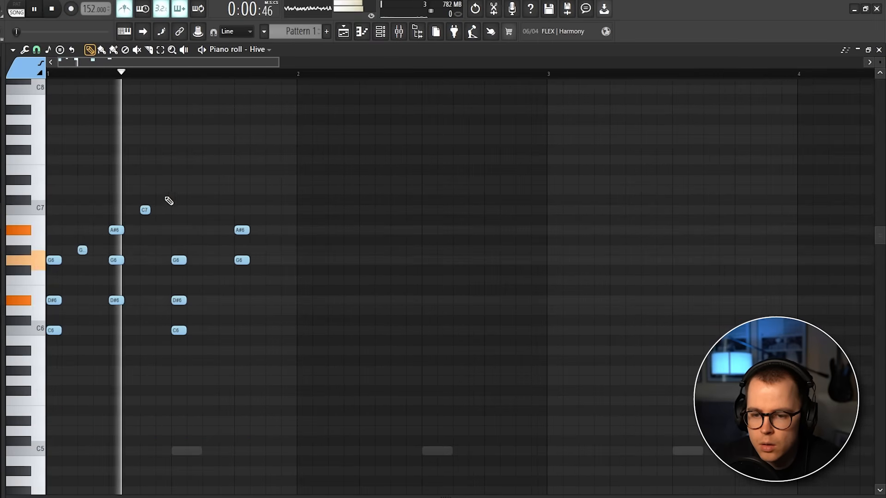
key("space")
Step: Top the third chord with a long A#6 and the fourth with C7, and duplicate the first bar's notes into bar 2
left_click(179, 229)
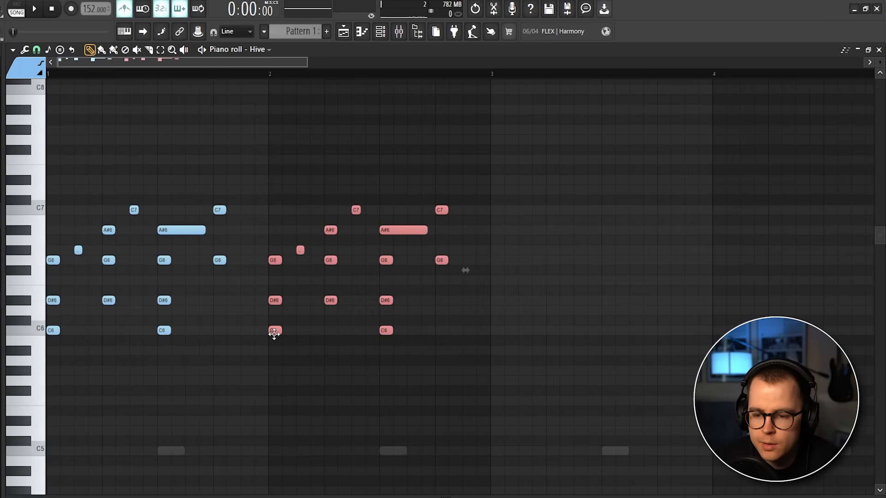
left_click(283, 212)
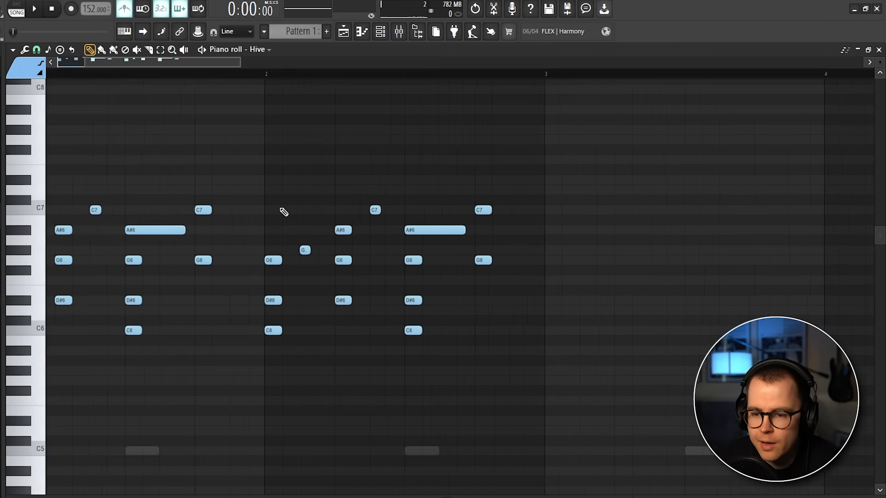
scroll(283, 212, "down", 2)
Step: Add short alternating D#7 and D7 notes above the chords in the first part of bar 1
left_click(78, 189)
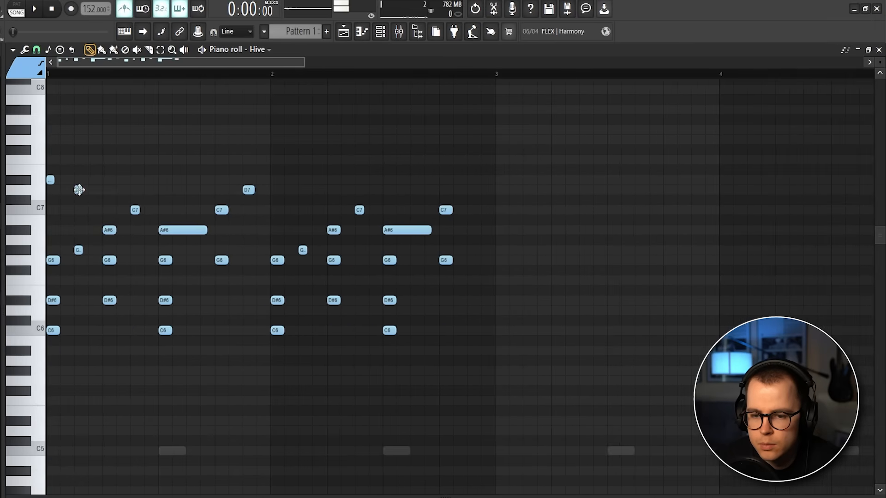
left_click(106, 179)
key("space")
left_click(162, 189)
left_click(134, 190)
key("space")
Step: Replace bar 1's long A#6 with a short C7 and continue the alternating D#7 and D7 notes to the bar's end
right_click(179, 231)
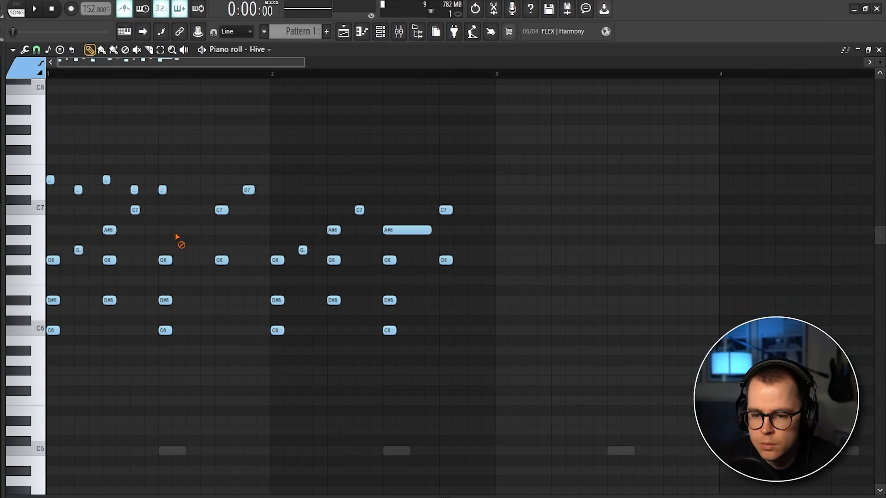
key("space")
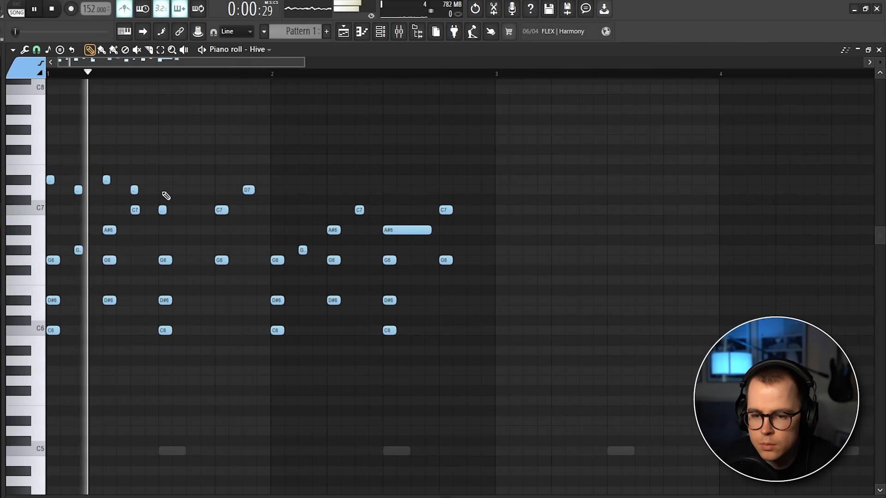
scroll(165, 195, "down", 1)
key("space")
key("space")
scroll(246, 189, "up", 1)
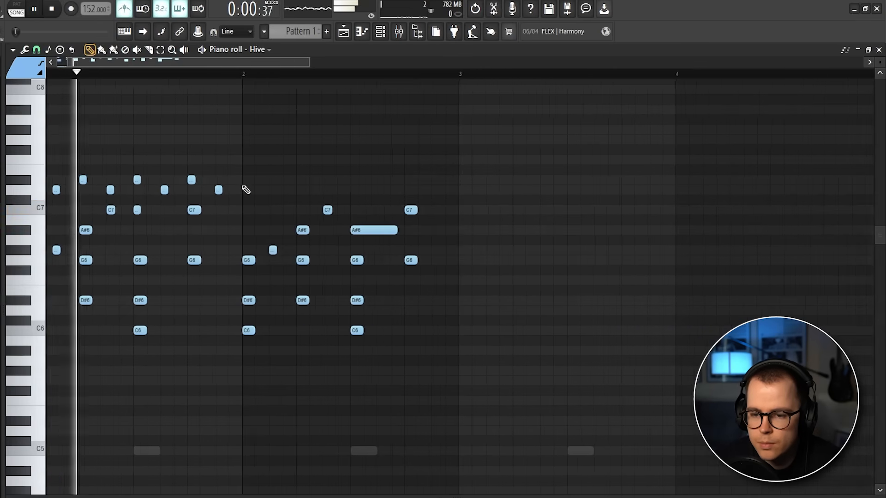
scroll(246, 190, "down", 1)
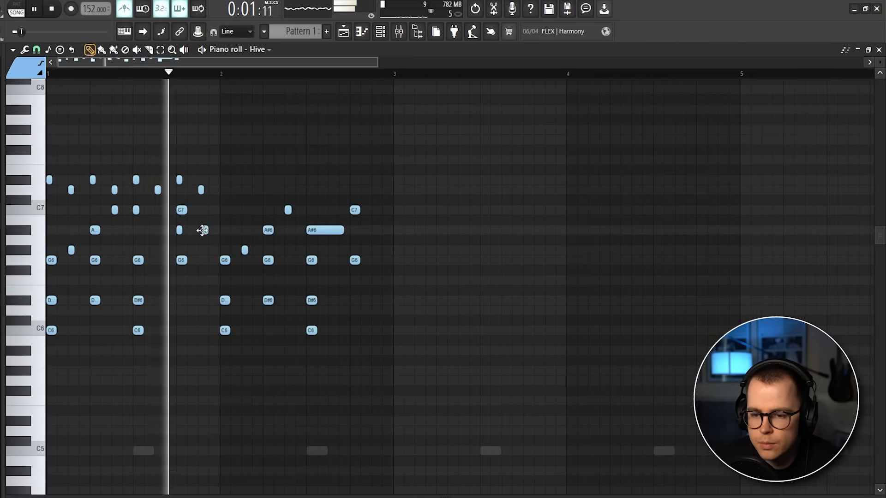
Step: Lengthen the A#6 note on bar 1's fourth chord almost to the end of the bar and play it back
key("space")
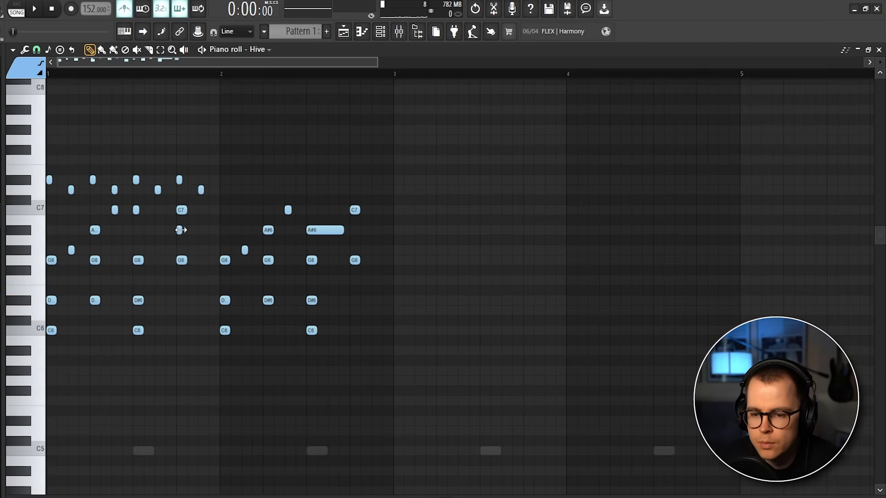
left_click_drag(180, 230, 207, 230)
key("space")
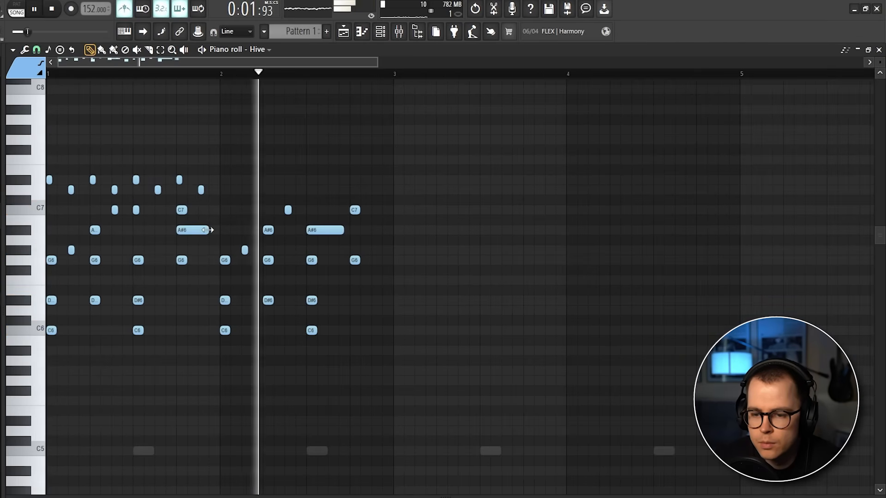
key("space")
Step: Replace bar 2 with a copy of bar 1 and lower the long note to F6 in both bars
scroll(273, 188, "down", 1)
left_click_drag(240, 291, 241, 302)
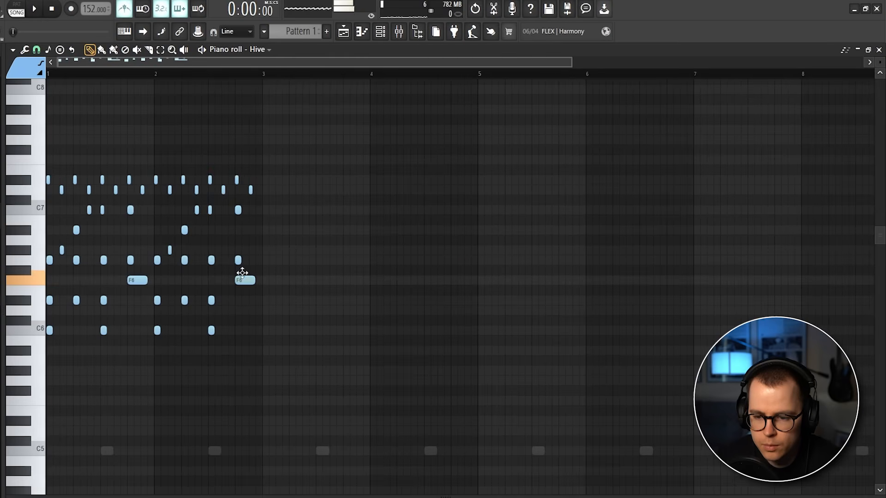
key("space")
Step: Duplicate the two-bar melody into bars 3 and 4
left_click_drag(317, 375, 49, 169)
left_click_drag(76, 301, 289, 301)
left_click(317, 149, "ctrl")
Step: Play back the four-bar melody and select all of the Hive notes, including the long C4 bass note
scroll(317, 149, "down", 2)
scroll(318, 150, "up", 2)
scroll(317, 159, "down", 5)
scroll(311, 222, "up", 1)
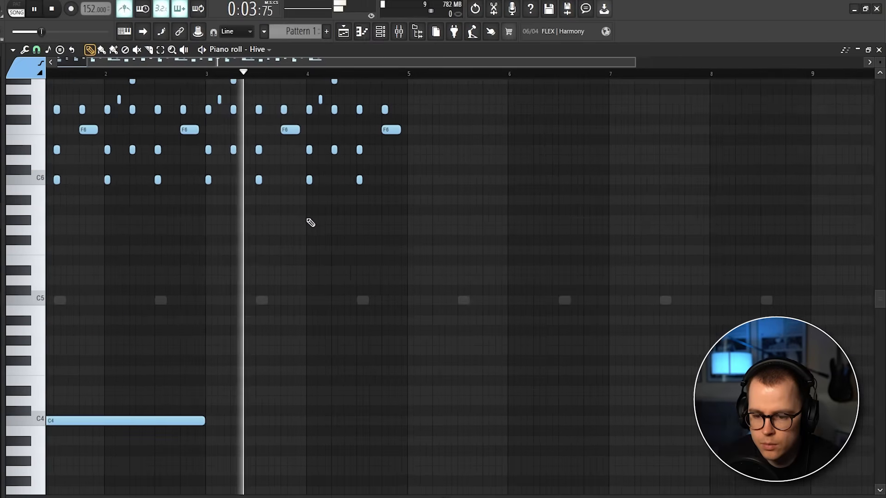
scroll(300, 233, "down", 2)
scroll(231, 332, "down", 1)
key("space")
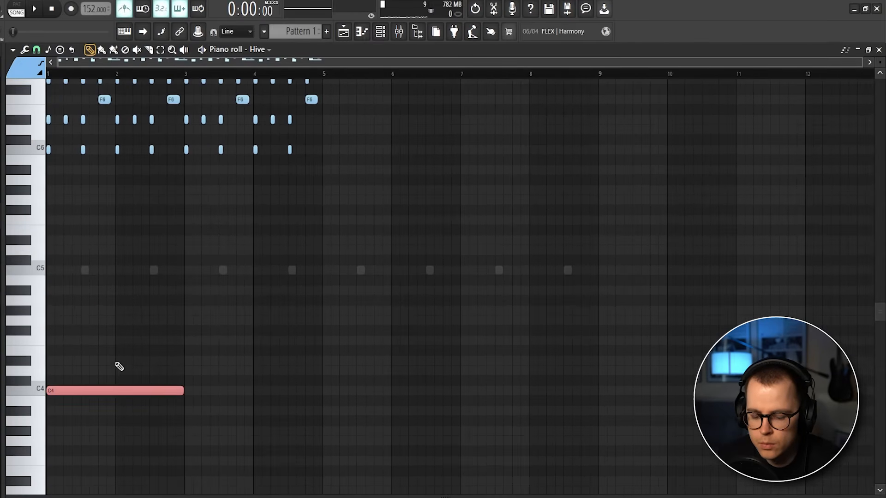
scroll(339, 330, "up", 5)
key("ctrl+a")
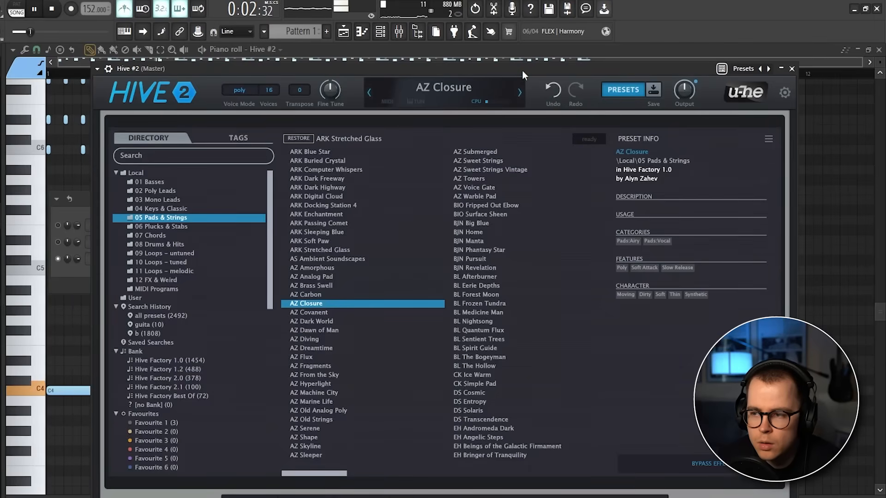
Step: Close the Hive #2 plugin window and delete the long C4 bass notes from the Hive #2 piano roll
left_click(792, 70)
left_click_drag(557, 406, 167, 383)
key("Delete")
key("F6")
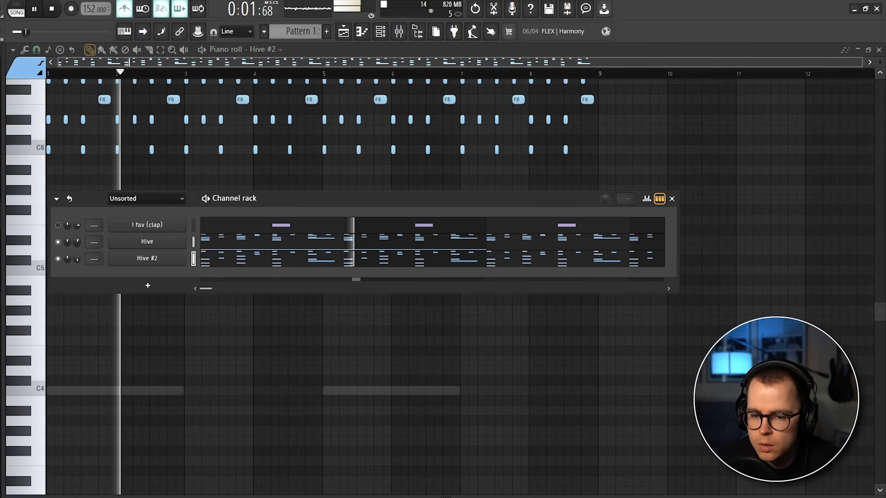
right_click(272, 178)
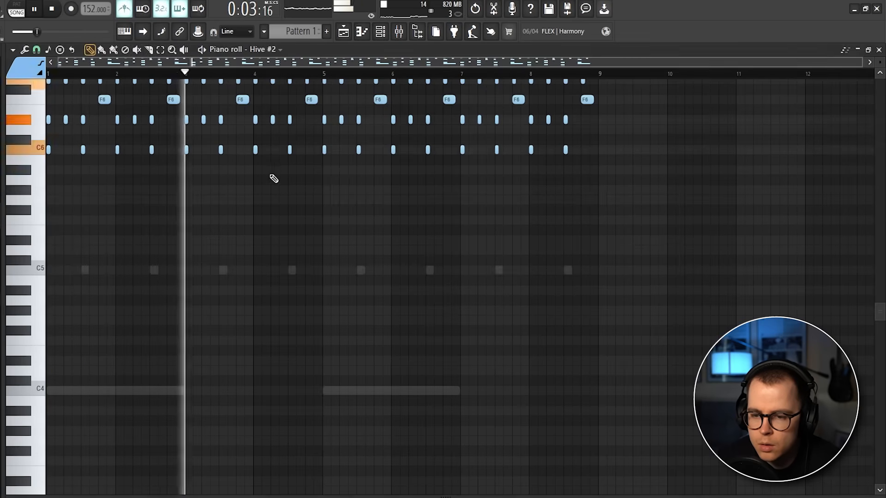
left_click(378, 35)
left_click(178, 285)
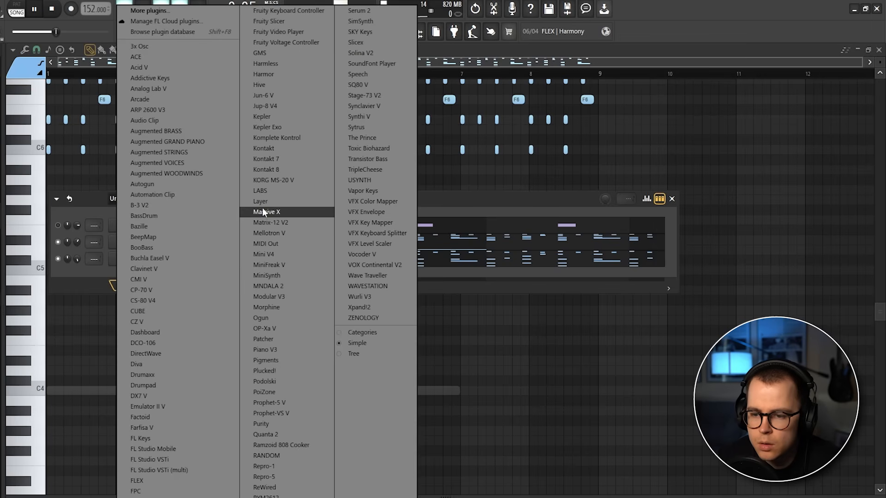
left_click(17, 244)
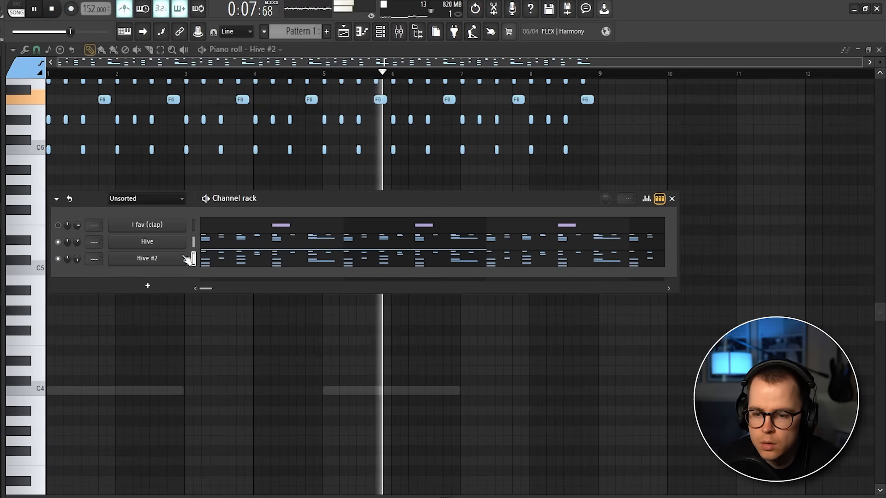
Step: Stop playback and remove the long C4 bass notes from the Hive channel's piano roll
key("space")
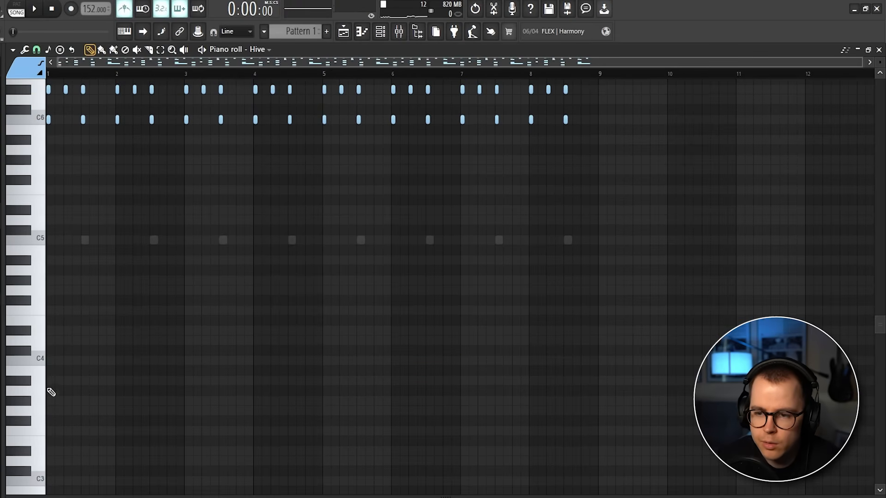
scroll(266, 274, "up", 3)
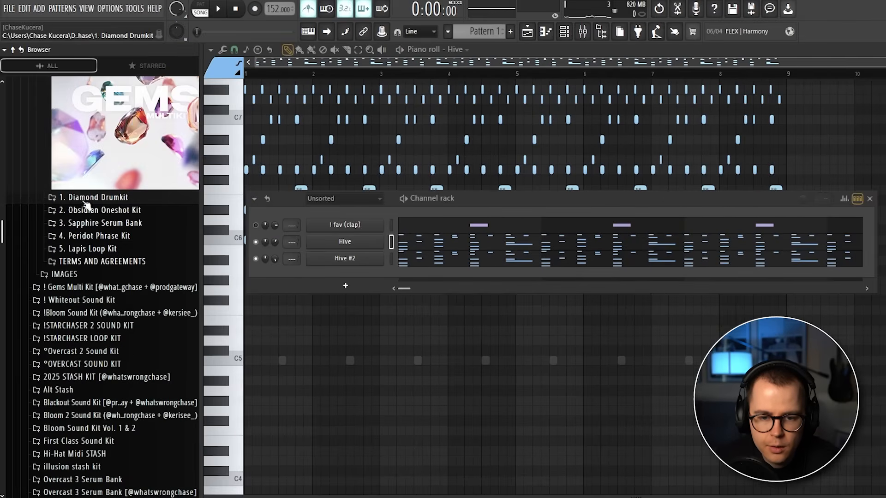
Step: Audition the brass one-shots in the Obsidian Oneshot Kit's Brass folder, including hybrid, sleeper and lowball
left_click(88, 211)
left_click(94, 249)
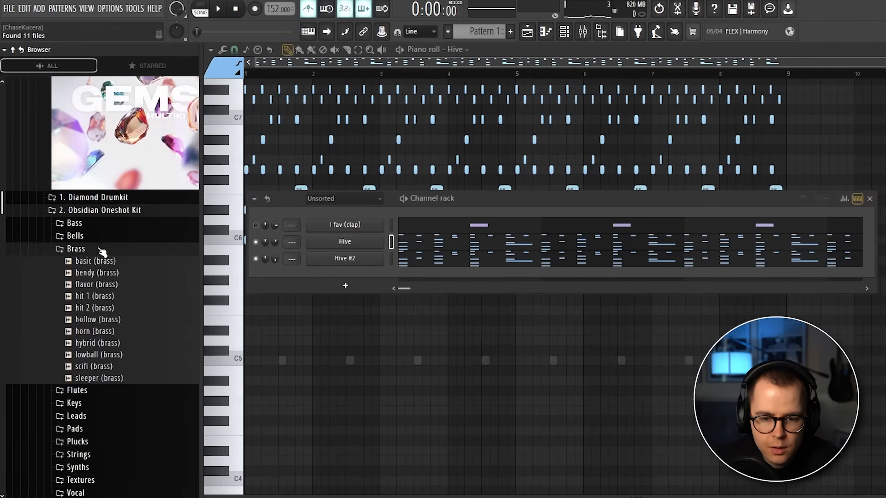
left_click(99, 202)
left_click(92, 216)
left_click(92, 228)
left_click(92, 239)
left_click(92, 229)
left_click(92, 251)
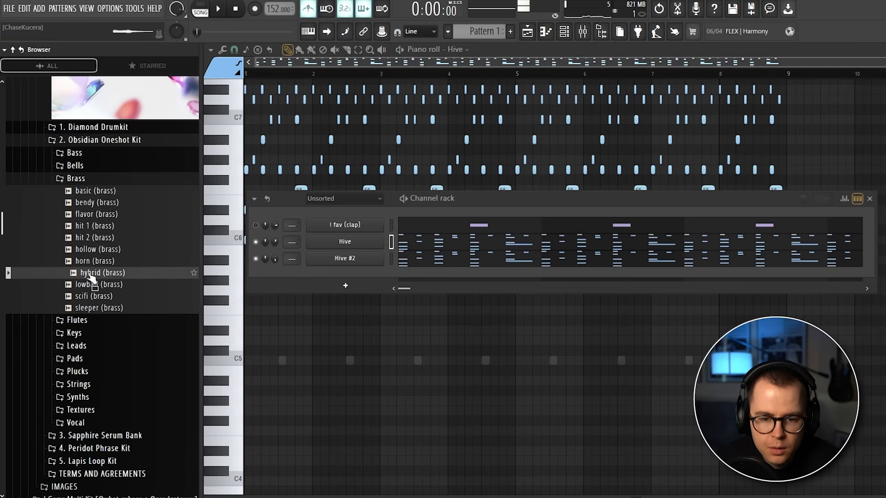
left_click(93, 307)
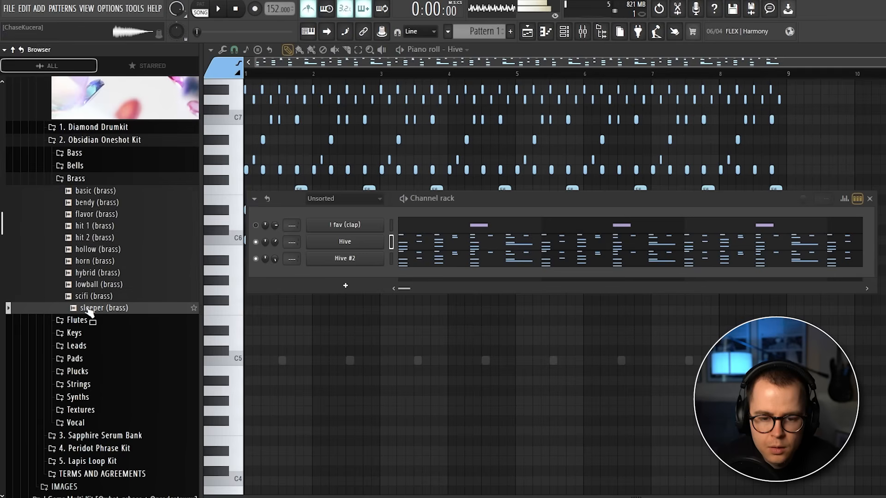
left_click(91, 287)
Step: Add lowball (brass) as a new channel and place two-bar C5 notes starting at bars 1 and 5
left_click_drag(363, 272, 365, 273)
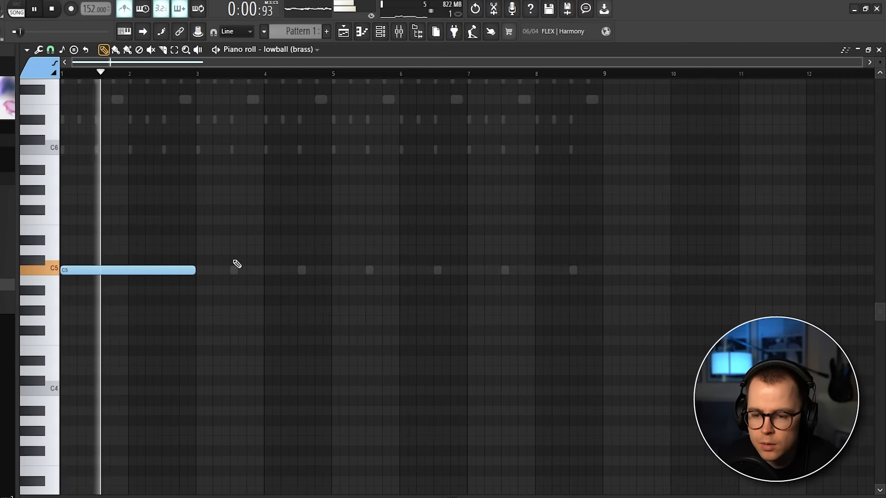
left_click_drag(200, 247, 387, 271)
left_click(380, 32)
left_click(277, 274)
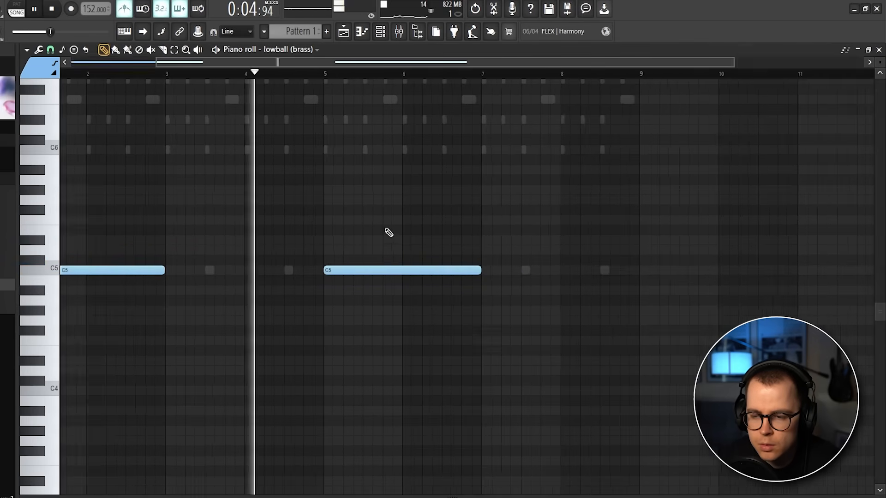
Step: Lower the lowball (brass) channel's volume while the pattern plays
left_click(380, 32)
left_click_drag(92, 276, 92, 282)
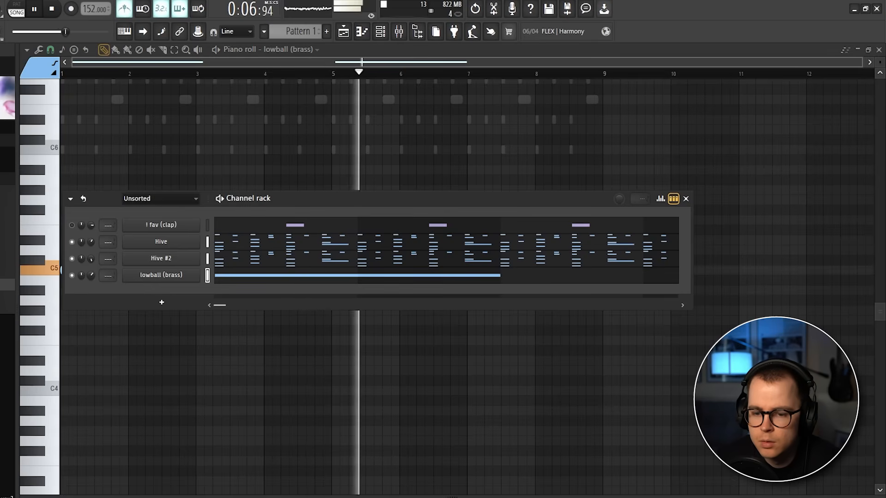
left_click(240, 275)
scroll(263, 148, "up", 1)
left_click(380, 32)
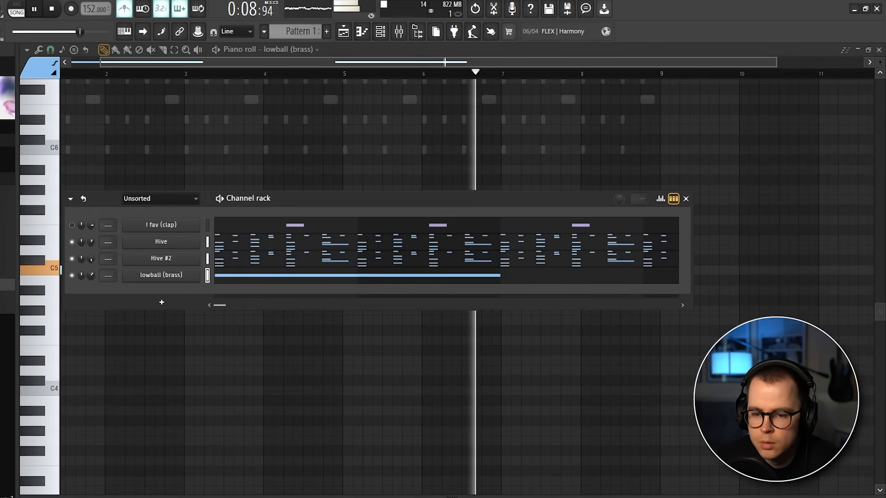
Step: Add gross (bass) as a new channel with two-bar C5 notes across eight bars and adjust its volume during playback
left_click(174, 293)
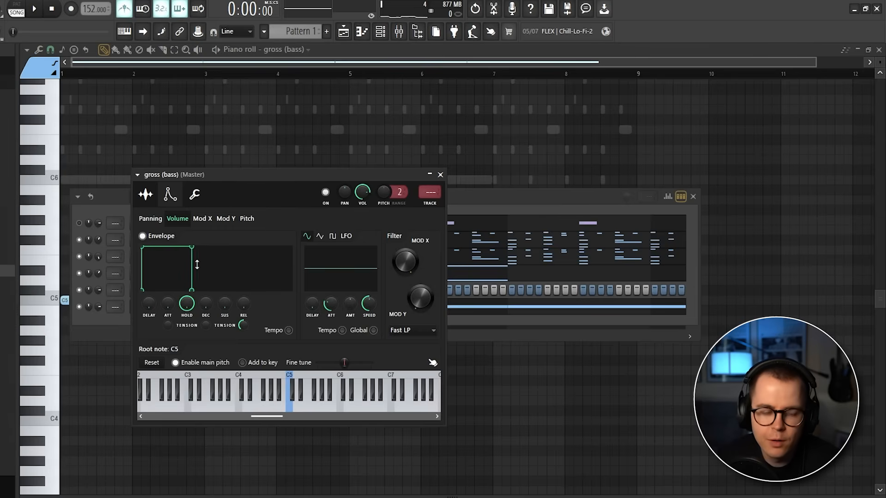
left_click_drag(266, 177, 279, 176)
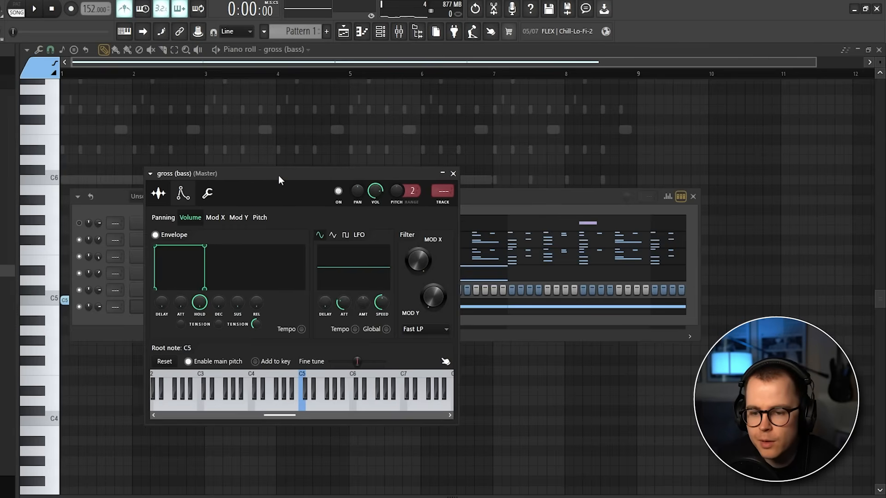
right_click(418, 132)
scroll(393, 150, "down", 1)
key("space")
scroll(232, 225, "up", 2)
scroll(236, 225, "down", 2)
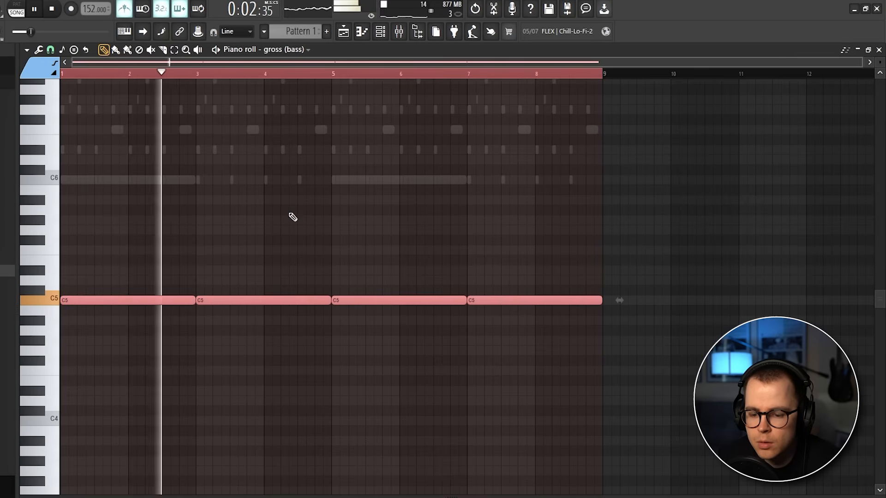
left_click(379, 33)
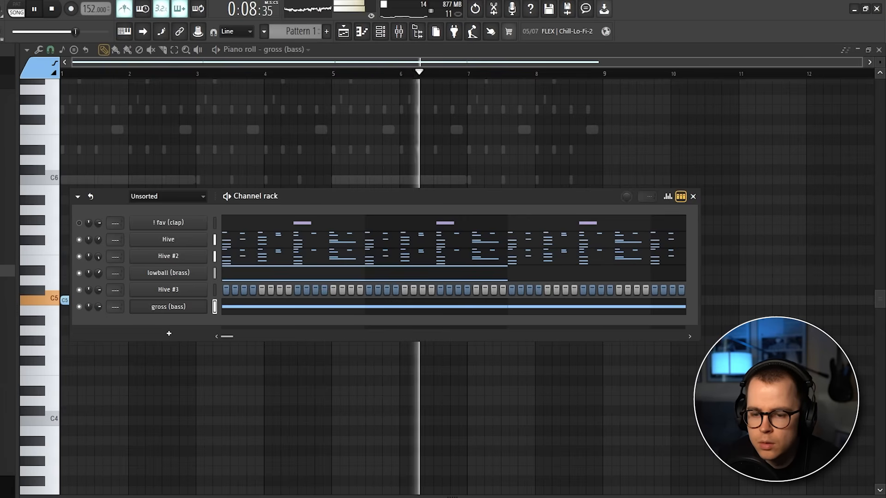
left_click_drag(99, 308, 99, 296)
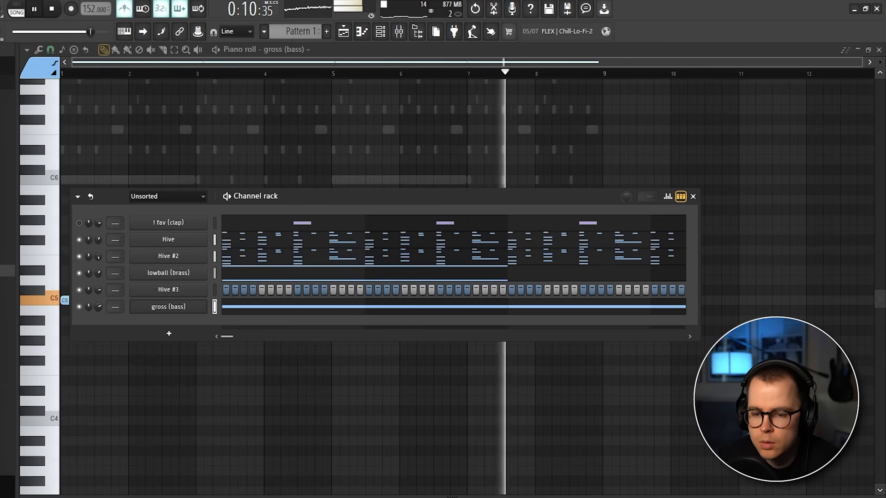
Step: Step through Hive #3's presets, including Aahtomaton and Aethersphere, and open the 06 Plucks & Stabs preset folder
left_click(175, 290)
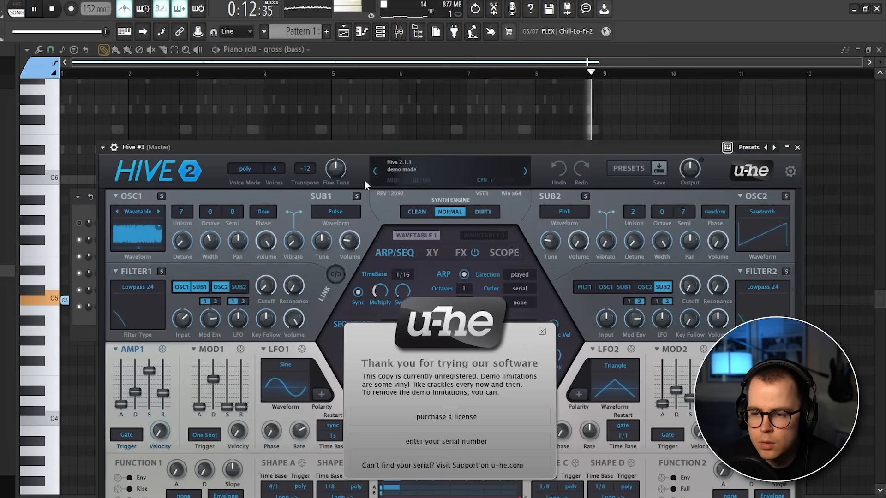
left_click(525, 172)
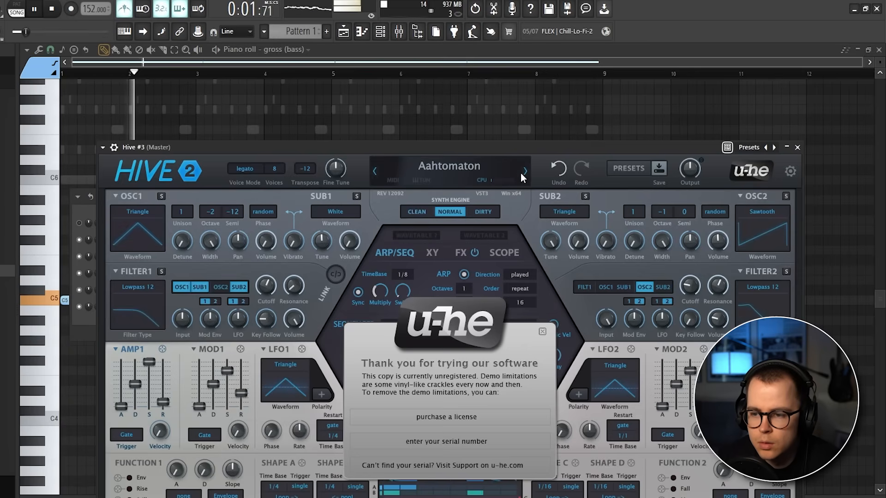
left_click(524, 172)
left_click(797, 147)
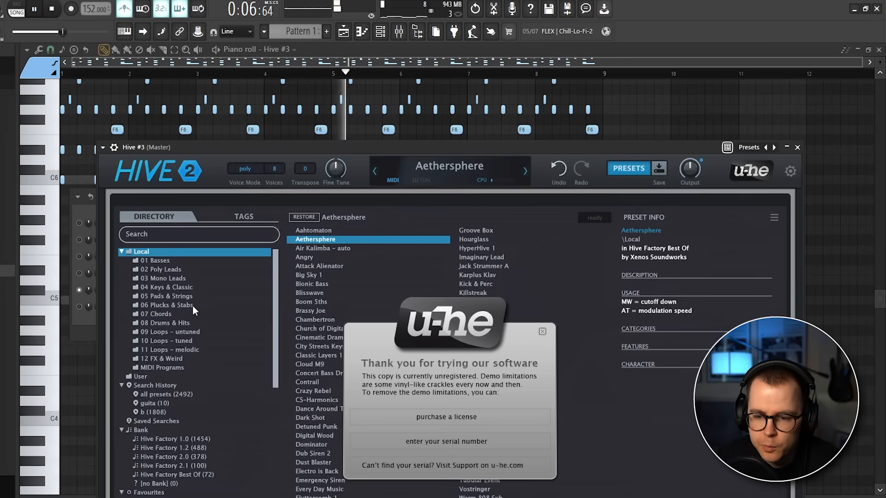
left_click(169, 305)
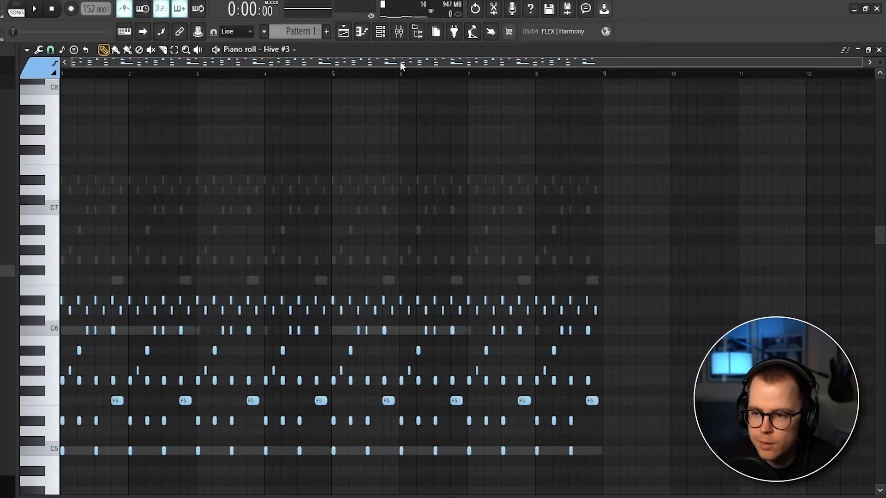
Step: Audition the plucks presets on Hive #3 during playback and load ST Pulsating saws 2
key("F6")
left_click(168, 289)
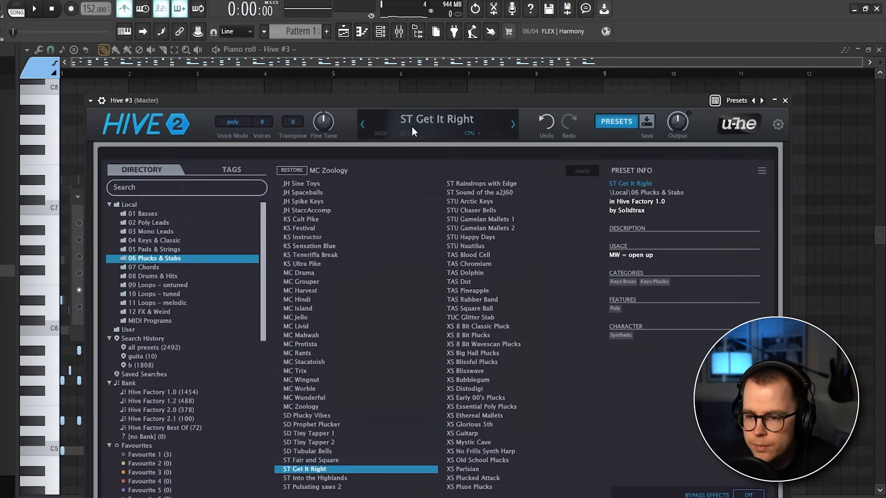
key("space")
left_click(512, 124)
left_click(512, 123)
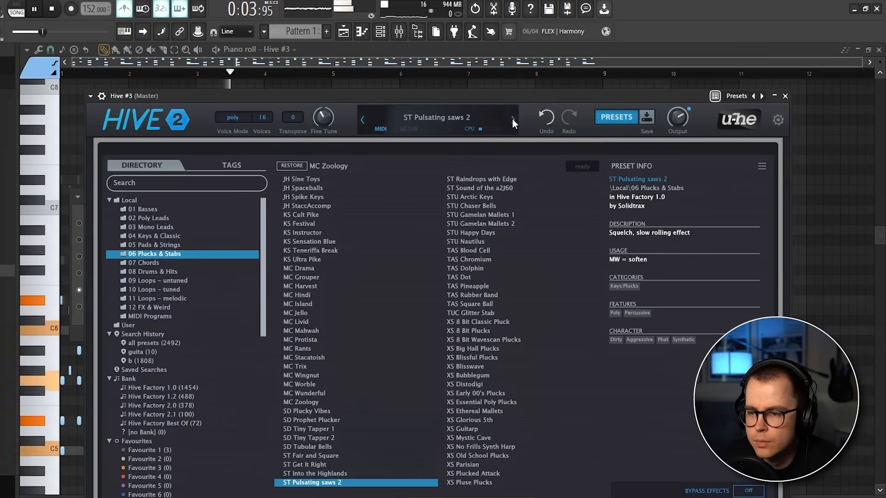
left_click(380, 33)
left_click_drag(375, 95, 377, 87)
left_click_drag(467, 90, 465, 90)
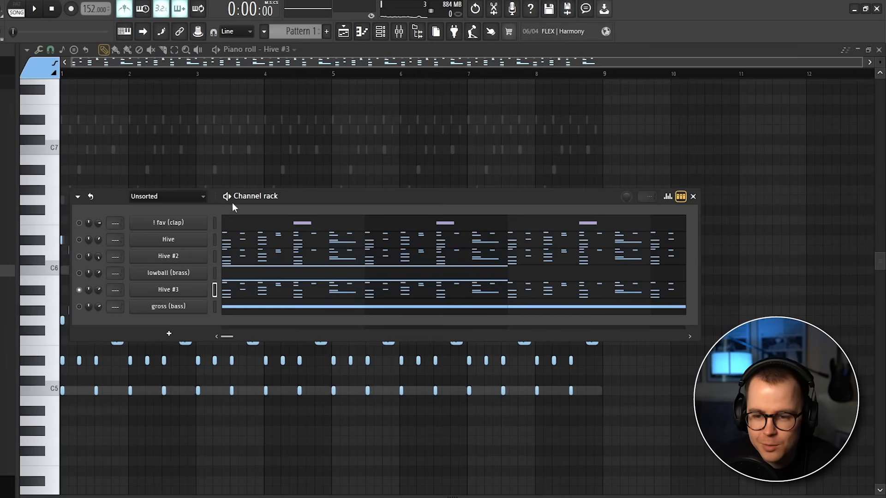
Step: Play Hive #3 together with the other Hive layers and switch its synth from the preset browser to the main controls
left_click_drag(215, 210, 230, 204)
key("space")
left_click_drag(302, 191, 310, 186)
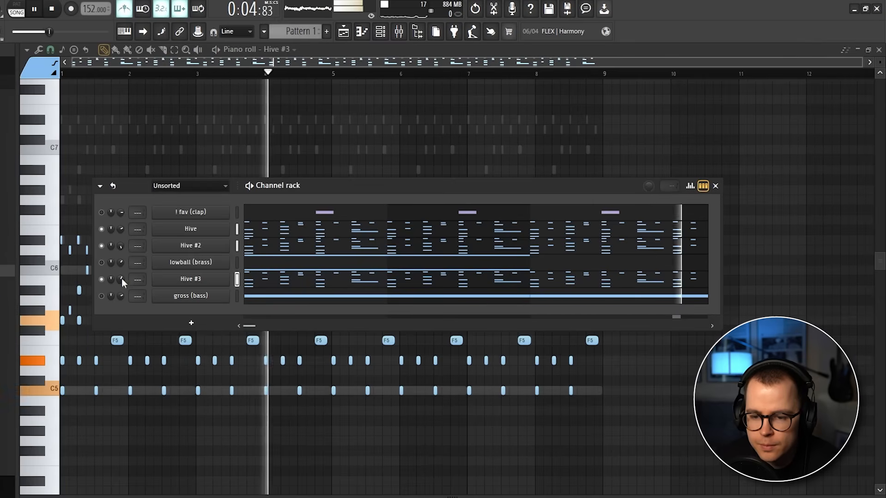
left_click(190, 280)
left_click(529, 273)
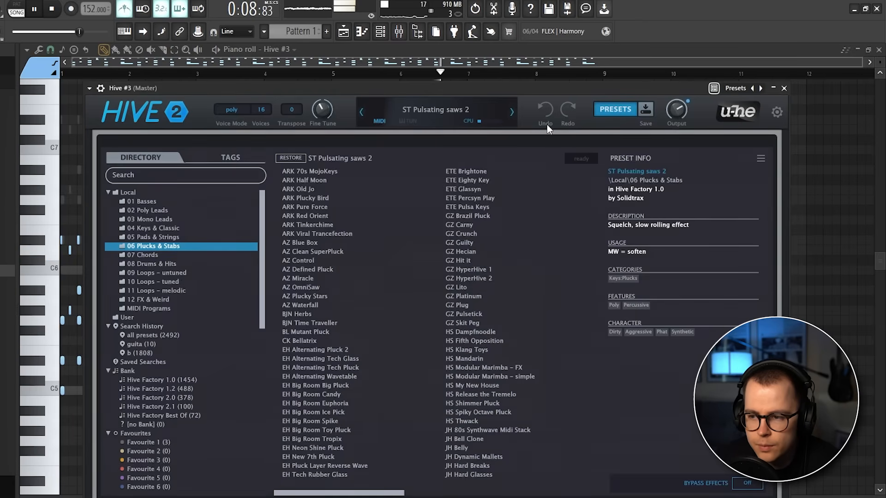
left_click(622, 109)
left_click_drag(488, 90, 466, 89)
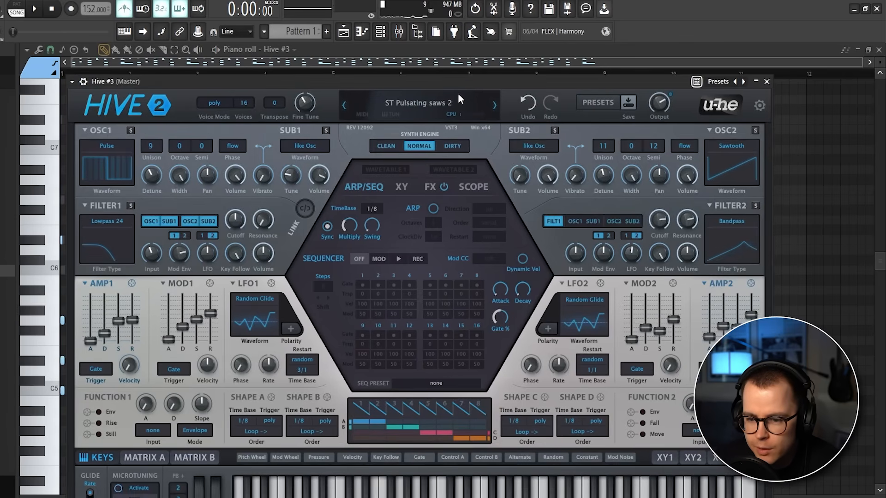
left_click_drag(392, 82, 389, 71)
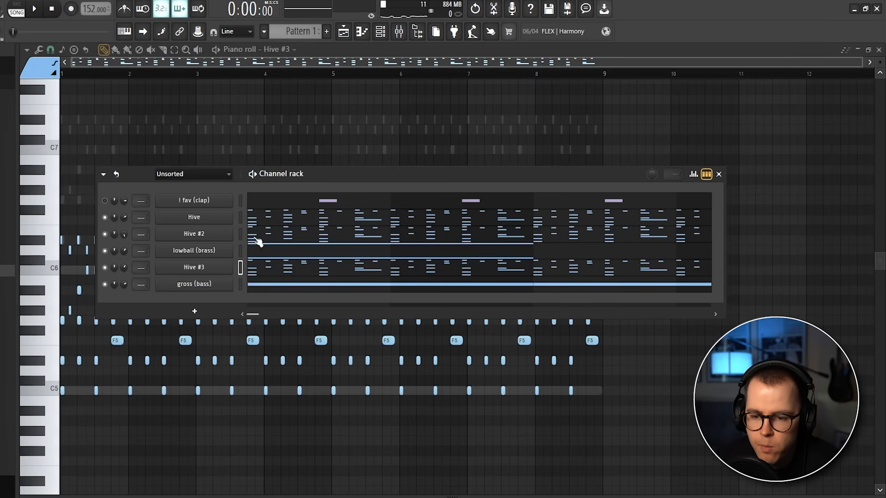
Step: Play the full layered pattern and check how the Hive, brass and bass channels sound together
key("space")
left_click(350, 122)
scroll(351, 126, "up", 2)
scroll(352, 126, "down", 2)
left_click(380, 32)
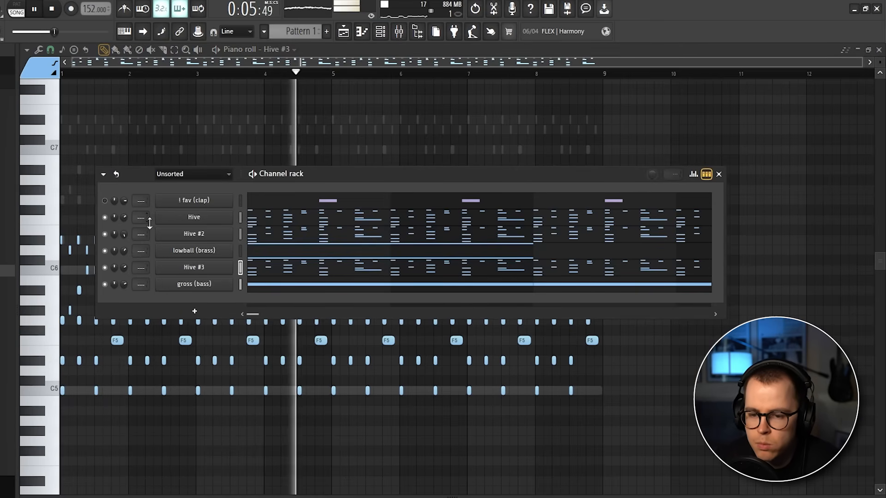
left_click(334, 133)
scroll(334, 132, "up", 1)
scroll(334, 133, "down", 1)
left_click(380, 32)
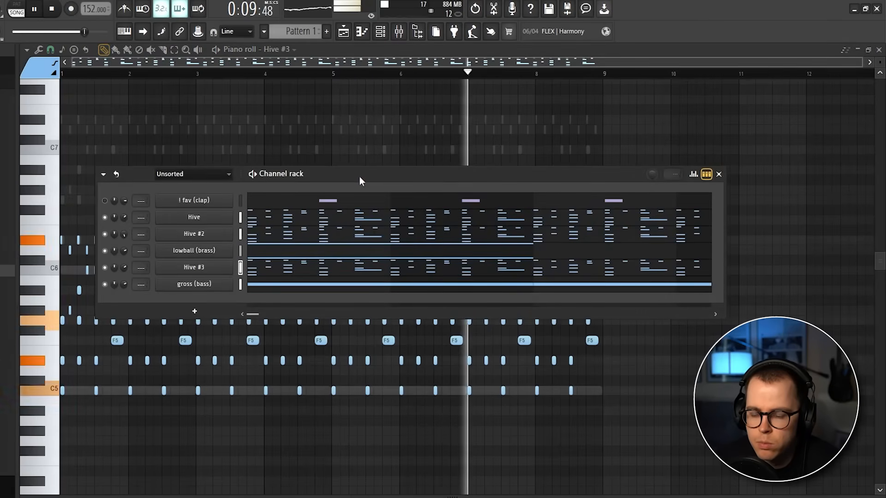
Step: Select every channel from Hive to gross (bass), leaving out the clap, and transpose them by +2 semitones
left_click_drag(360, 179, 364, 176)
left_click(198, 309)
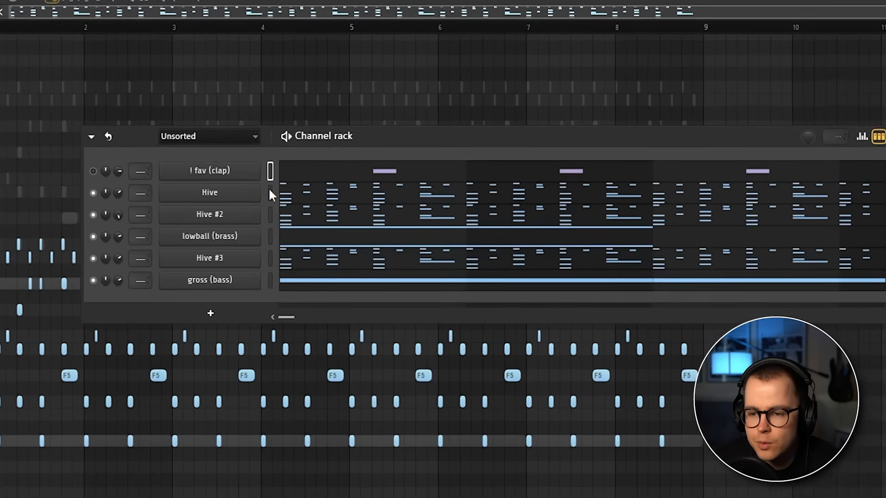
left_click(270, 199)
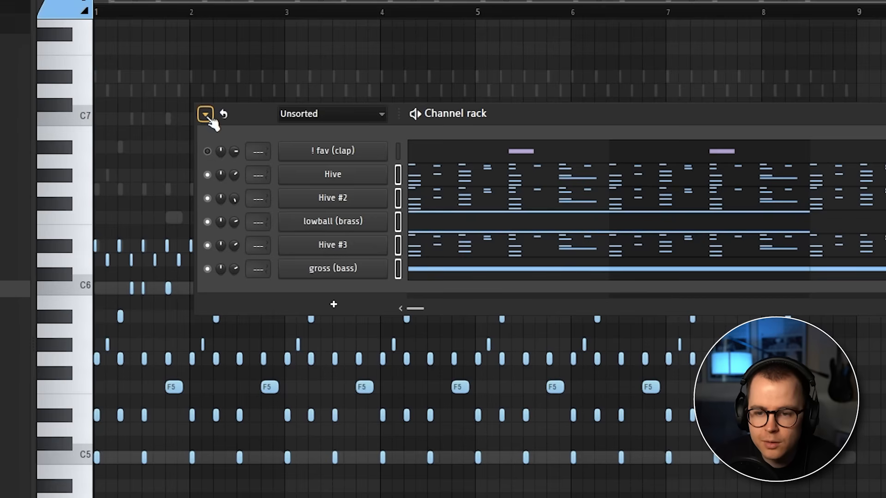
left_click(205, 115)
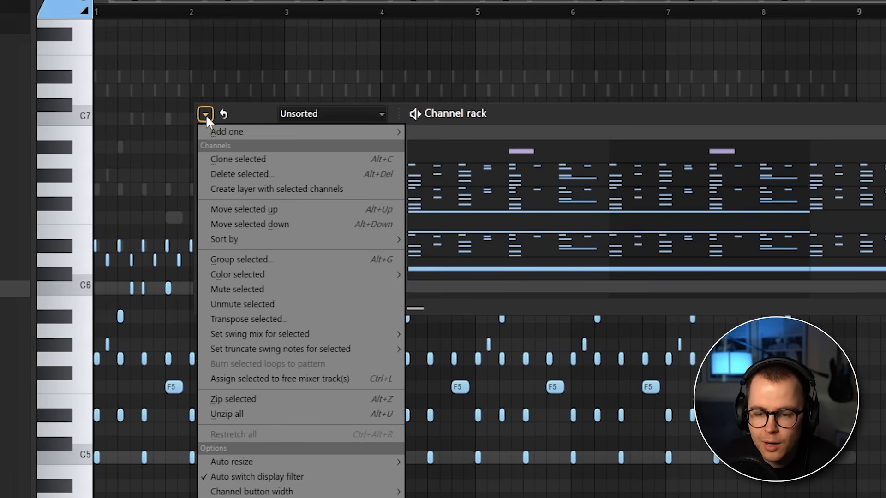
left_click(274, 320)
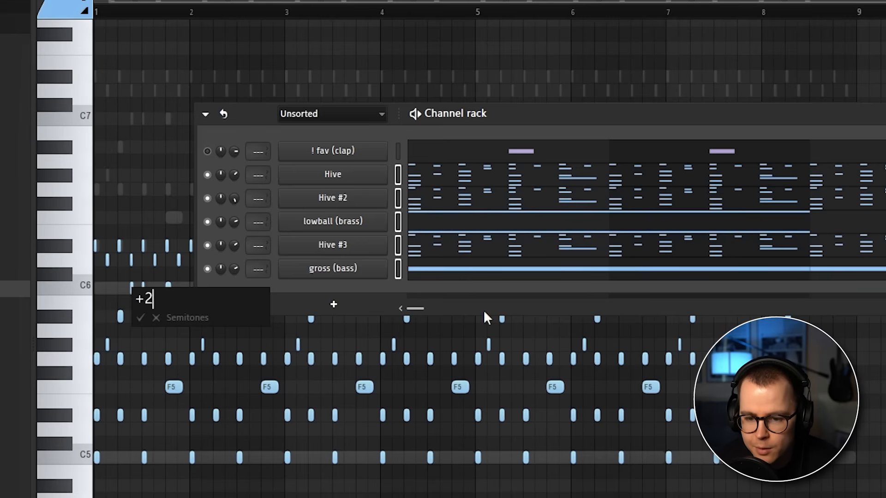
key("Return")
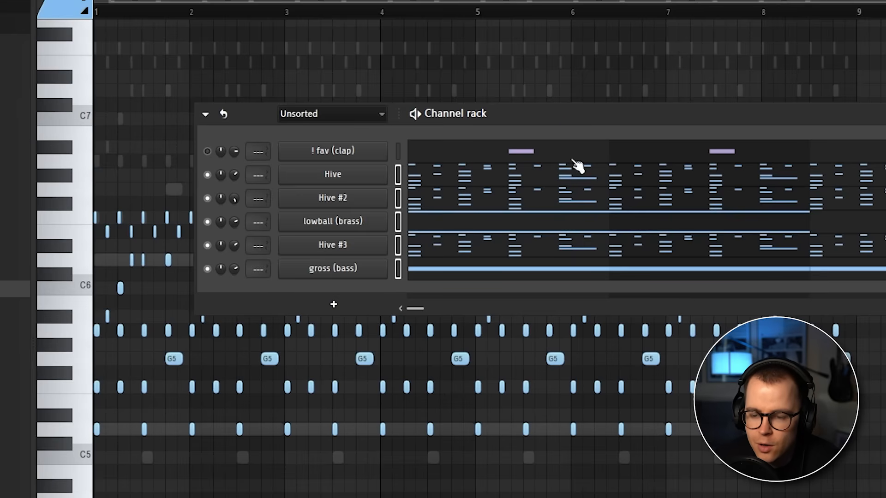
Step: Play the transposed loop and compare it with the first Hive channel muted and unmuted
key("F6")
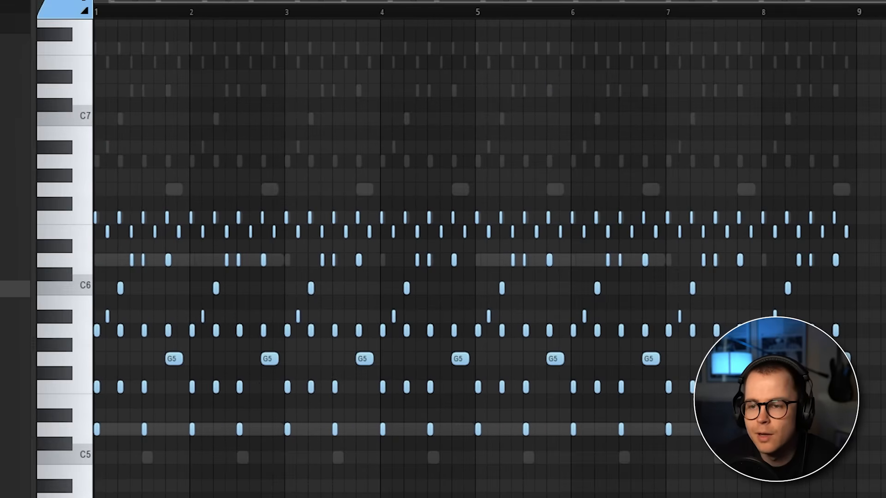
key("space")
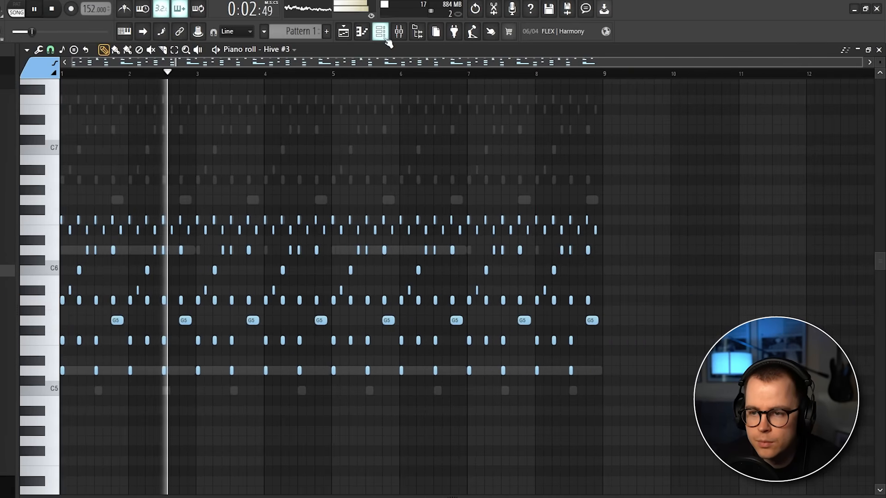
key("F6")
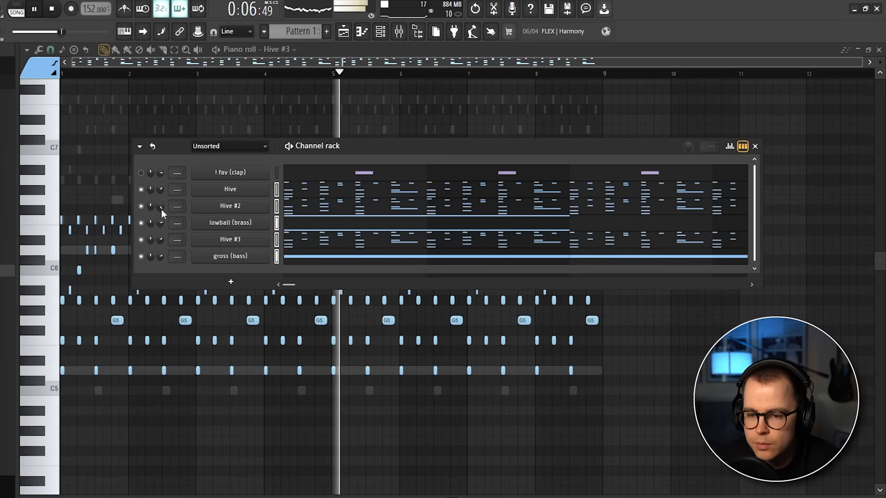
left_click(141, 190)
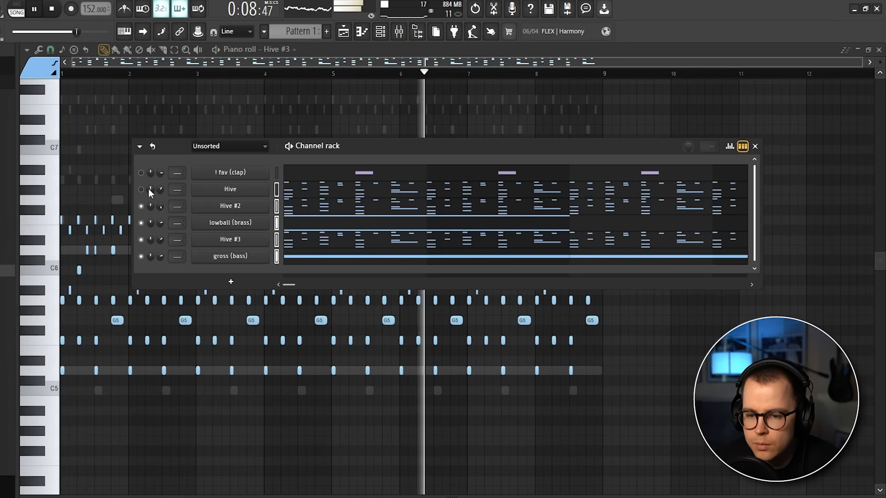
left_click(141, 189)
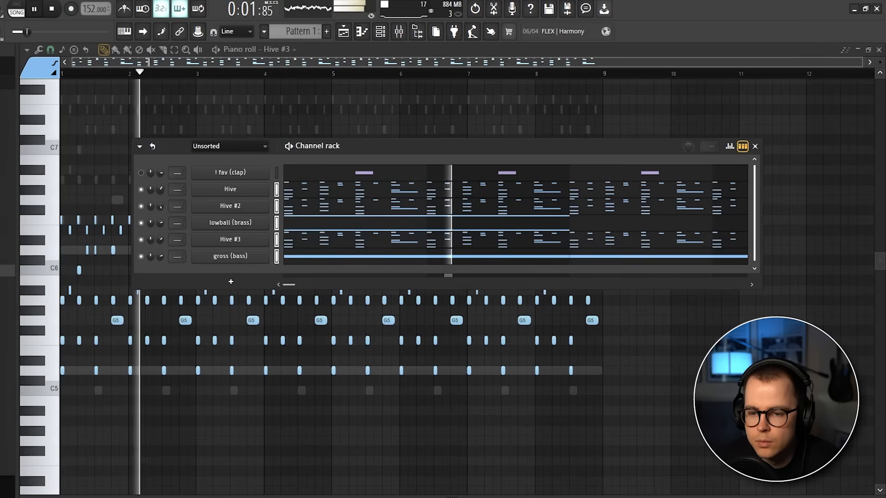
key("space")
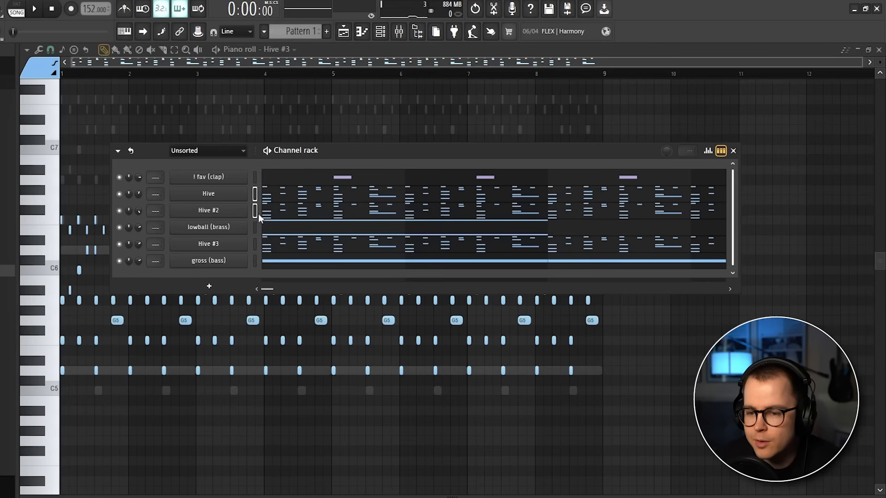
Step: Assign the Hive, Hive #2, lowball (brass), Hive #3 and gross (bass) channels to mixer inserts 1 to 5
left_click(399, 31)
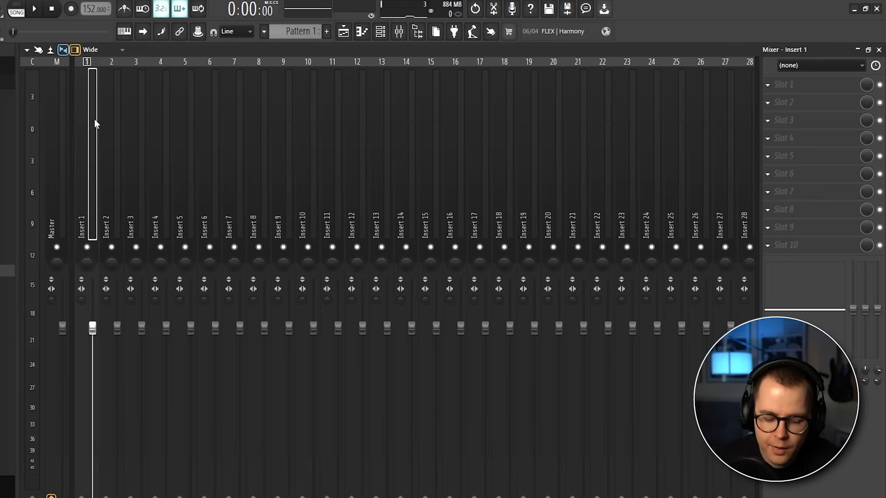
key("ctrl+shift+l")
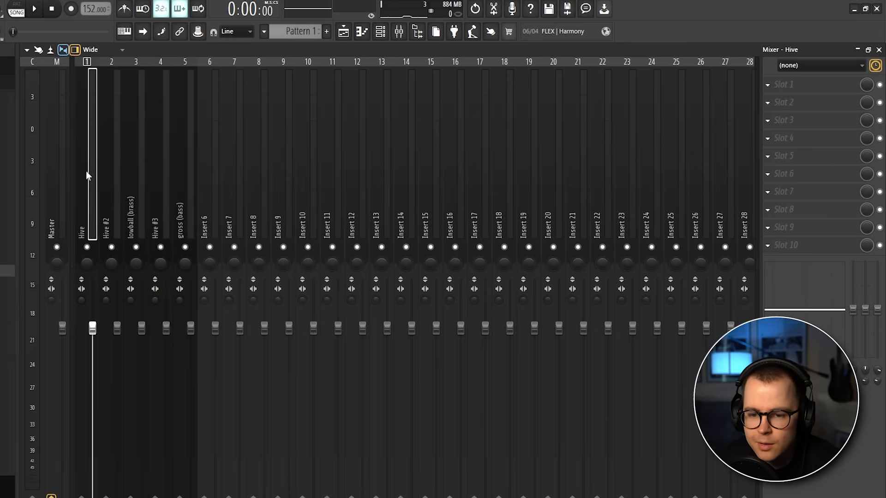
key("F6")
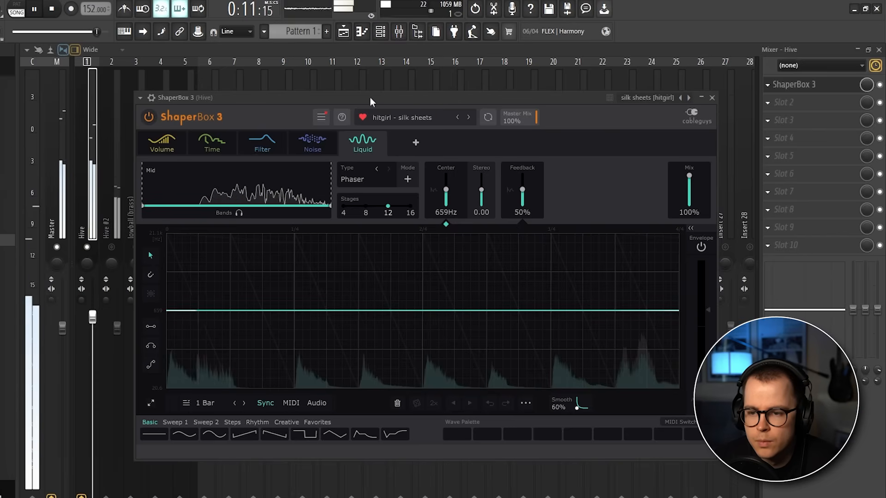
Step: Bypass the Noise effect in ShaperBox 3 on the Hive track and add Fruity Parametric EQ 2 in effect slot 2
left_click(312, 143)
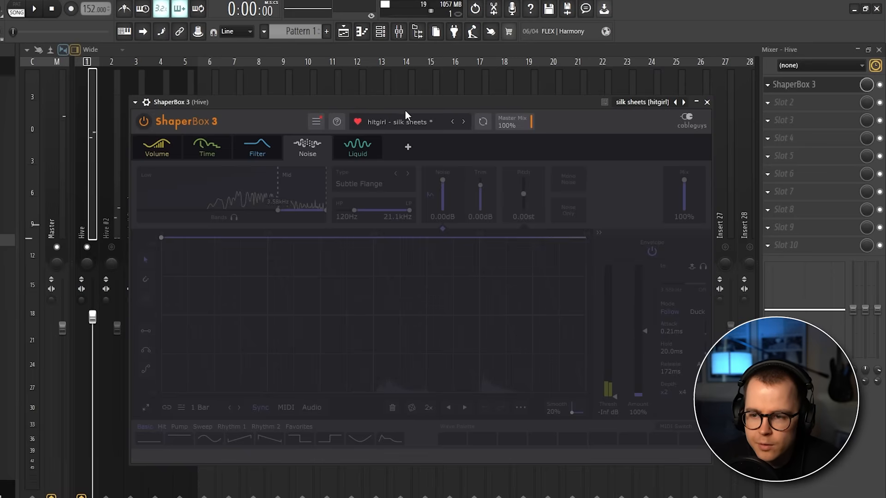
left_click_drag(411, 101, 400, 106)
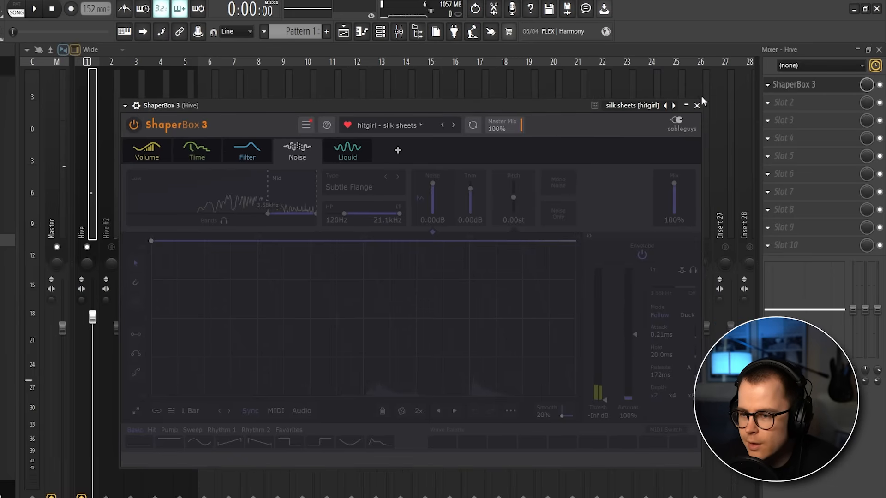
left_click_drag(502, 105, 507, 105)
left_click(804, 105)
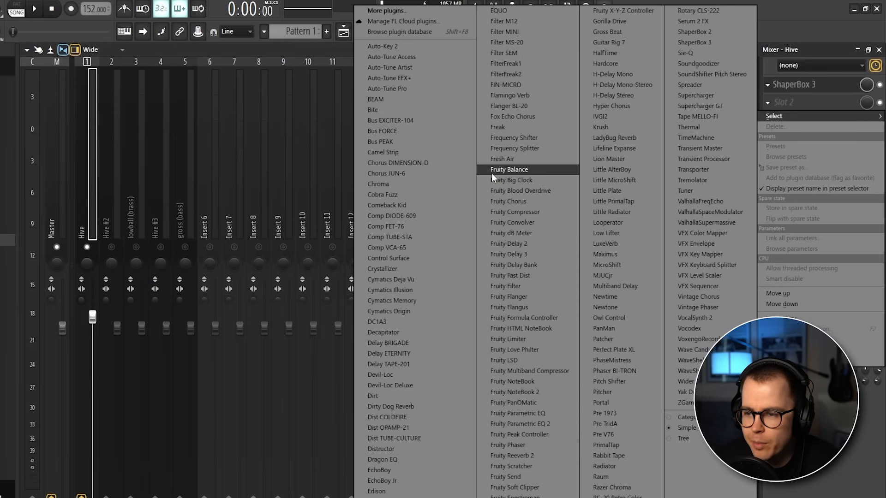
left_click(523, 425)
Step: Play the loop and balance the track levels, raising Hive #2 and slightly lowering lowball (brass) and Hive #3
left_click(117, 212)
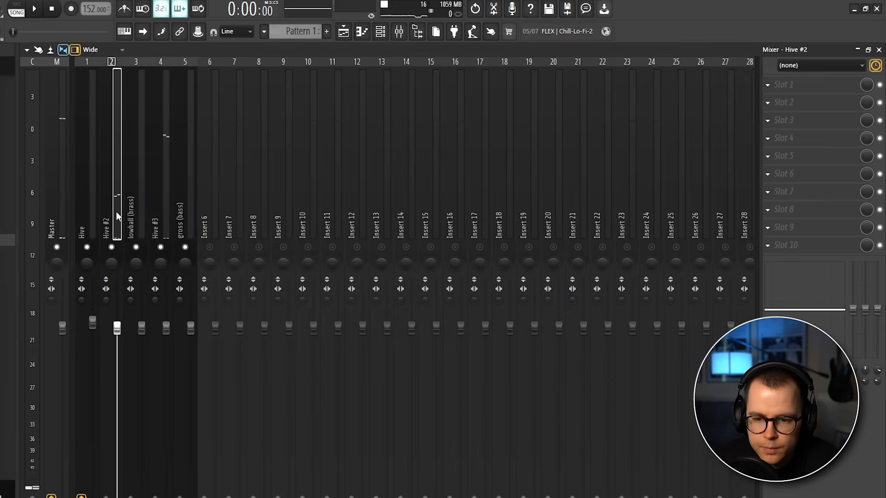
key("space")
left_click(125, 181)
left_click(167, 188)
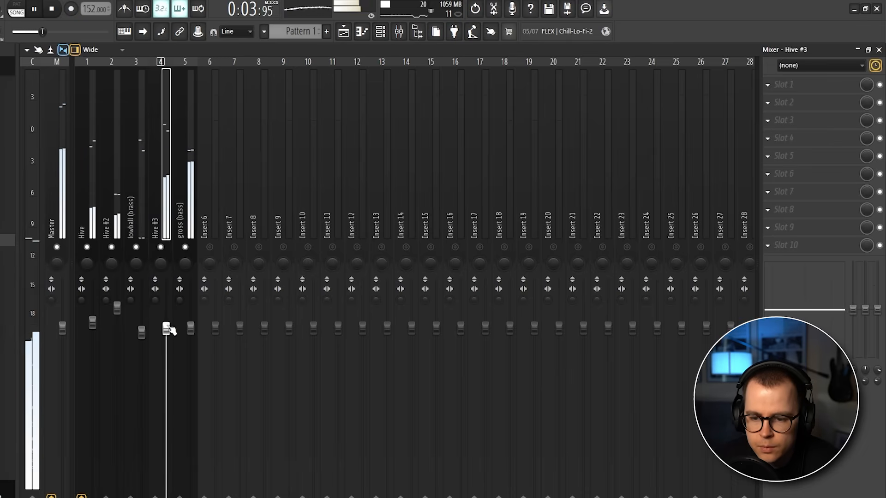
Step: Cut the low frequencies of the Hive #3 track with Fruity Parametric EQ 2 and raise the gross (bass) level
left_click(803, 90)
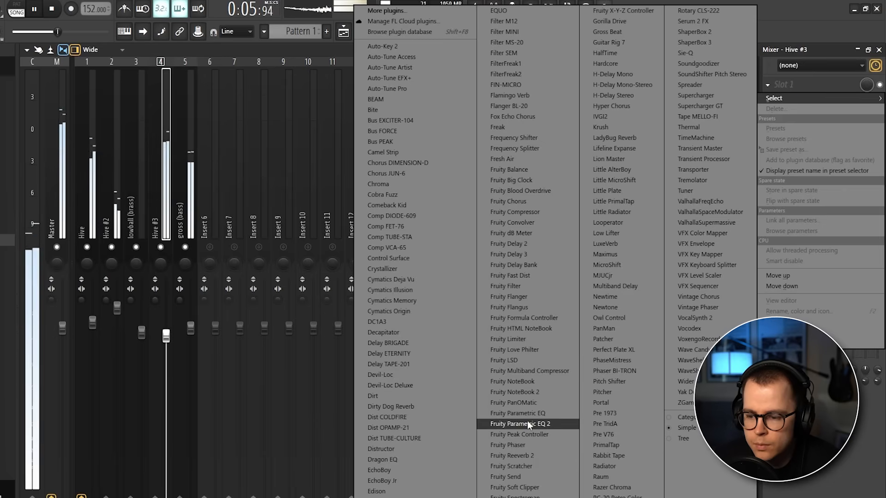
left_click(501, 421)
left_click(404, 104)
left_click_drag(59, 198, 163, 203)
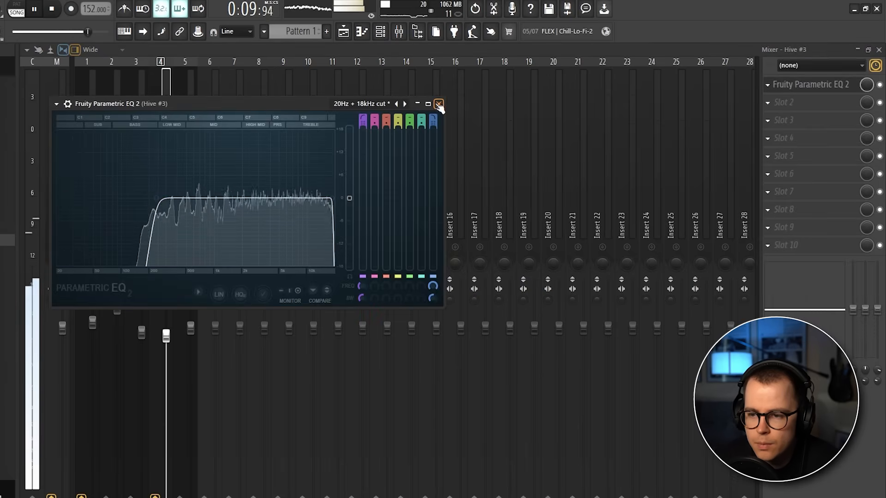
left_click(439, 104)
left_click(193, 286)
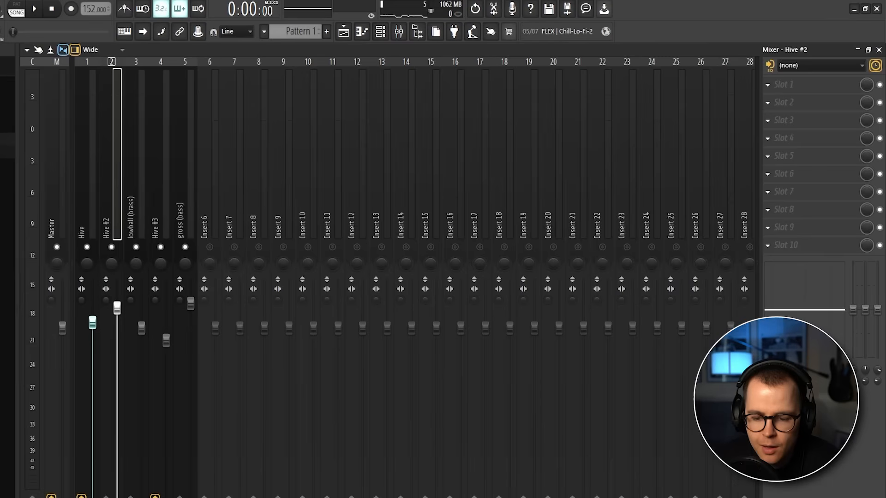
Step: Play the arrangement with the three bounced Hive audio clips and slightly lower the gross (bass) mixer level
left_click(353, 33)
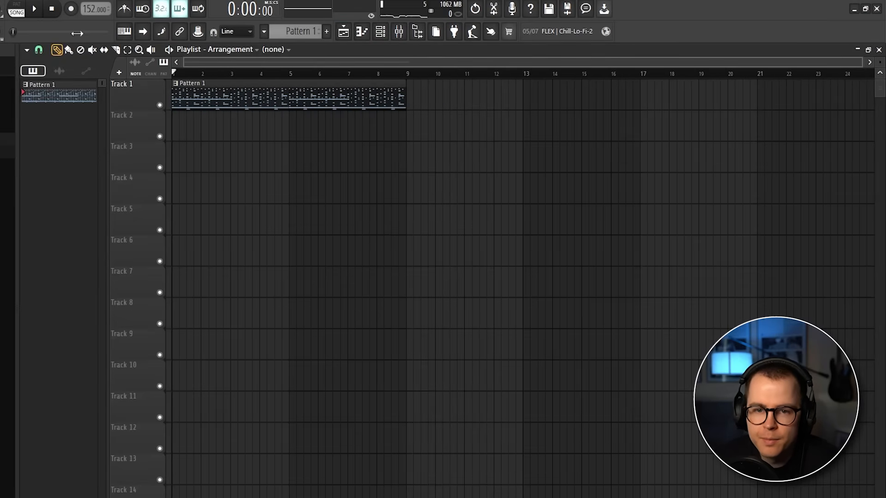
key("space")
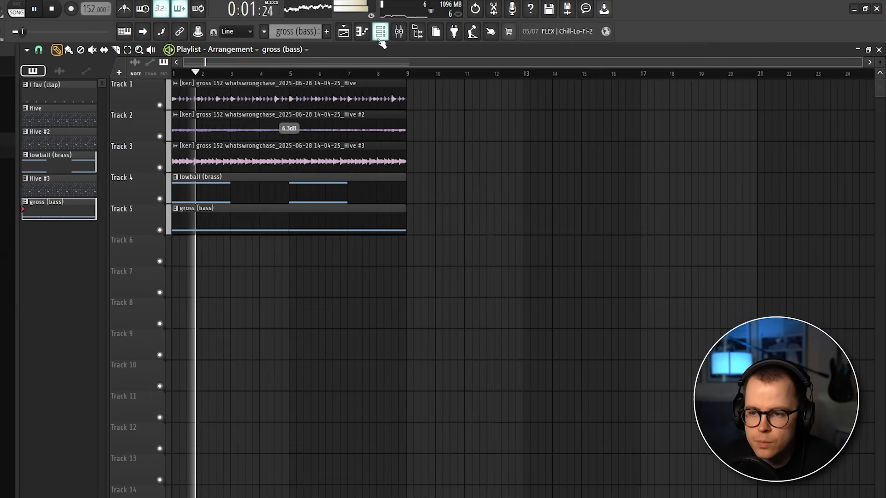
key("F6")
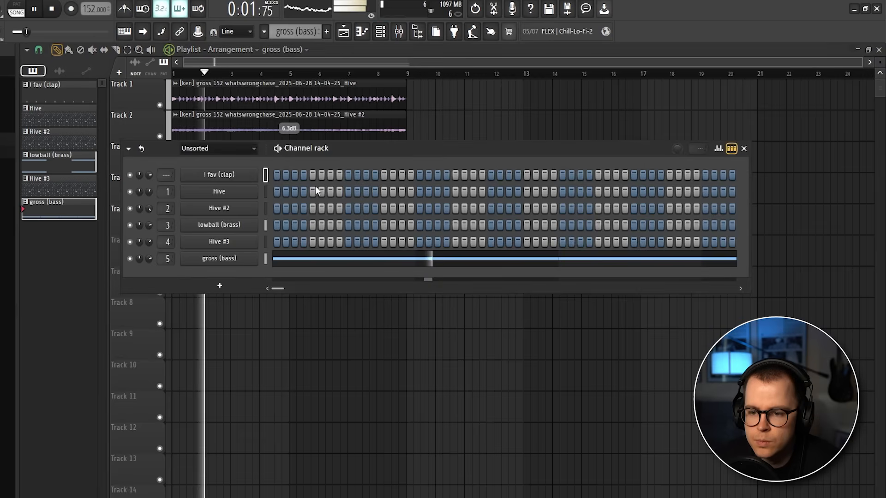
key("F9")
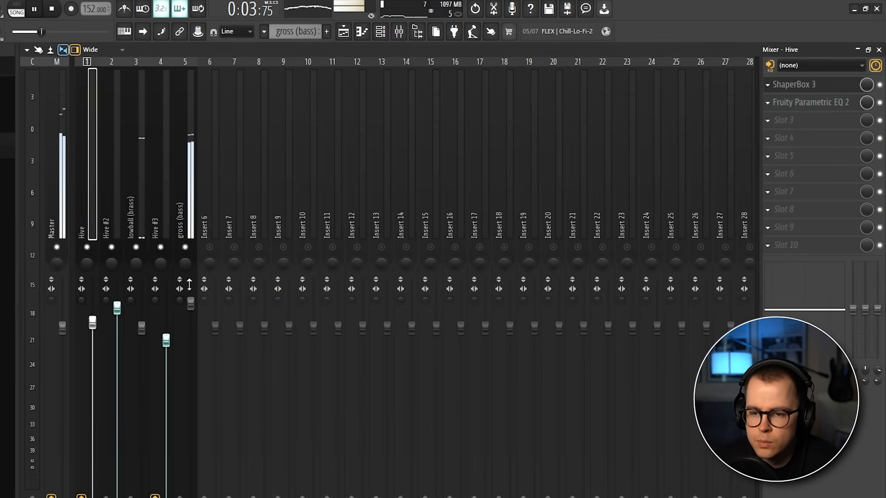
left_click_drag(189, 284, 189, 292)
Step: Mute the Hive, Hive #2 and Hive #3 mixer tracks and check the arrangement during playback
left_click(344, 32)
scroll(216, 213, "up", 3)
scroll(258, 251, "down", 3)
left_click(380, 32)
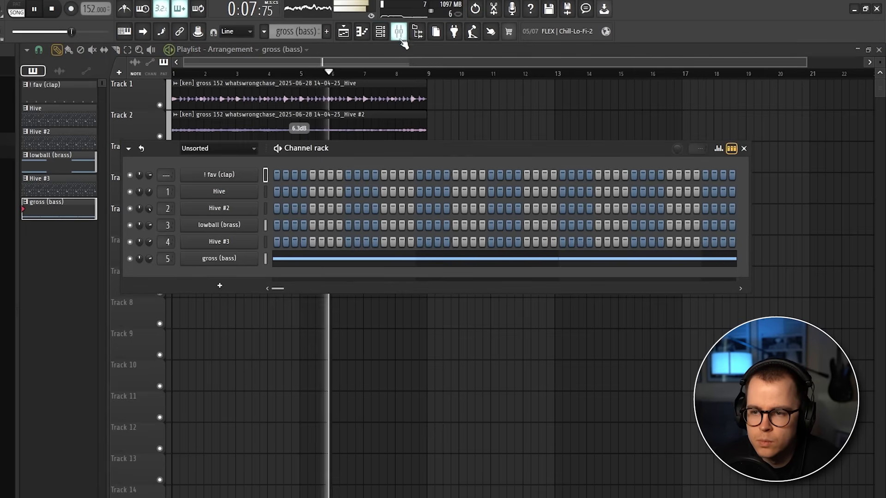
left_click(398, 32)
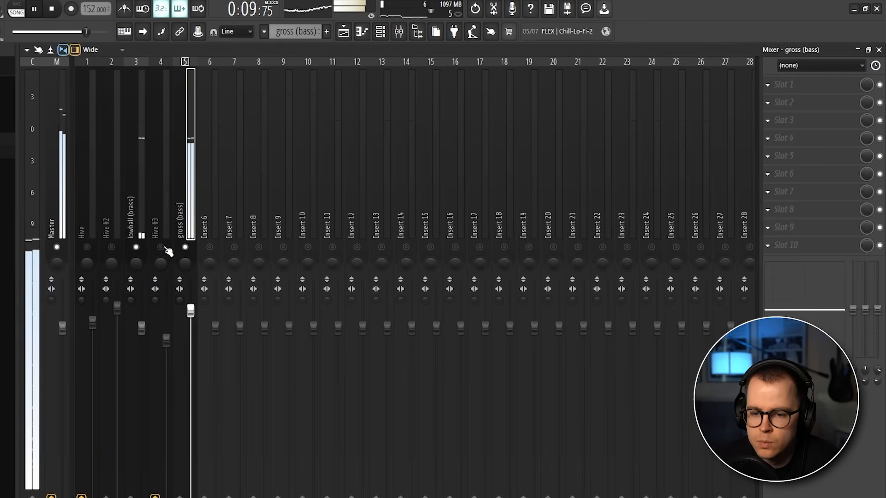
left_click(344, 32)
scroll(270, 271, "up", 3)
scroll(271, 271, "down", 3)
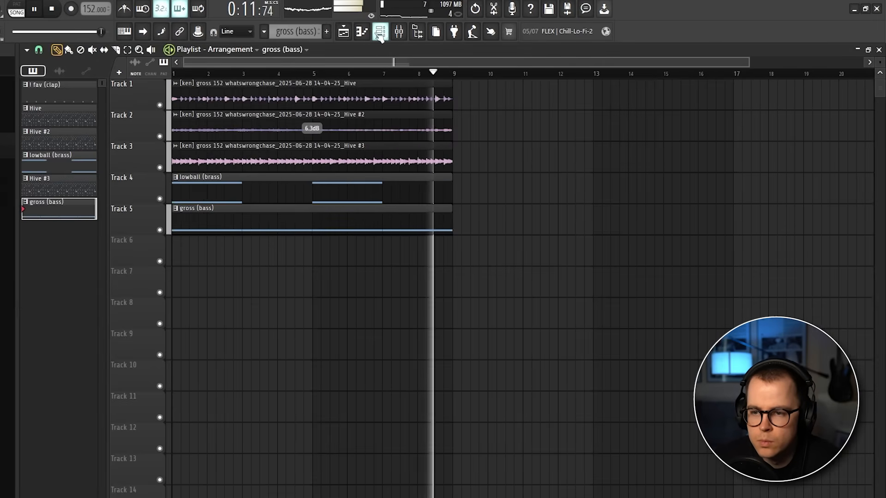
Step: Add a Serum 2 channel and load the Lead - Chaos preset from the user's Overcast 3 Serum Bank
left_click(380, 32)
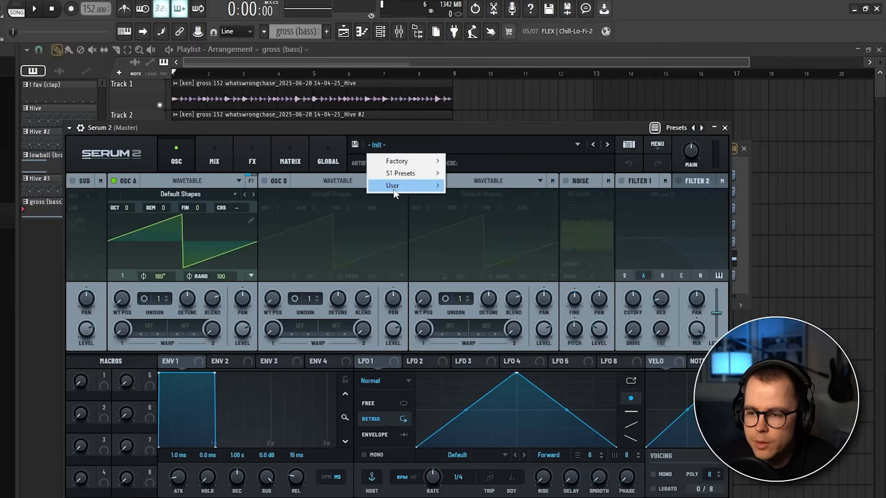
mouse_move(395, 185)
mouse_move(530, 198)
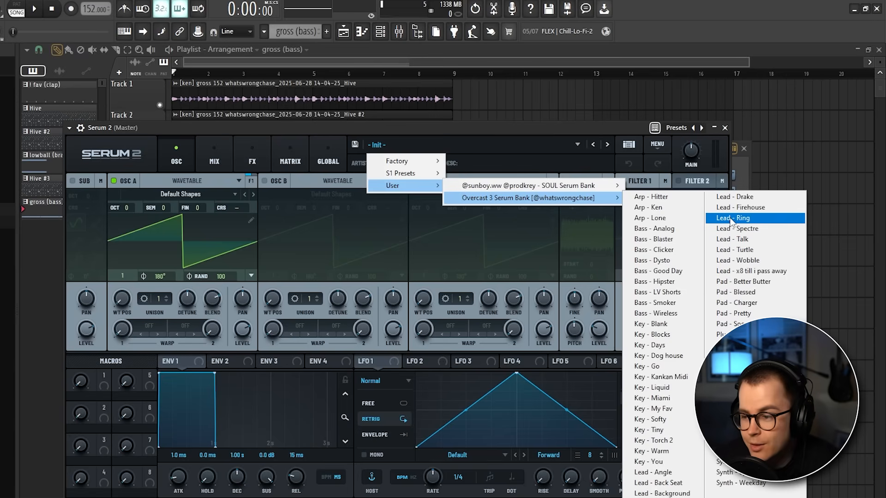
left_click(669, 496)
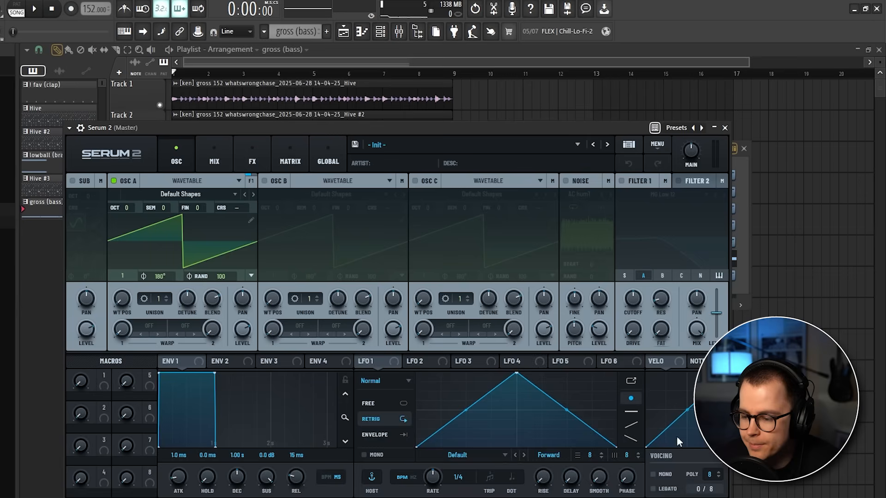
left_click(724, 129)
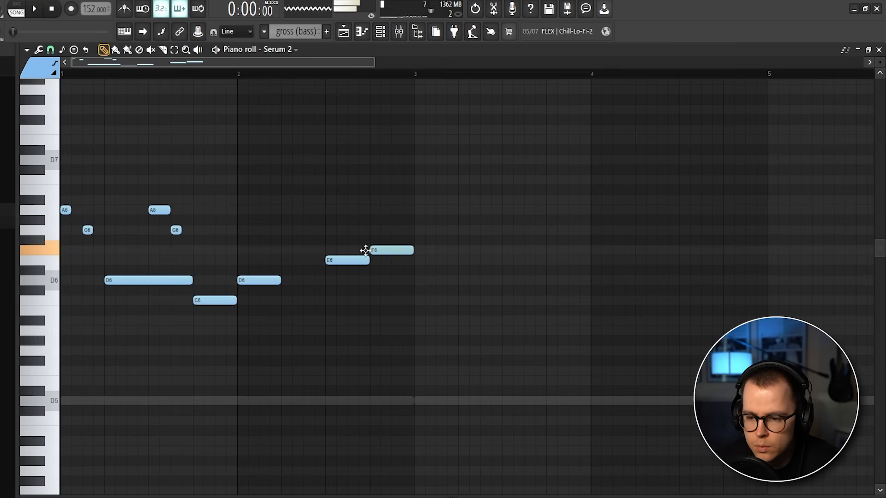
Step: Repeat the two-bar Serum 2 lead melody until it fills eight bars while the loop plays
key("space")
scroll(365, 250, "down", 3)
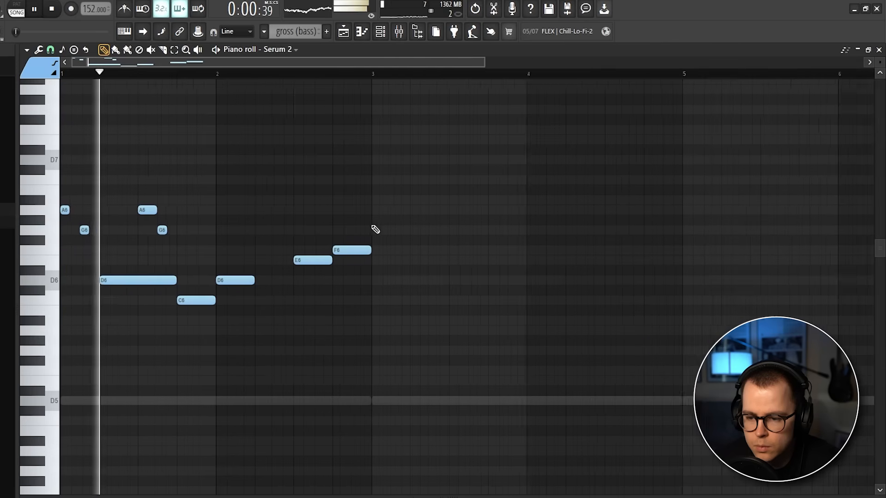
key("ctrl+a")
key("ctrl+b")
left_click_drag(364, 280, 350, 281)
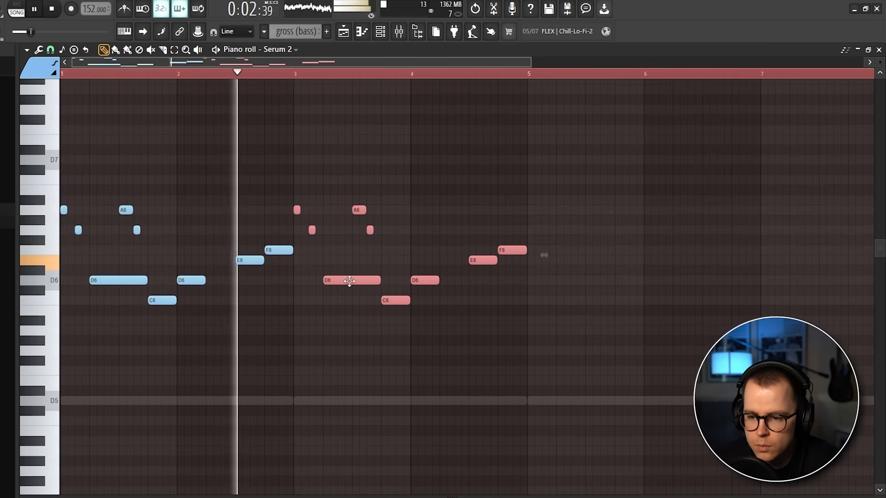
left_click(344, 265, "ctrl")
scroll(344, 264, "up", 1)
scroll(346, 262, "down", 2)
key("ctrl+a")
key("ctrl+b")
left_click(419, 204, "ctrl")
scroll(429, 166, "down", 1)
Step: Assign the Serum 2 channel to mixer insert 6
left_click(399, 32)
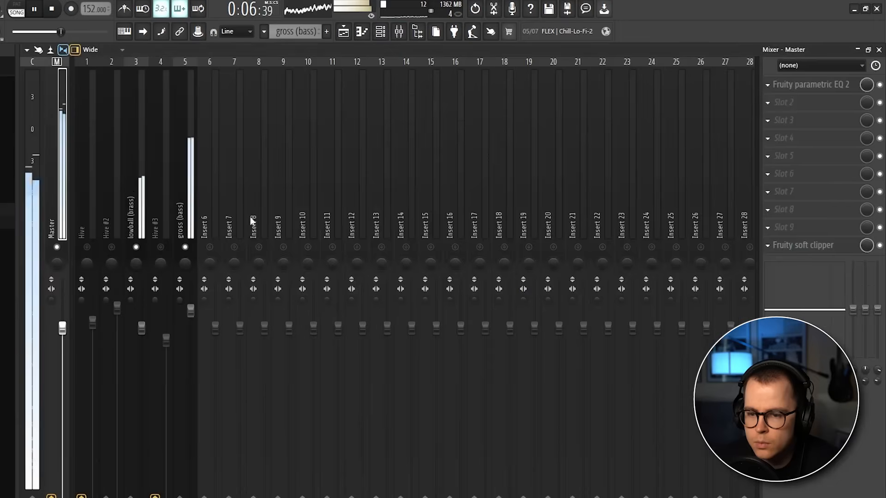
left_click(206, 214)
key("ctrl+l")
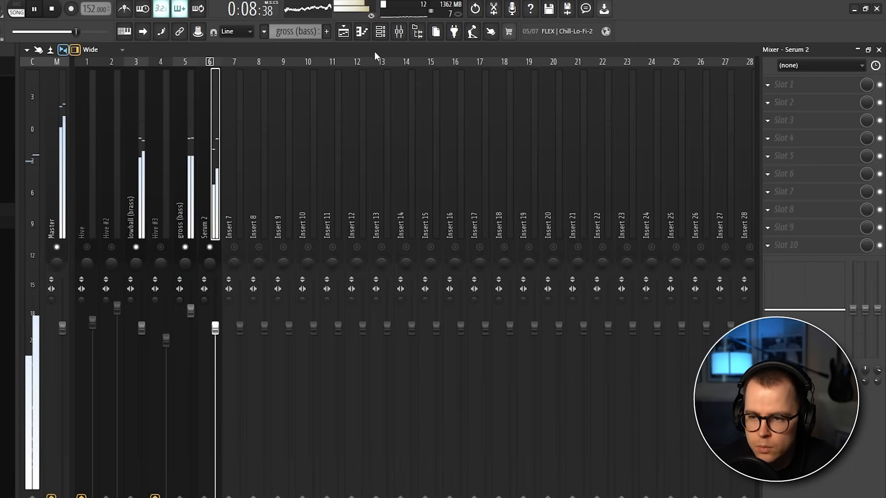
Step: Change the Serum 2 preset to Lead - Cry and review the lead's notes
key("F6")
left_click(219, 275)
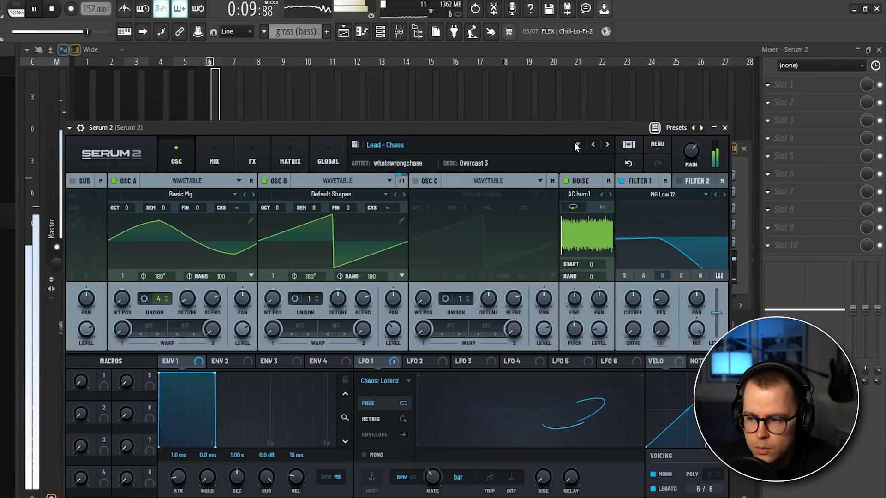
left_click(606, 144)
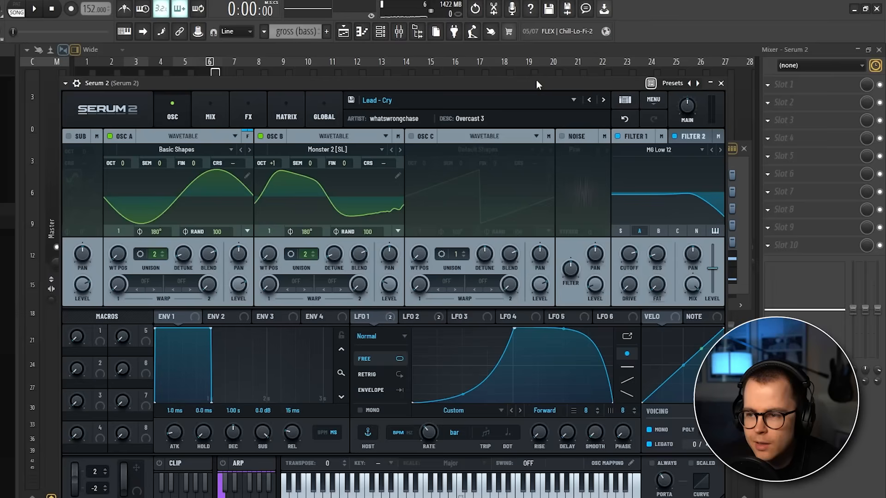
left_click(722, 84)
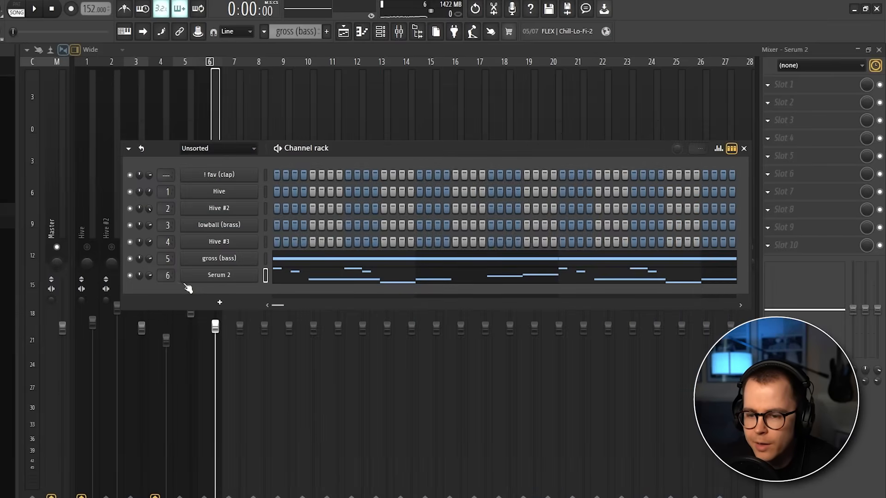
left_click(311, 281)
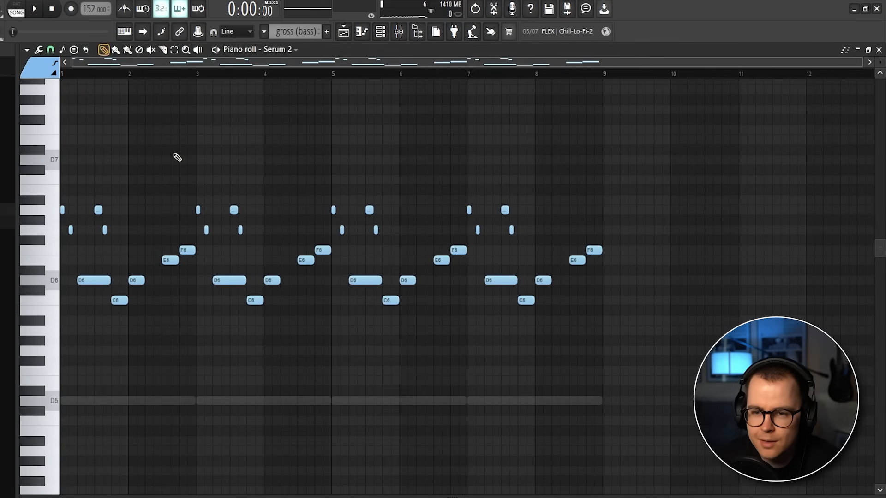
left_click(380, 31)
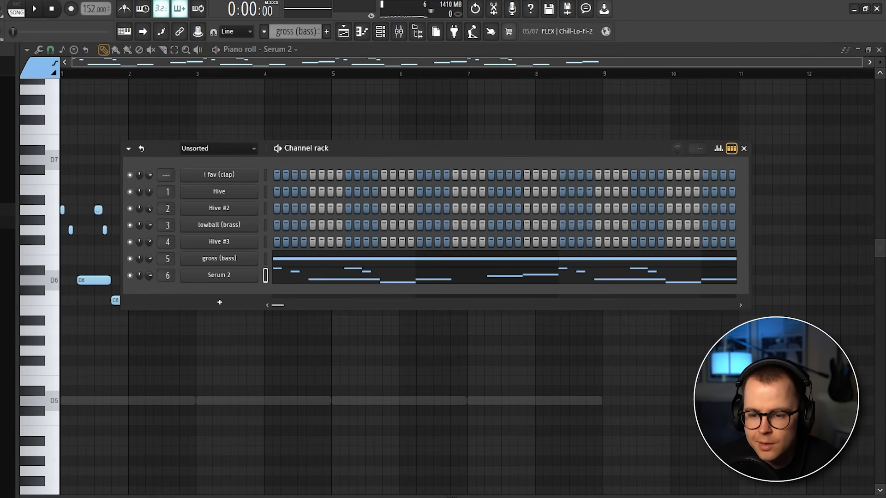
key("F6")
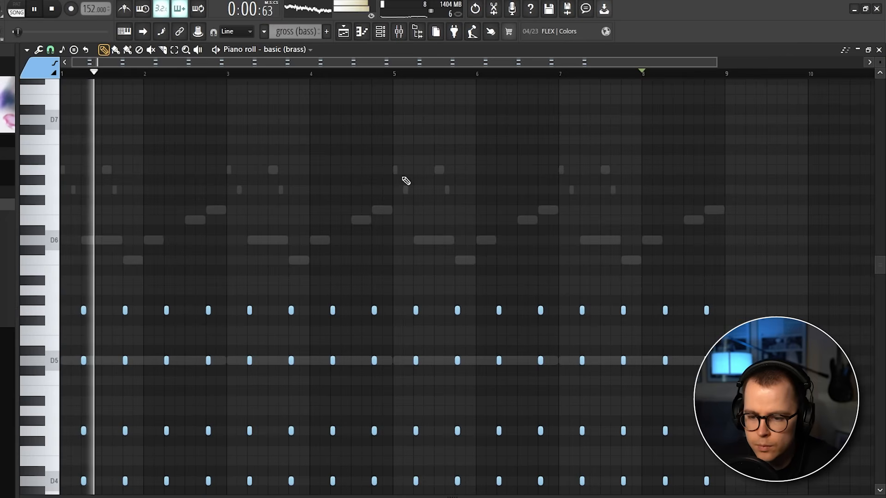
Step: Try longer notes for all the basic (brass) chord stabs and shorten them back to their original length
scroll(403, 182, "down", 2)
key("ctrl+a")
scroll(386, 70, "up", 7)
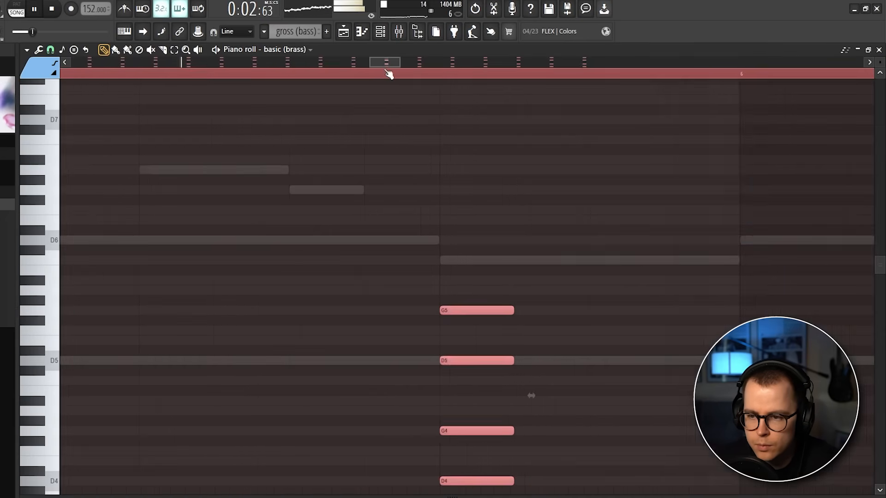
left_click(385, 70, "ctrl")
scroll(408, 150, "down", 6)
scroll(241, 267, "up", 3)
scroll(244, 268, "down", 3)
key("ctrl+a")
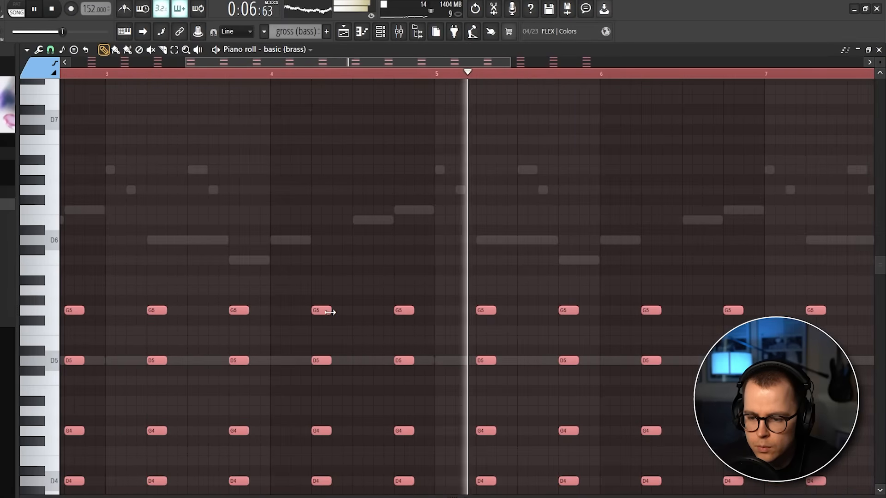
left_click_drag(330, 310, 320, 311)
Step: Transpose all the basic (brass) chord stabs up one octave
key("ctrl+Up")
left_click(380, 119, "ctrl")
scroll(383, 121, "down", 3)
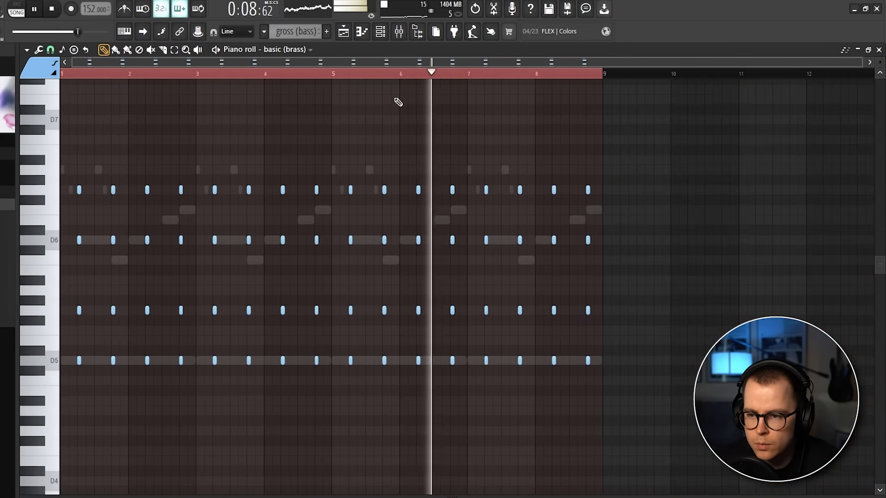
Step: Swap the brass stab sound for flavor (brass) and transpose its chords down one octave
left_click(380, 31)
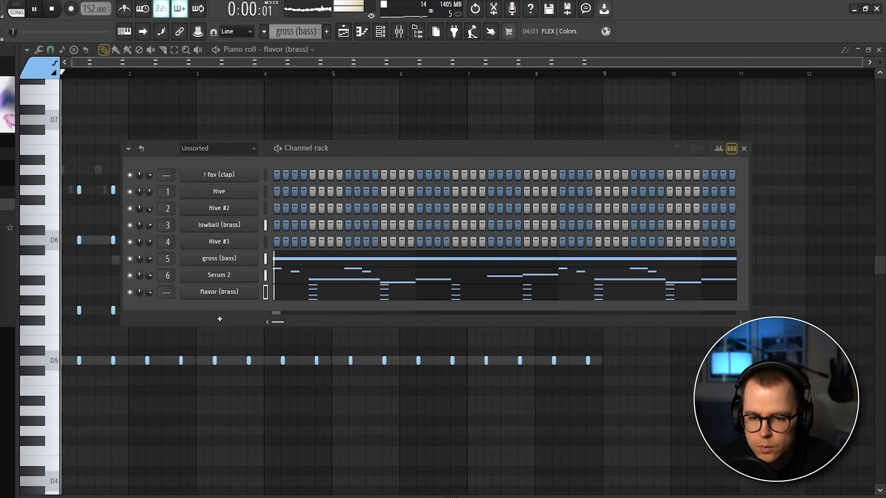
left_click(300, 295)
key("ctrl+Down")
left_click_drag(299, 295, 313, 242)
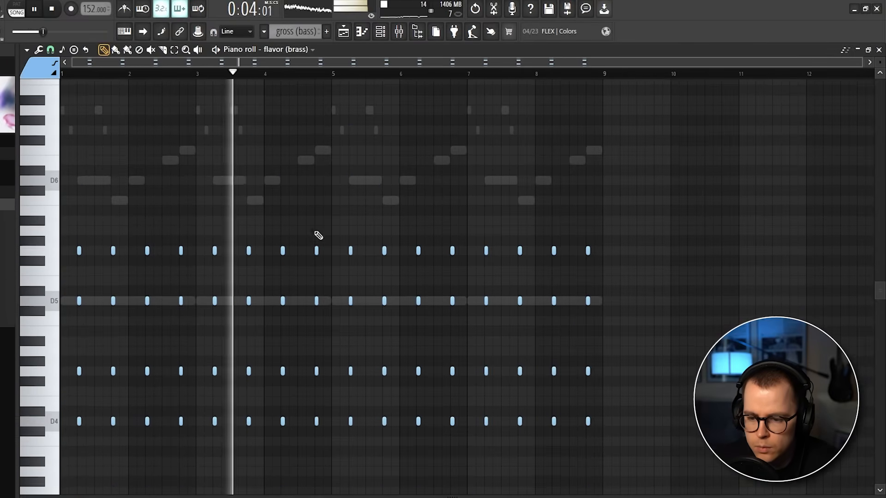
key("ctrl+a")
left_click_drag(375, 79, 377, 75)
scroll(384, 180, "down", 8)
scroll(404, 71, "down", 1)
left_click(380, 31)
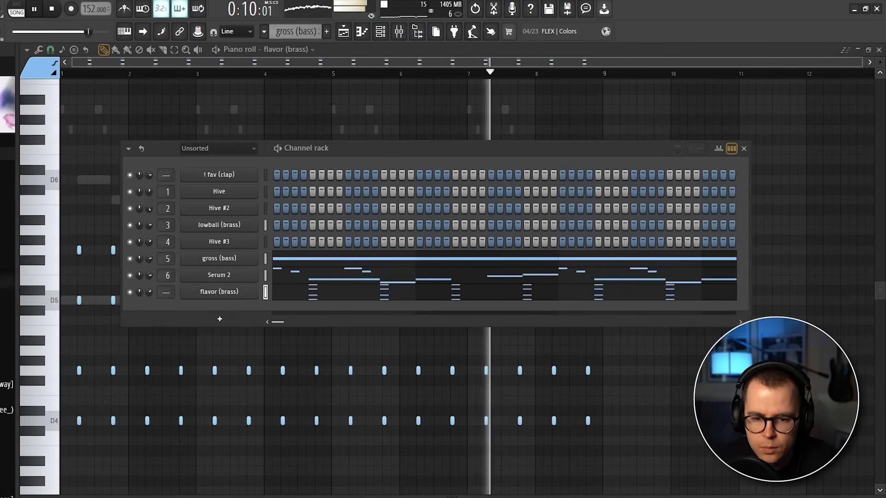
Step: Swap the brass stab sound for call me (synth) and transpose its chords up one octave
key("space")
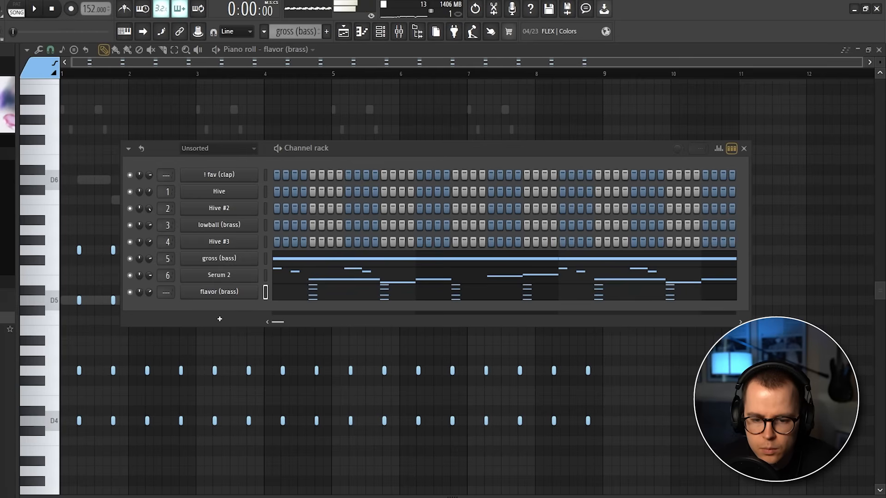
left_click_drag(229, 293, 228, 292)
key("space")
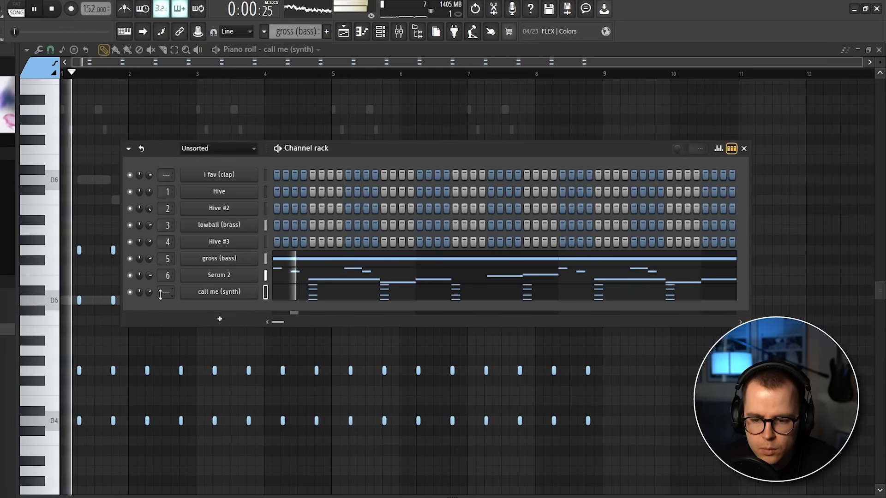
right_click(86, 218)
key("ctrl+Up")
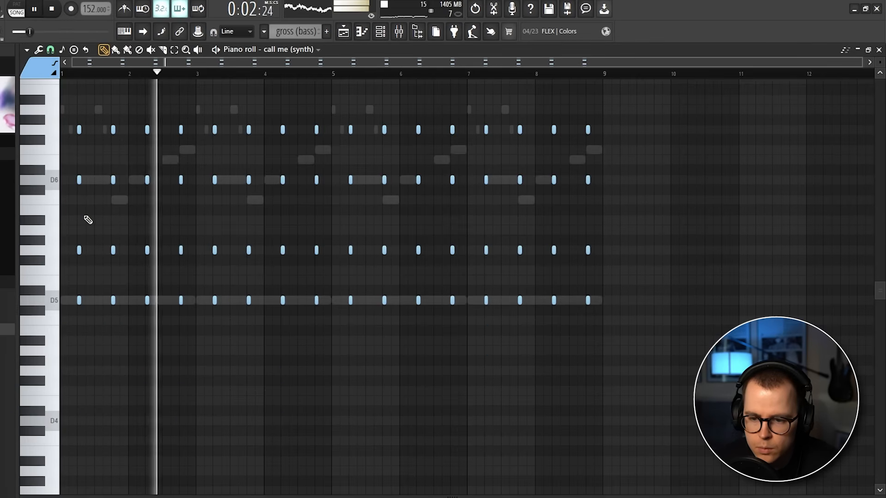
Step: Route the call me (synth) channel to its own mixer track, insert 7
left_click(389, 36)
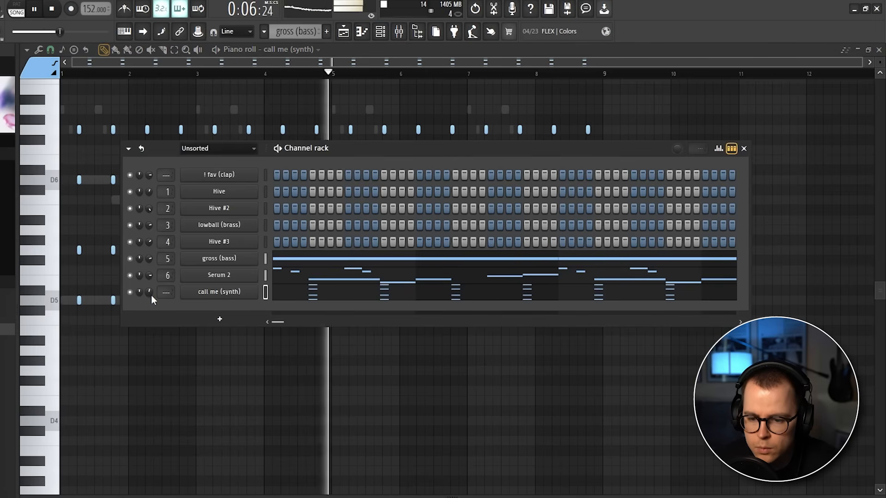
key("F9")
left_click(237, 220)
key("ctrl+l")
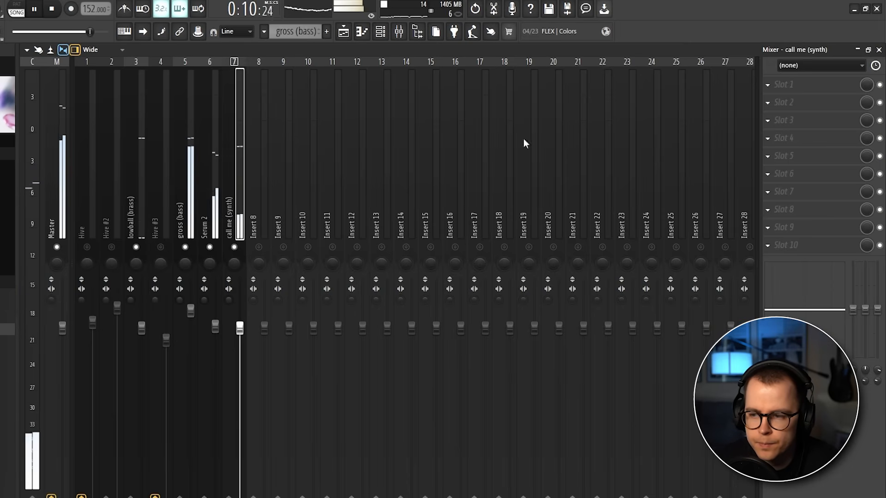
Step: Add Fruity Parametric EQ 2 to the call me (synth) mixer track and roll off its low end
left_click(784, 85)
left_click(519, 423)
left_click_drag(217, 227, 302, 288)
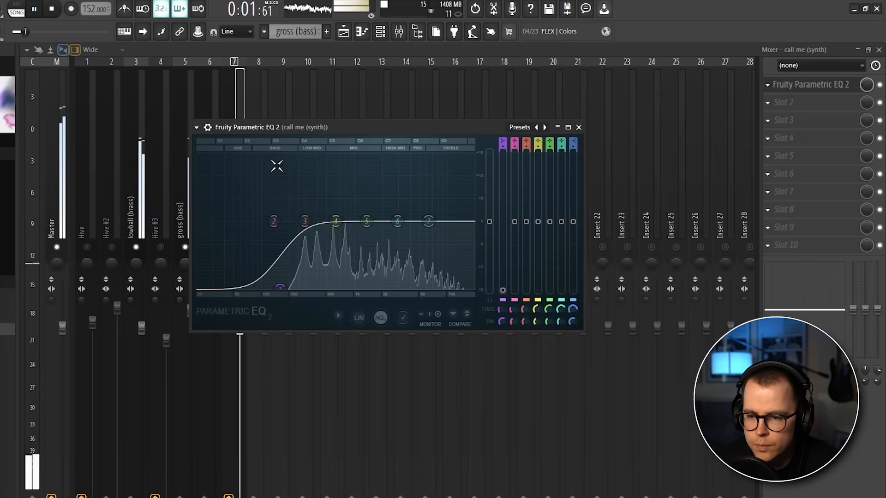
left_click(579, 127)
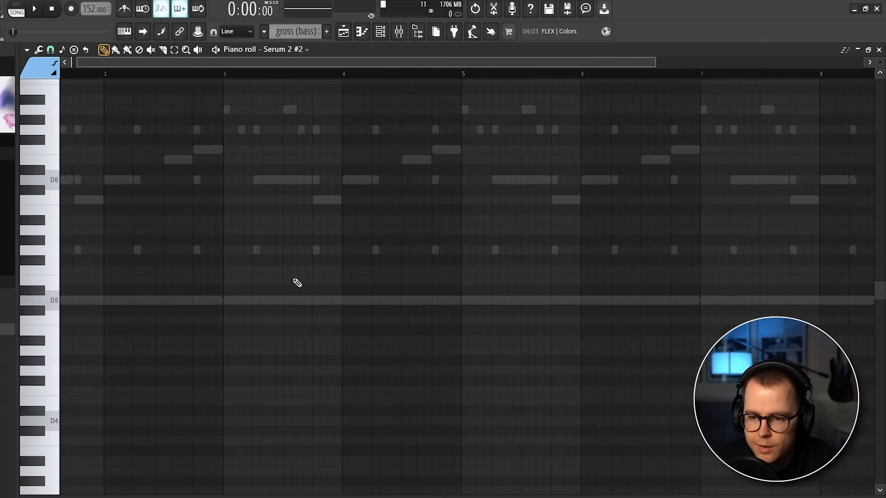
Step: Write a Serum 2 #2 run of A6, A#6, A6, G6, F6, E6, D6 and C6 across bars 2 and 3
scroll(296, 281, "up", 3)
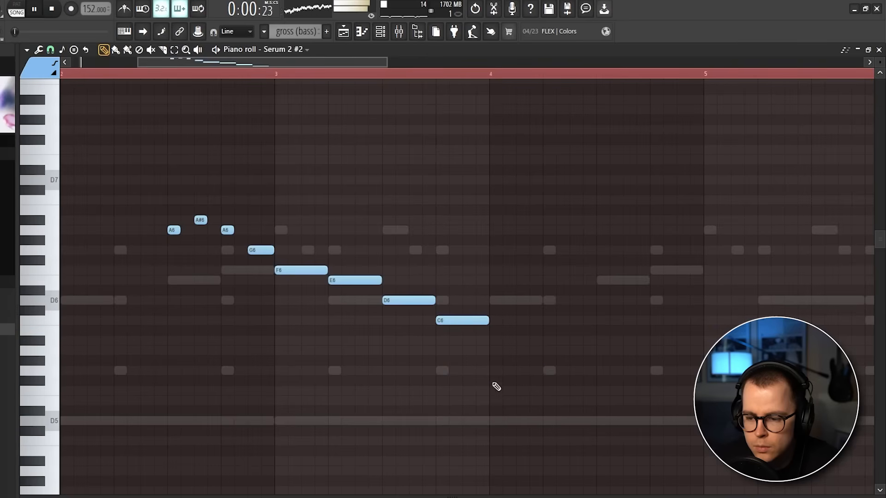
scroll(450, 369, "down", 3)
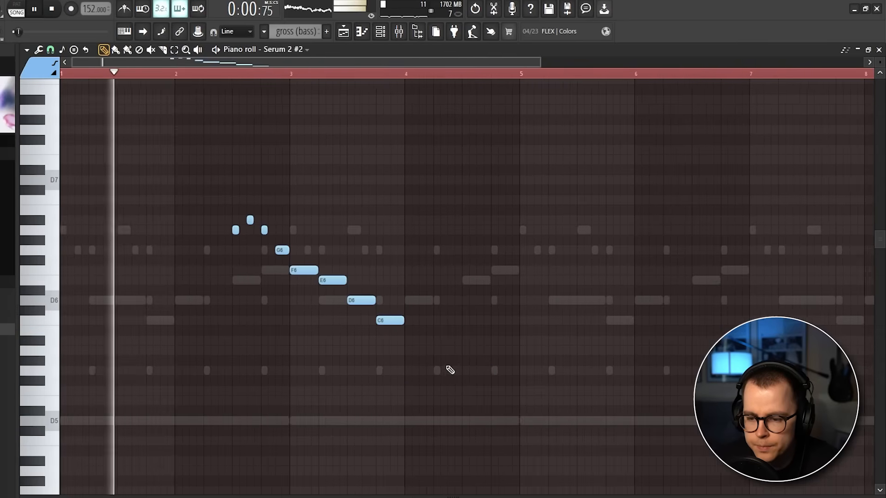
key("ctrl+a")
key("ctrl+d")
scroll(386, 151, "down", 2)
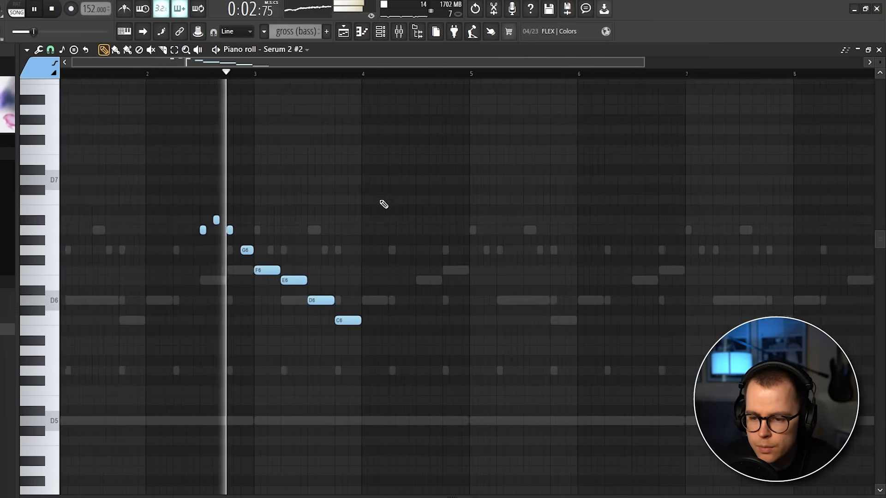
key("space")
Step: Add a D6 note at the start of bar 4 and lengthen it to half a bar
left_click(343, 300)
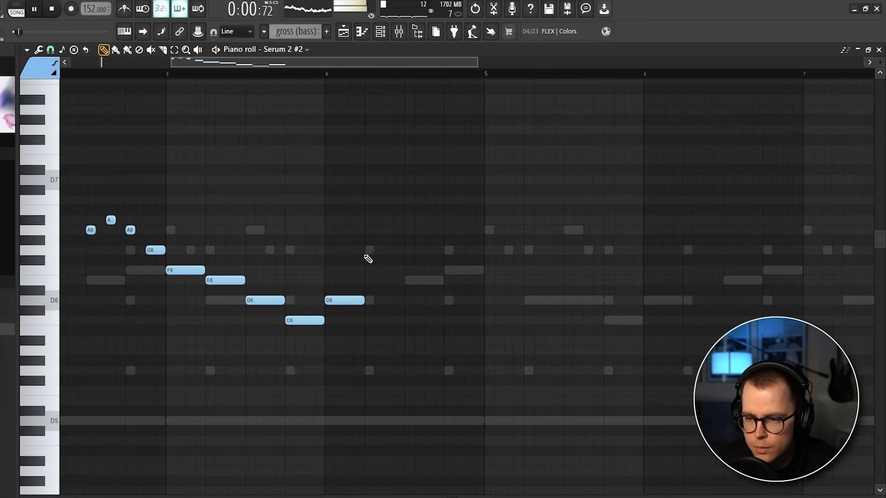
left_click_drag(363, 300, 387, 300)
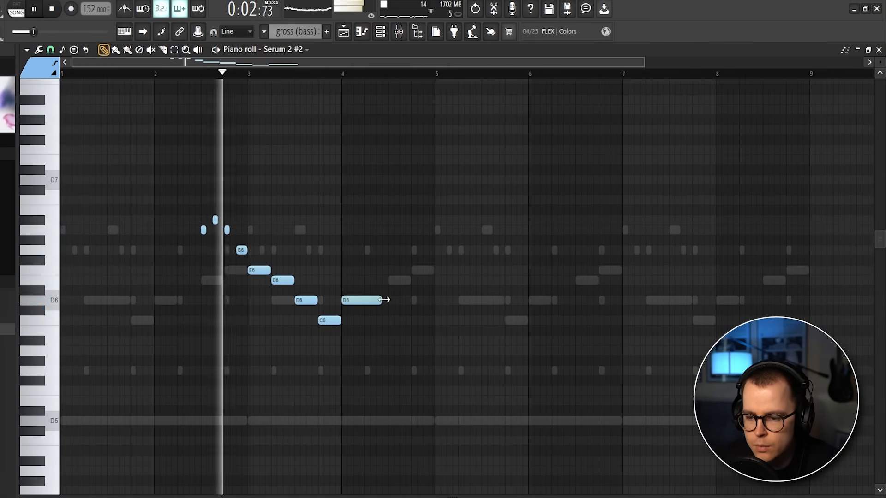
scroll(396, 269, "down", 2)
scroll(396, 269, "up", 3)
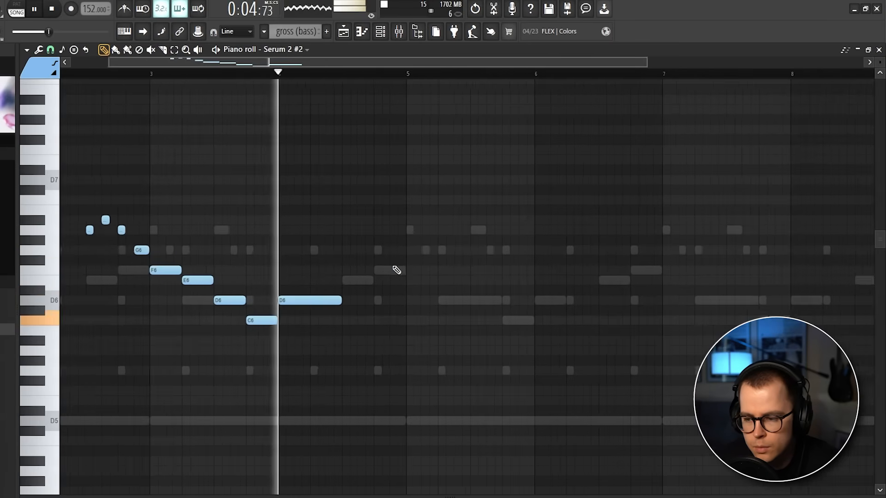
scroll(396, 272, "down", 4)
scroll(332, 276, "up", 1)
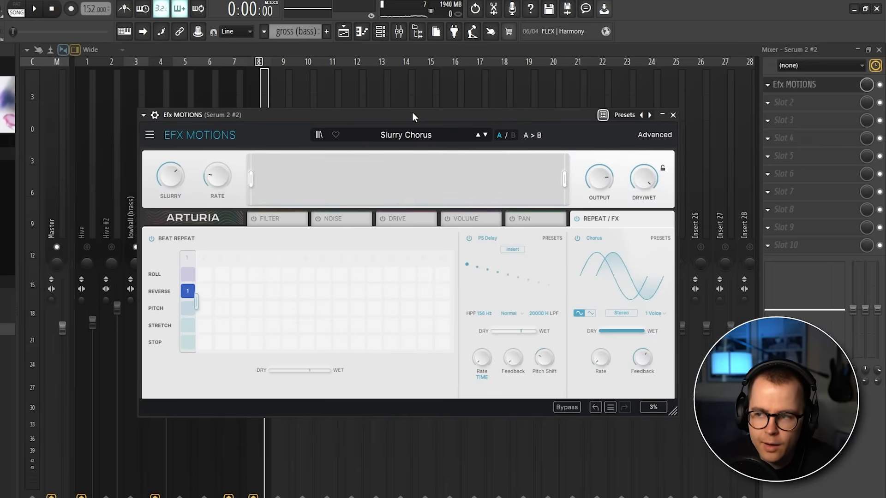
Step: Review the Efx MOTIONS Slurry Chorus effect on the Serum 2 #2 mixer track and close it
left_click_drag(412, 112, 412, 101)
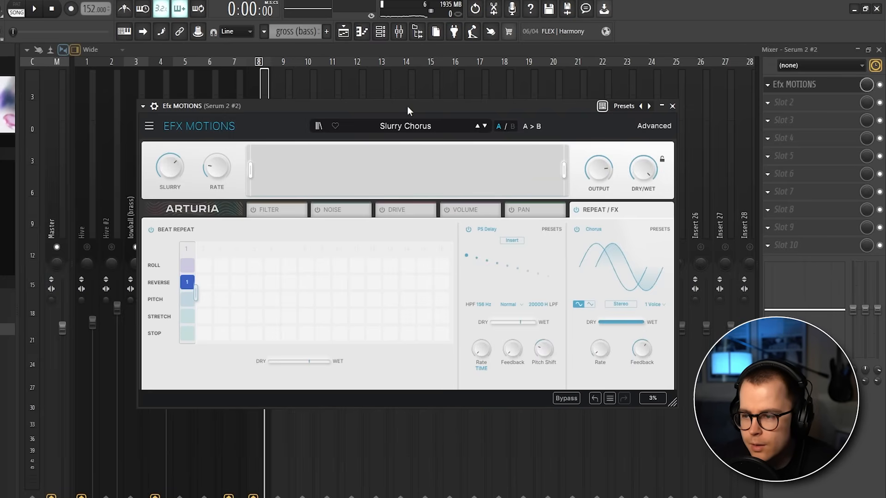
left_click_drag(391, 102, 386, 100)
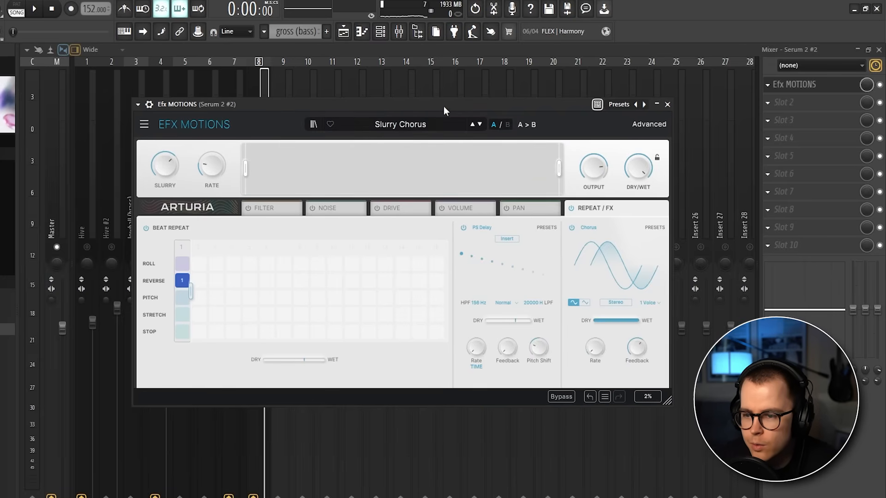
left_click(668, 105)
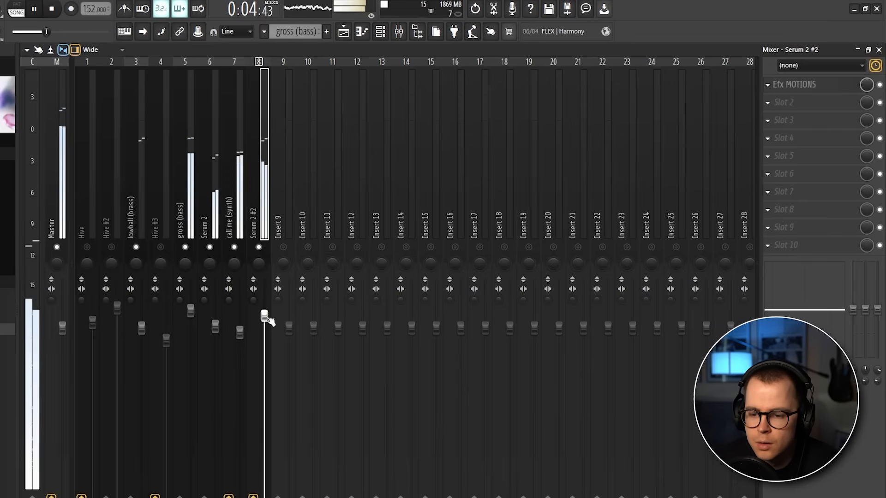
Step: Add Fruity Parametric EQ 2 after Efx MOTIONS on Serum 2 #2, using the 30Hz + 18kHz cut preset with a higher low cut
left_click(803, 106)
left_click(544, 425)
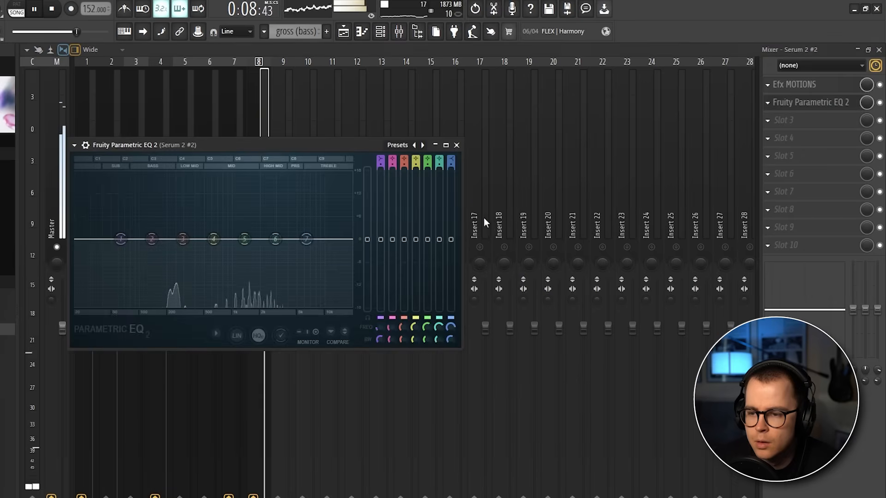
left_click_drag(88, 244, 167, 240)
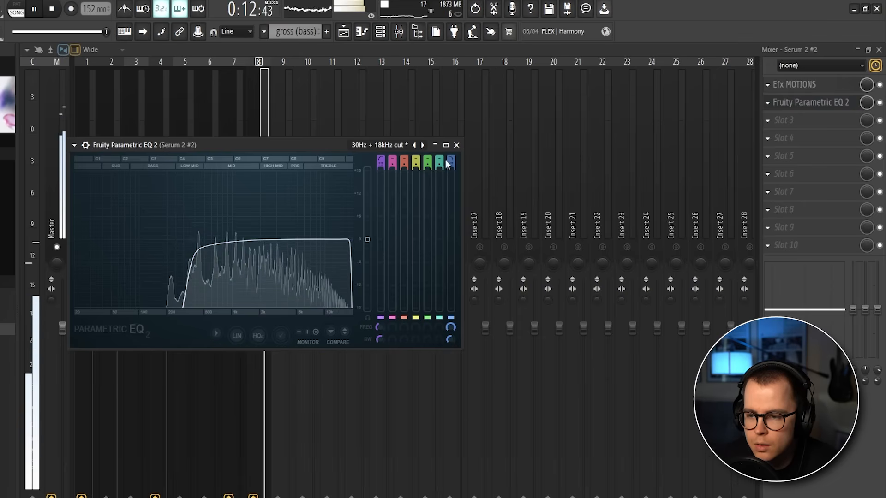
left_click(456, 146)
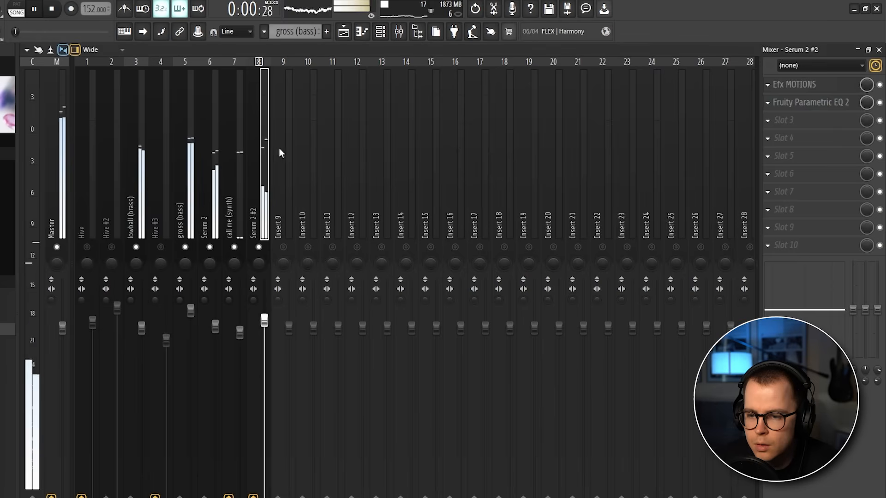
Step: Write an alternating D5 and F5 quarter-note pattern for lined (bell) across bars 1 and 2
left_click(343, 32)
scroll(226, 276, "down", 3)
key("F6")
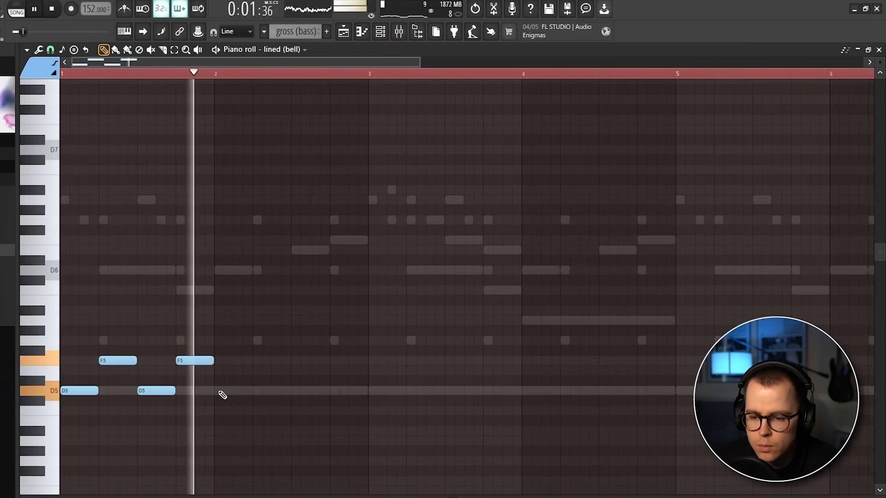
scroll(337, 362, "down", 1)
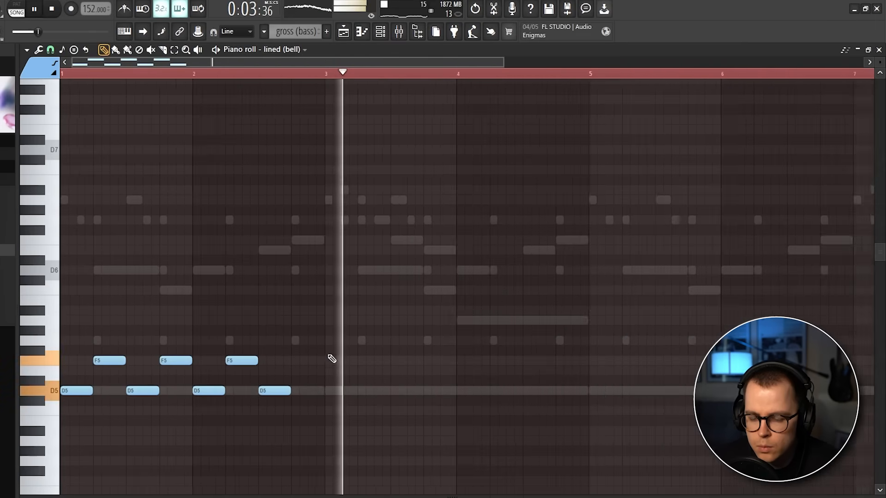
Step: Raise the bell pattern's first F5 to G5 and delete the D5 and F5 notes in the first half of bar 2
scroll(114, 360, "up", 2)
left_click_drag(114, 360, 133, 340)
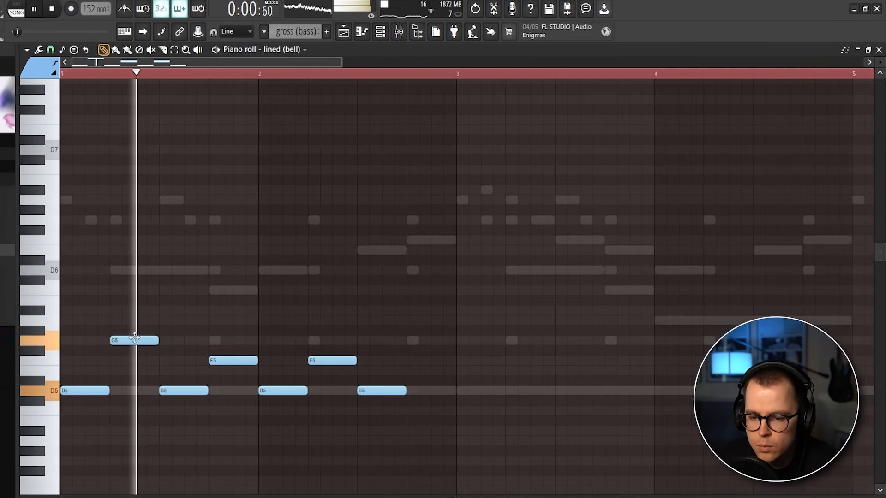
key("space")
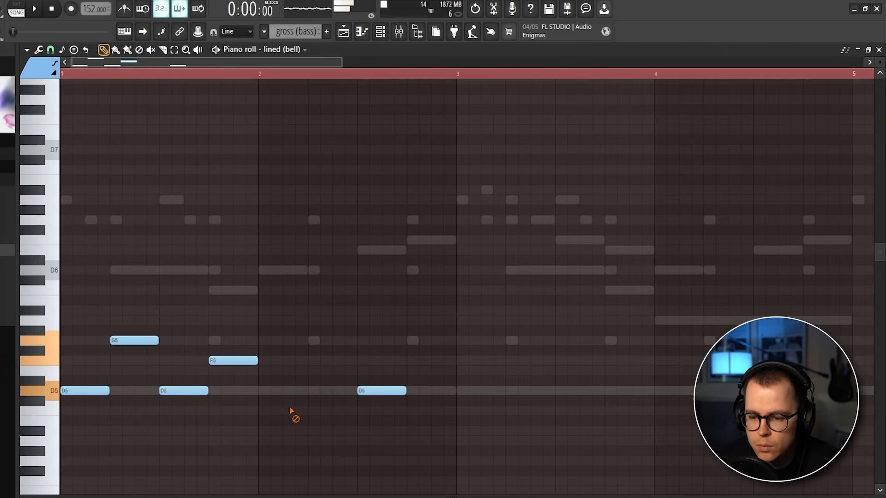
scroll(368, 383, "down", 3)
Step: Remove the call me (synth) and lined (bell) audio clips from bars 1 to 8 of the playlist arrangement
key("F5")
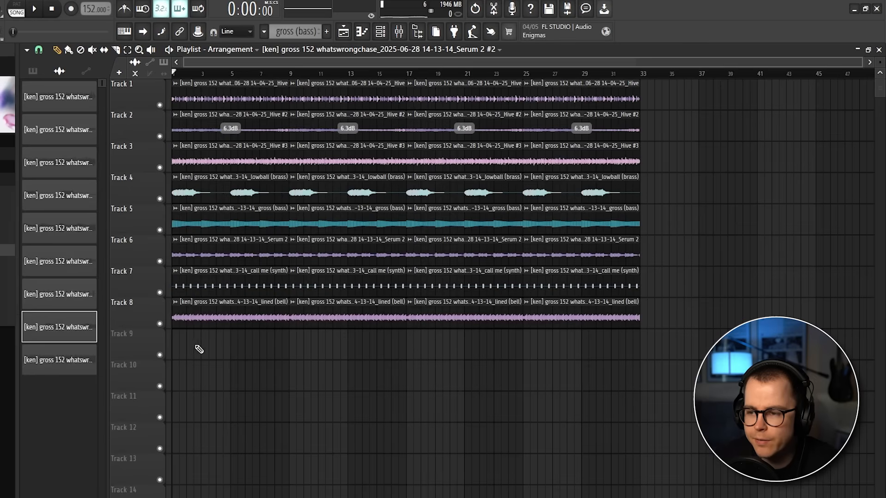
scroll(189, 349, "up", 3)
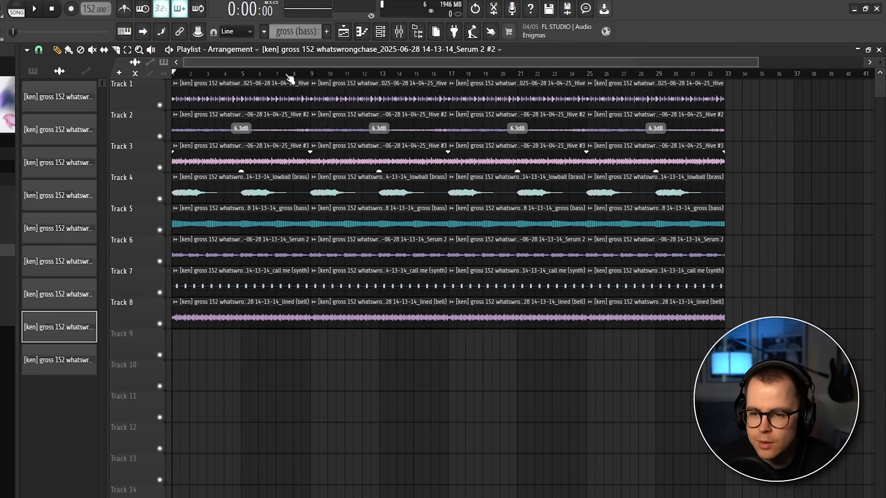
scroll(221, 295, "up", 2)
right_click(258, 284)
right_click(264, 305)
scroll(254, 302, "down", 3)
Step: Play the arrangement and remove the Serum 2 clip from bars 9 to 16
key("space")
scroll(255, 301, "up", 1)
scroll(252, 299, "up", 1)
scroll(252, 298, "down", 1)
right_click(313, 253)
Step: Set the Serum 2 audio clip's time stretching mode to Auto and lower its pitch
double_click(248, 244)
left_click(316, 172)
left_click(318, 185)
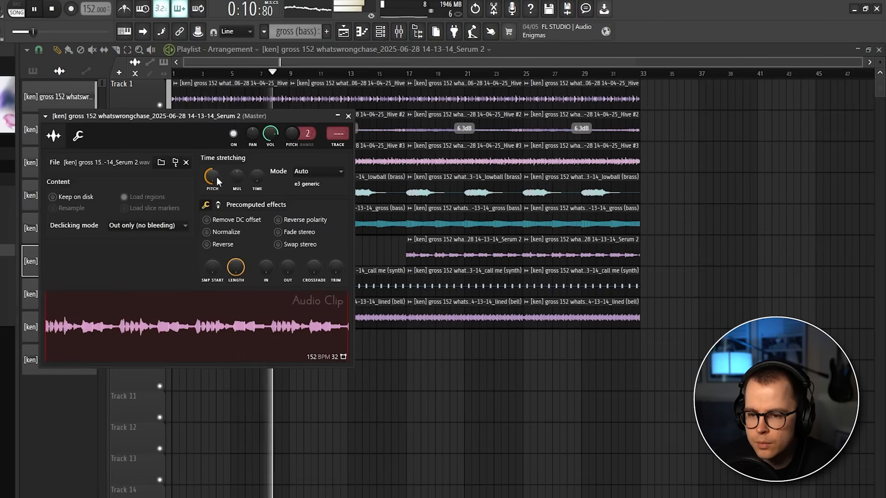
left_click(339, 115)
Step: Add a short fade-out to the end of the Serum 2 clip in bars 1 to 8
scroll(283, 252, "up", 5)
left_click_drag(308, 246, 294, 249)
scroll(296, 252, "down", 5)
Step: Adjust the volume of the lined (bell) audio clip
double_click(341, 303)
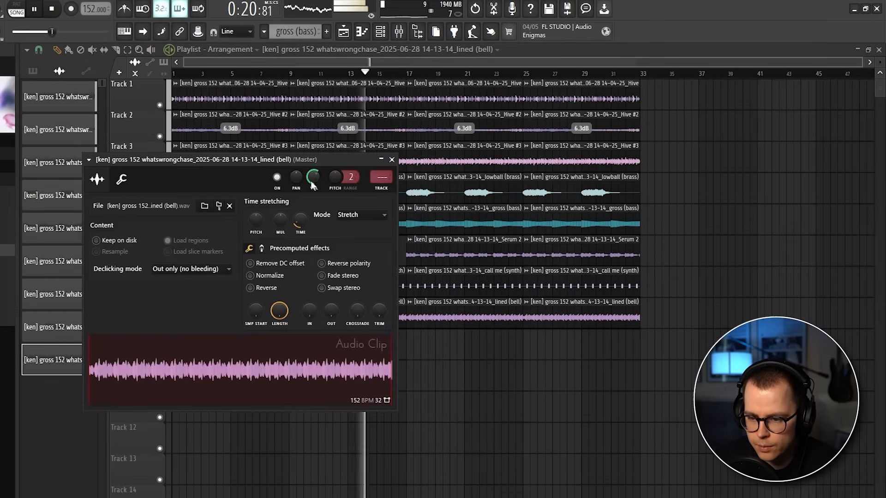
left_click(392, 160)
Step: Try removing the call me (synth) clip from bars 17 to 24 and restore it
right_click(454, 287)
scroll(477, 131, "up", 3)
key("ctrl+z")
scroll(443, 110, "down", 2)
Step: Remove the Hive clip from bars 17 to 24 and review the call me (synth) clip's settings
right_click(429, 99)
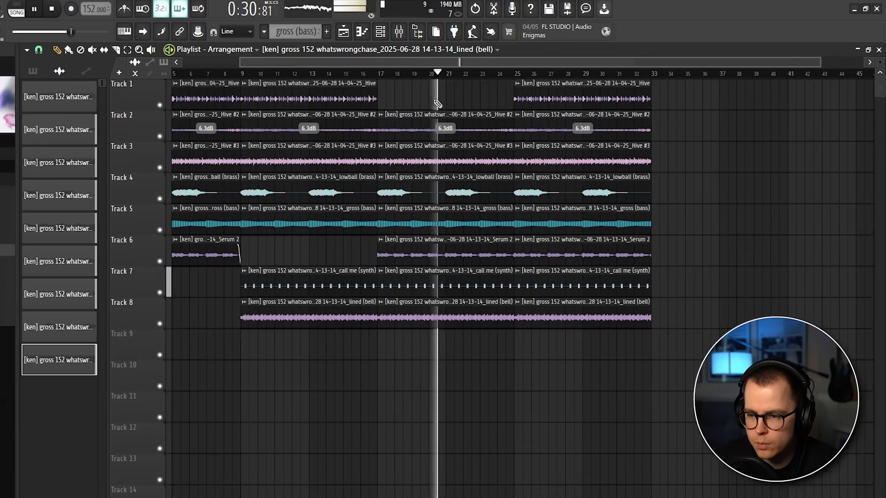
scroll(429, 98, "down", 1)
double_click(313, 272)
left_click(362, 131)
Step: Remove the lined (bell) clip from bars 17 to 24 and the call me (synth) and Serum 2 clips from bars 25 to 32
right_click(575, 315)
key("ctrl+z")
right_click(489, 314)
right_click(575, 286)
right_click(564, 253)
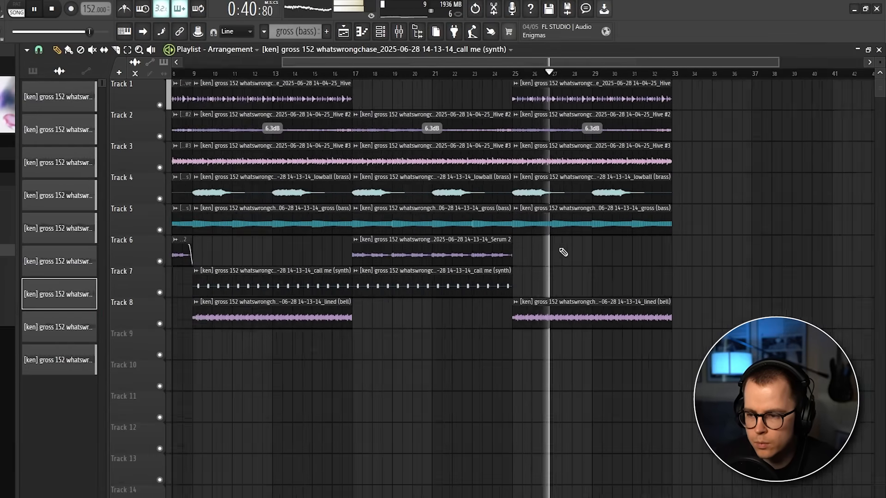
Step: Clear gross (bass), Hive #2 and Hive #3 from bars 25 to 32 and duplicate the preceding Hive #3 clip back there
right_click(580, 161)
right_click(585, 224)
right_click(585, 130)
left_click(489, 161, "ctrl")
key("ctrl+b")
Step: Review the Hive #3 clip's settings and duplicate the call me (synth) clip into bars 25 to 32
double_click(582, 157)
left_click(363, 130)
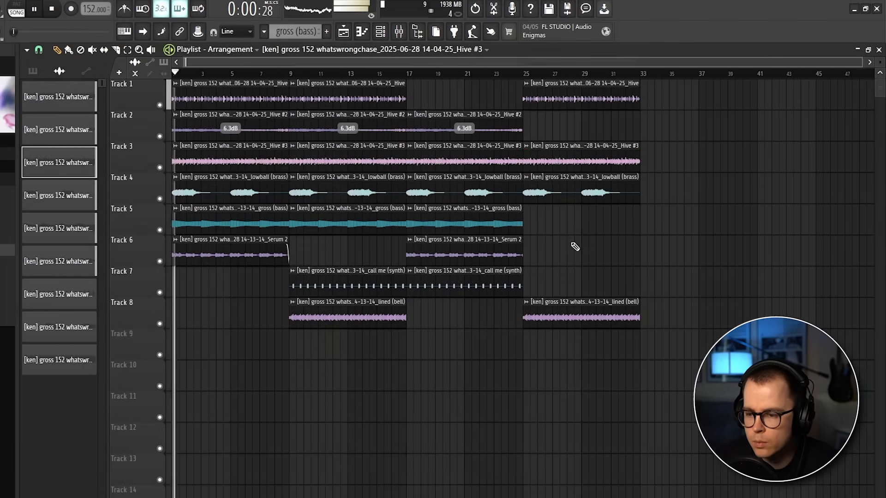
scroll(489, 282, "up", 2)
key("ctrl+b")
scroll(461, 276, "down", 2)
Step: Remove the remaining Serum 2 clips from bars 1 to 8 and 17 to 24
double_click(229, 251)
left_click(362, 130)
key("space")
right_click(522, 245)
right_click(482, 253)
right_click(258, 253)
Step: Move all call me (synth) and lined (bell) clips up one track, onto Tracks 6 and 7
left_click_drag(655, 323, 285, 272)
key("shift+Up")
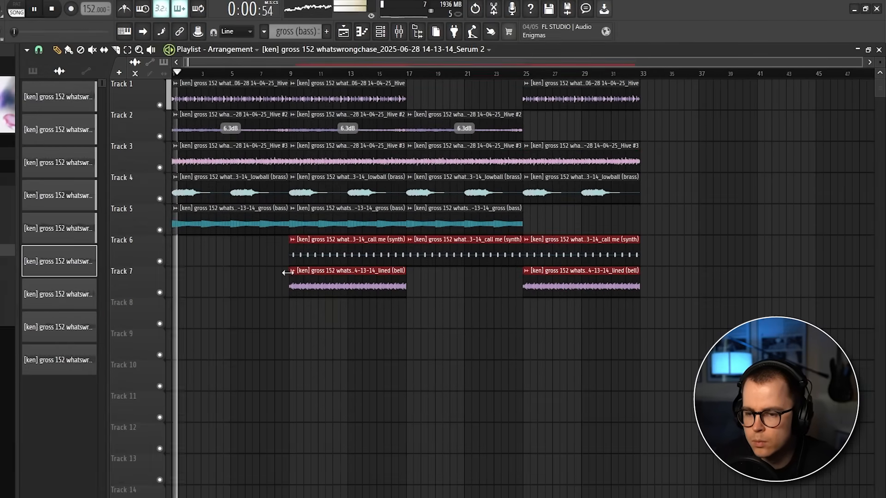
scroll(255, 276, "up", 1)
Step: Remove the Hive #2 clip from bars 9 to 16
right_click(361, 123)
scroll(455, 300, "up", 1)
scroll(455, 300, "down", 2)
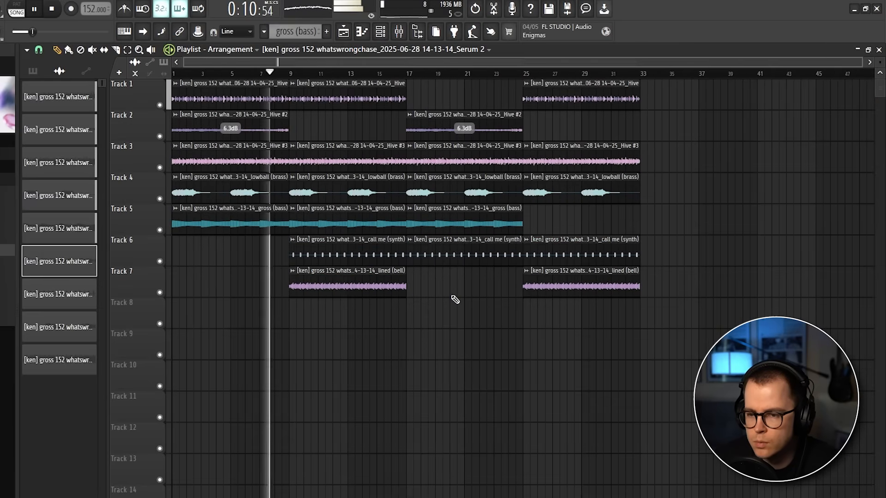
Step: Shorten the opening Hive #2 clip to four bars, repeat it over bars 5 to 8, and replay from the start
scroll(268, 141, "up", 4)
scroll(268, 141, "down", 1)
left_click_drag(397, 131, 285, 132)
left_click(295, 134)
scroll(277, 156, "down", 4)
left_click(180, 73)
left_click(173, 73)
scroll(257, 262, "up", 5)
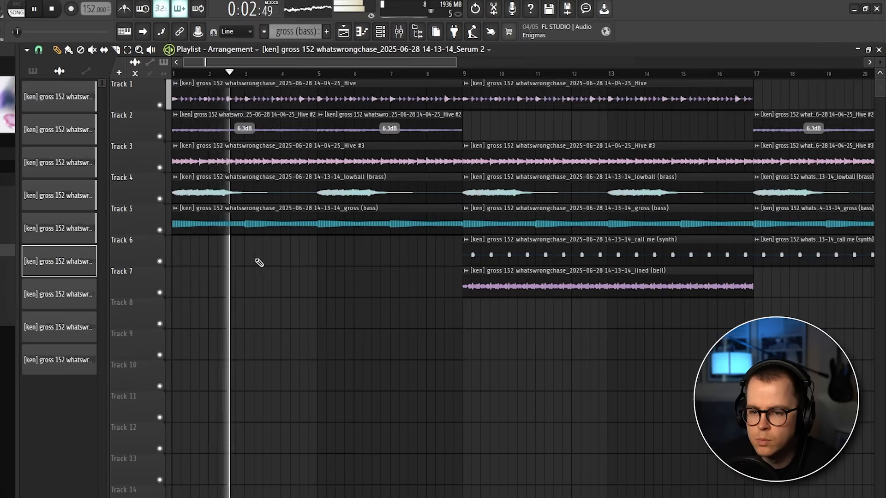
Step: Replace the Hive #2 clip in bars 17 to 24 with two copies of the four-bar clip
scroll(259, 263, "down", 3)
scroll(270, 262, "down", 2)
right_click(490, 132)
key("ctrl+b")
key("ctrl+b")
scroll(366, 132, "up", 1)
scroll(368, 133, "down", 2)
scroll(429, 305, "up", 1)
scroll(360, 161, "down", 1)
Step: Adjust the channel volume of the Hive #3 and Hive audio clips
right_click(353, 158)
key("ctrl+z")
double_click(229, 158)
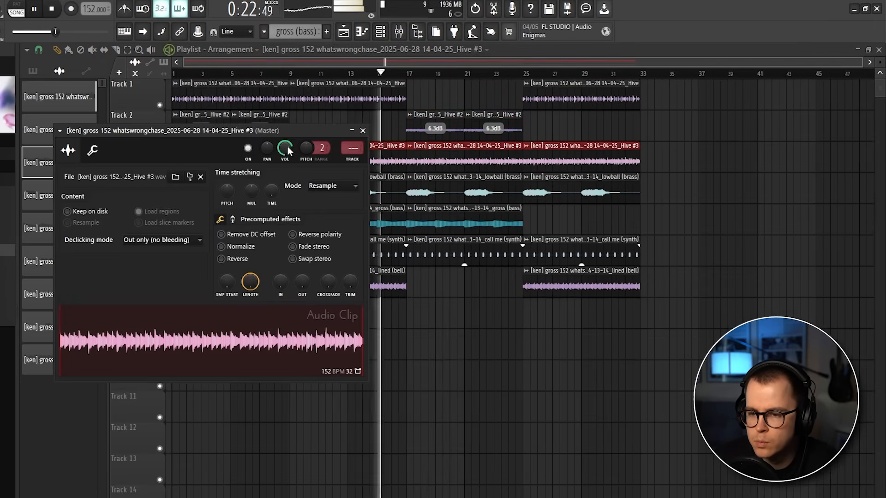
left_click(364, 131)
double_click(547, 157)
double_click(286, 96)
left_click(335, 102)
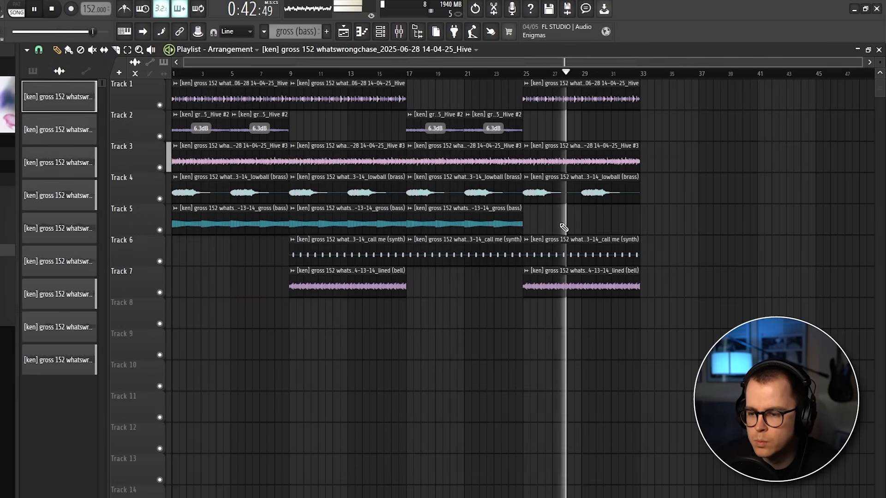
Step: Remove the lined (bell) clip from bars 25 to 32 and place one in bars 1 to 8
left_click(580, 286)
double_click(351, 294)
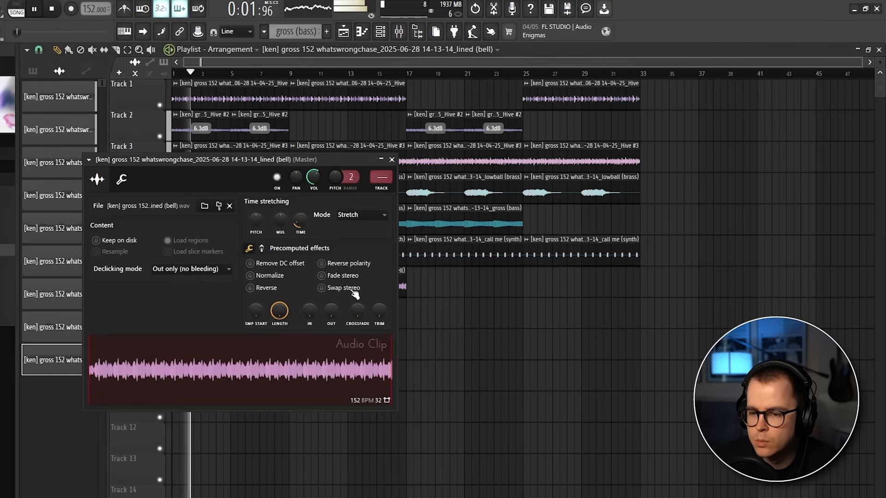
left_click(391, 160)
Step: Copy the clips of bars 9 to 16 to bars 41 to 48 and add copies of the two Hive #2 clips there
scroll(459, 290, "up", 2)
scroll(458, 291, "down", 2)
left_click_drag(397, 295, 315, 84)
left_click_drag(315, 83, 784, 82)
scroll(761, 138, "down", 1)
left_click_drag(367, 128, 655, 129)
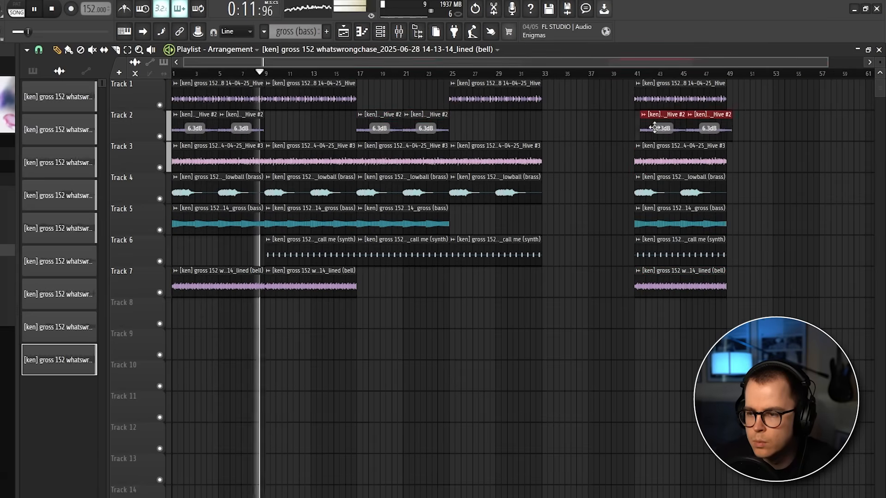
Step: Repeat the bars 41 to 48 clip stack further along the timeline and delete clips so individual stems stand alone
scroll(384, 310, "up", 2)
scroll(461, 310, "down", 2)
left_click_drag(770, 310, 634, 92)
left_click_drag(634, 93, 810, 93)
scroll(785, 185, "down", 1)
left_click_drag(765, 310, 824, 92)
scroll(824, 184, "down", 2)
scroll(451, 185, "down", 2)
left_click_drag(346, 69, 831, 326)
left_click_drag(462, 138, 663, 248)
key("Delete")
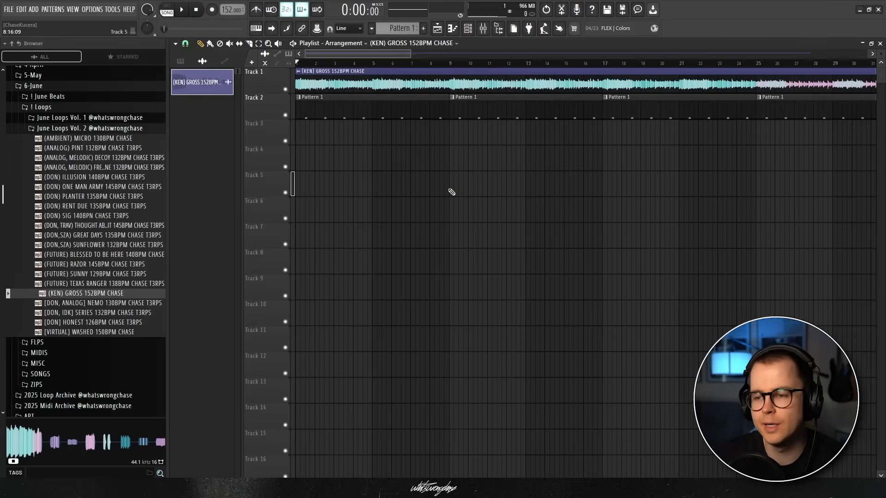
Step: In the project with the rendered (KEN) GROSS 152BPM CHASE loop, open the snare folder of the Gems Diamond Drumkit
scroll(447, 193, "down", 6)
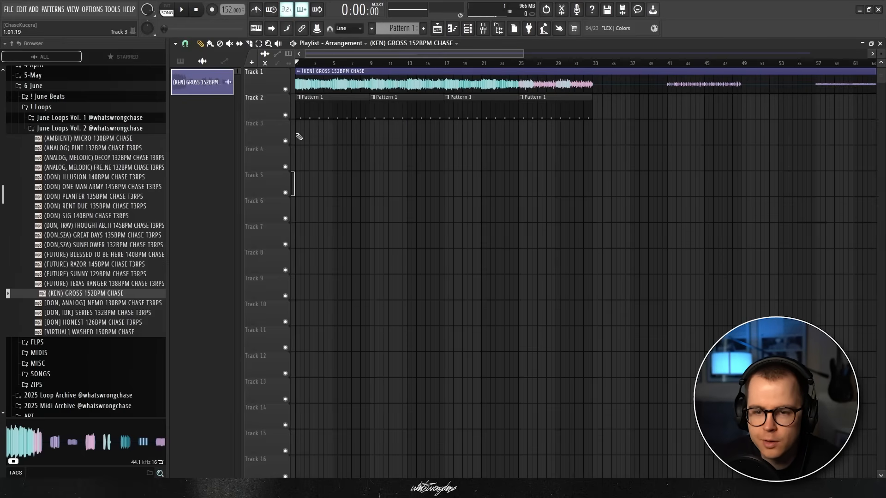
scroll(300, 137, "up", 2)
scroll(86, 160, "up", 1)
scroll(87, 161, "up", 5)
left_click(33, 152)
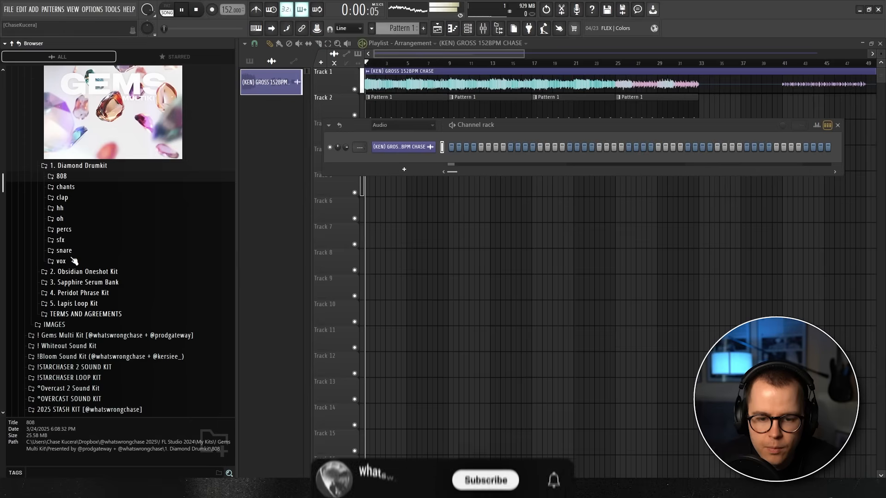
left_click(64, 250)
Step: Audition the snare samples and load smash (snare) into the channel rack
left_click(79, 262)
left_click(75, 271)
left_click(75, 281)
left_click(78, 300)
scroll(87, 292, "down", 2)
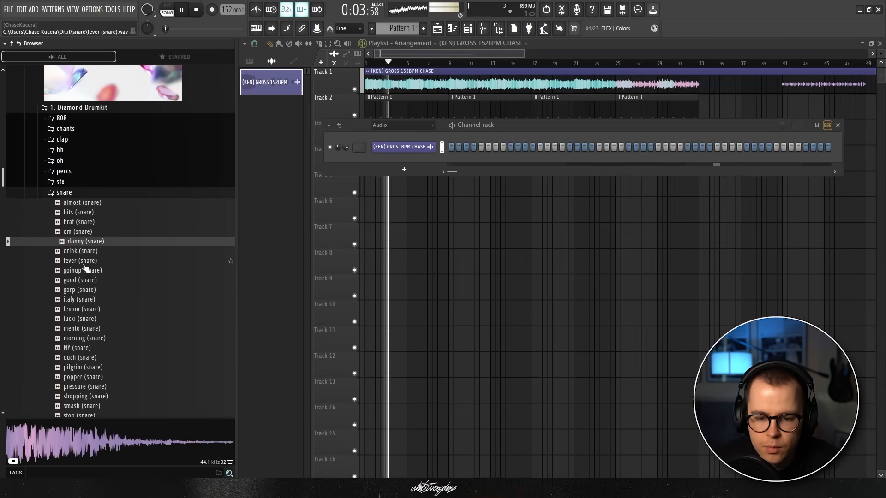
scroll(84, 264, "down", 4)
left_click(83, 262)
left_click(78, 271)
left_click(82, 280)
left_click(76, 290)
left_click(79, 299)
left_click_drag(77, 290, 395, 134)
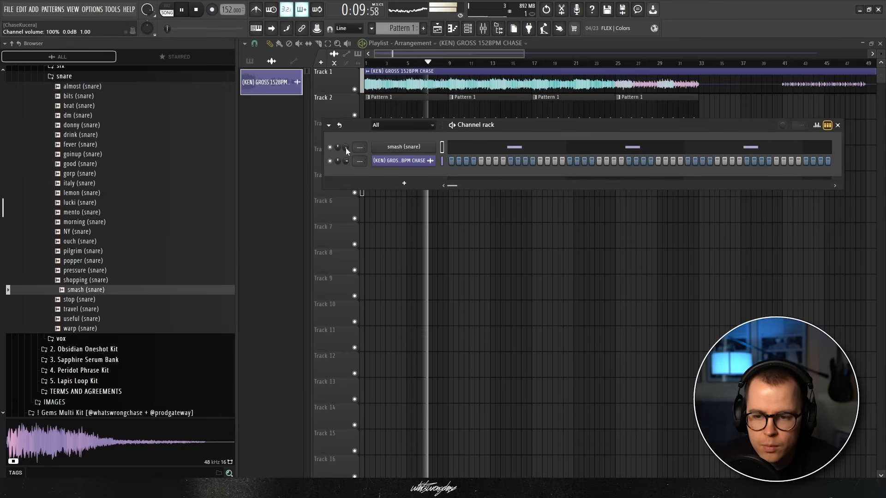
Step: Route the (KEN) GROSS 152BPM CHASE loop to mixer insert 1 and lower its fader slightly
left_click(399, 161)
double_click(574, 185)
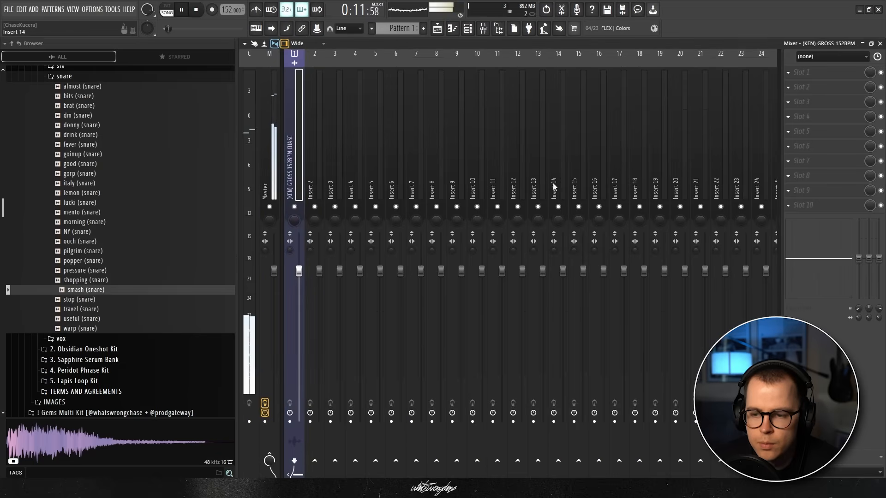
left_click_drag(299, 272, 299, 274)
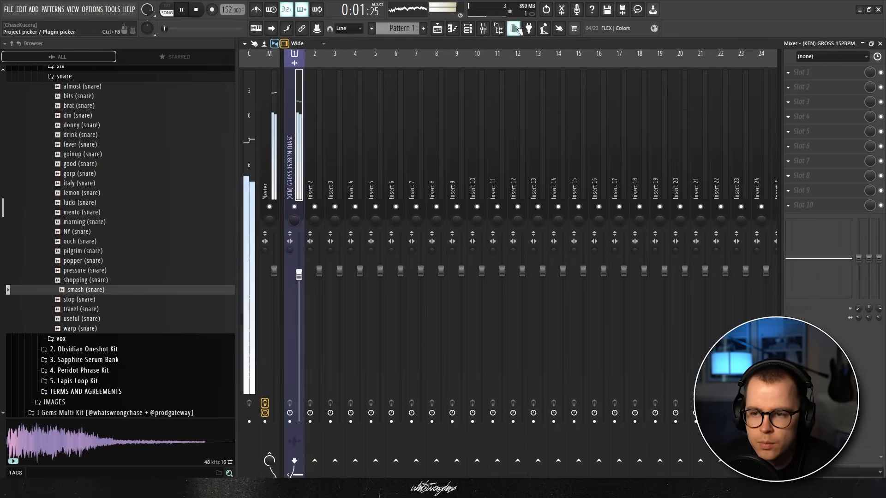
Step: Raise the velocity of all smash (snare) notes in the piano roll and return to the channel rack
left_click(468, 29)
left_click(470, 147)
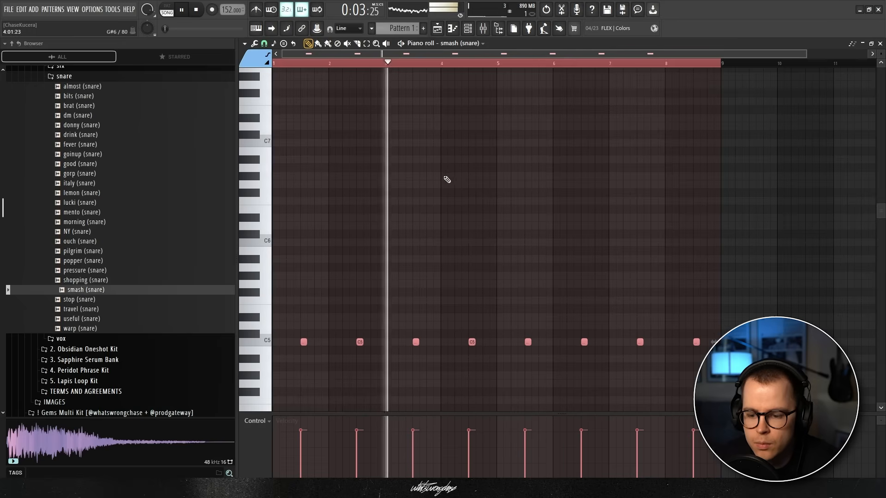
key("ctrl+d")
left_click(469, 29)
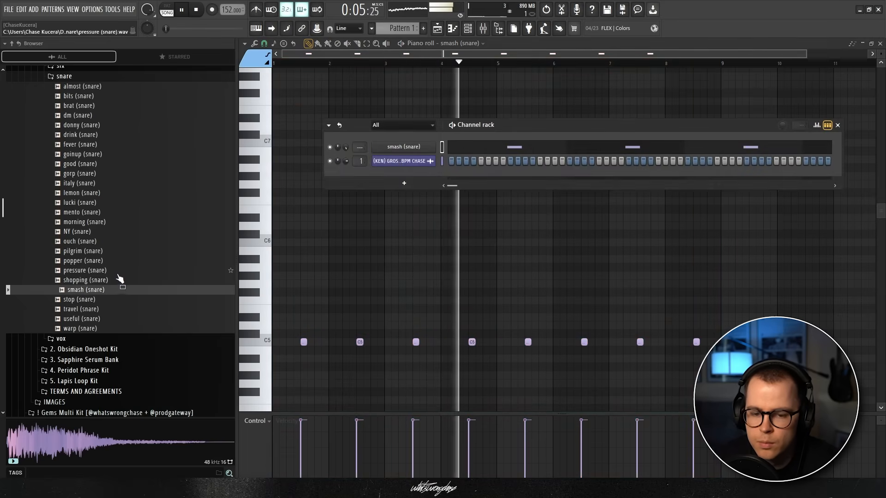
Step: Audition the hi-hat samples in the Diamond Drumkit's hh folder
scroll(121, 278, "up", 4)
left_click(74, 194)
left_click(60, 150)
left_click(71, 160)
left_click(71, 170)
left_click(71, 180)
left_click(74, 189)
left_click(72, 198)
left_click(72, 208)
left_click(72, 219)
left_click(73, 227)
left_click(73, 218)
left_click(72, 228)
left_click(73, 237)
left_click(77, 247)
left_click(77, 257)
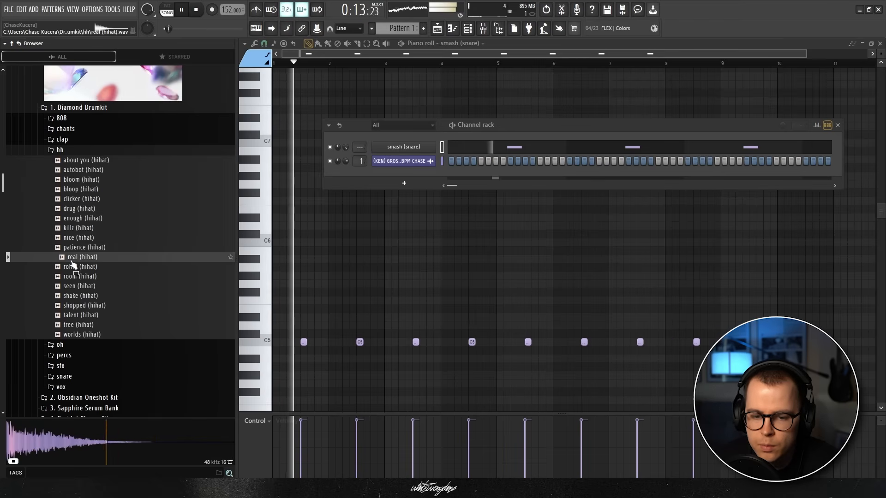
left_click(77, 267)
left_click(78, 276)
left_click(79, 286)
left_click(79, 296)
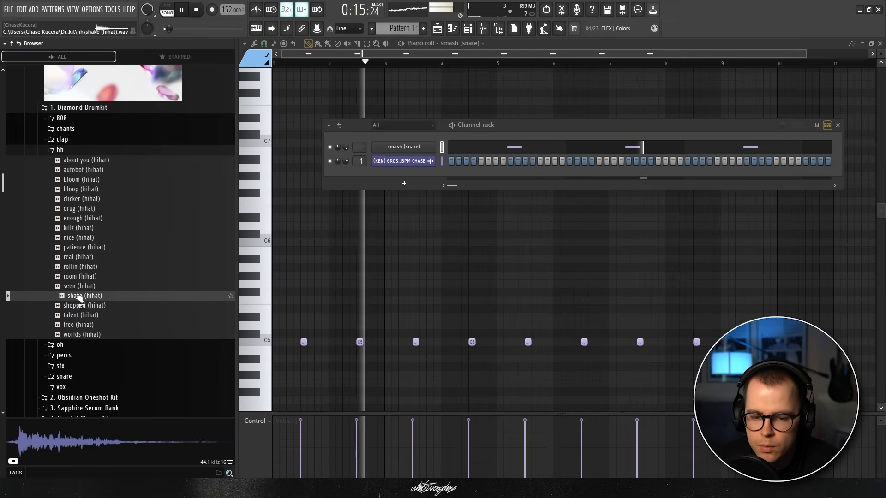
left_click(81, 315)
left_click(78, 325)
left_click(80, 335)
left_click(79, 325)
left_click(82, 335)
Step: Load tree (hihat) as a new channel and fill it with a hit on every second step
left_click_drag(79, 325, 201, 308)
right_click(392, 175)
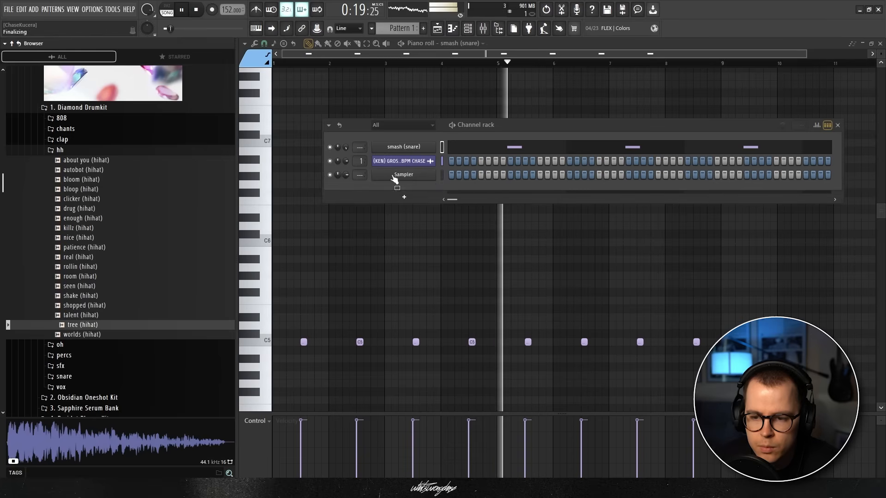
left_click(546, 203)
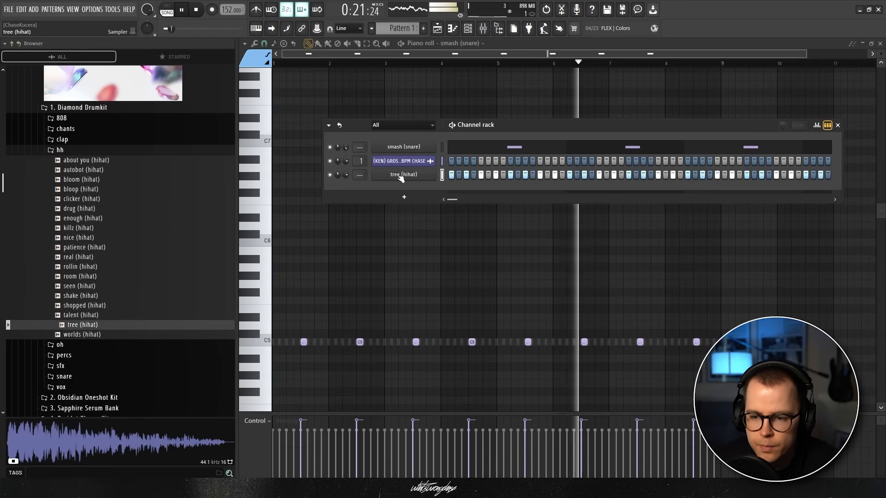
Step: Send the tree (hihat) pattern to the piano roll and lengthen all of its notes
key("g")
right_click(405, 178)
left_click(418, 184)
scroll(313, 330, "up", 3)
key("ctrl+a")
left_click_drag(302, 341, 313, 342)
key("ctrl+d")
Step: Leave gaps at the sixth and eighth hi-hat notes of bar 1 and raise the velocity of all notes
scroll(375, 308, "down", 2)
key("space")
scroll(378, 310, "down", 2)
scroll(322, 264, "up", 3)
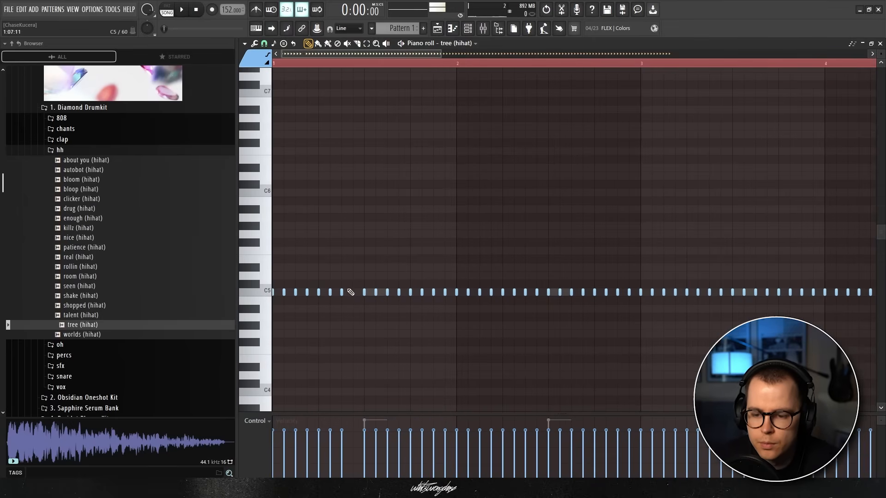
left_click(353, 293)
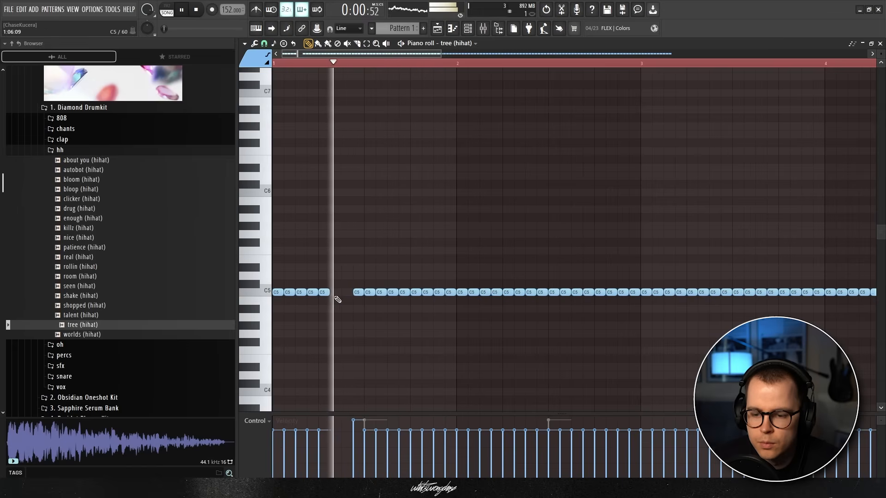
right_click(359, 293)
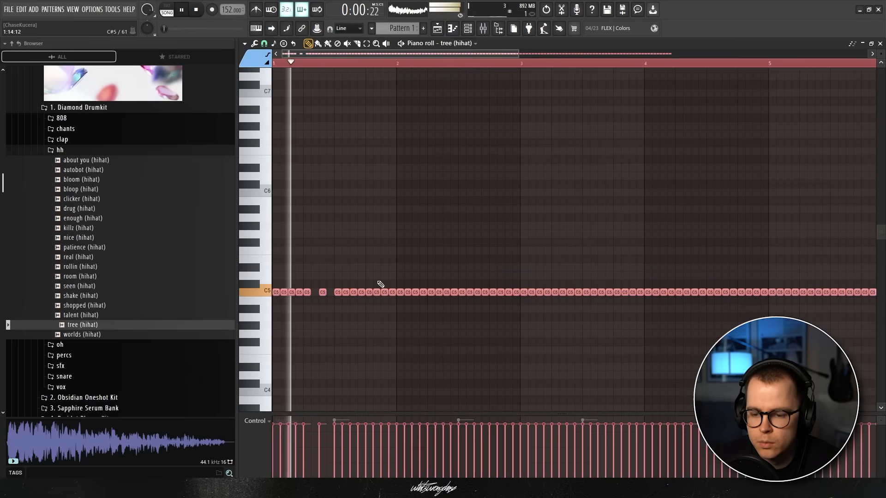
key("ctrl+d")
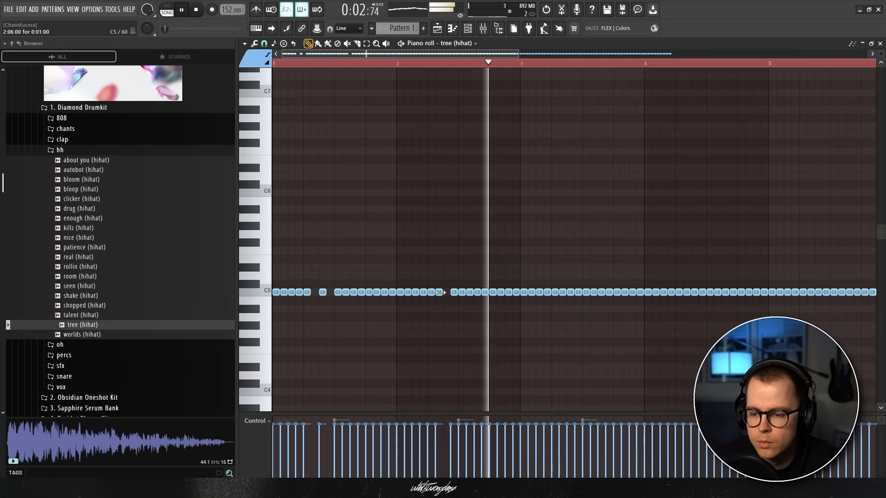
Step: Delete the hi-hat notes after bar 1 and repeat the bar 1 pattern through bar 9
scroll(500, 289, "down", 3)
left_click_drag(404, 291, 734, 293)
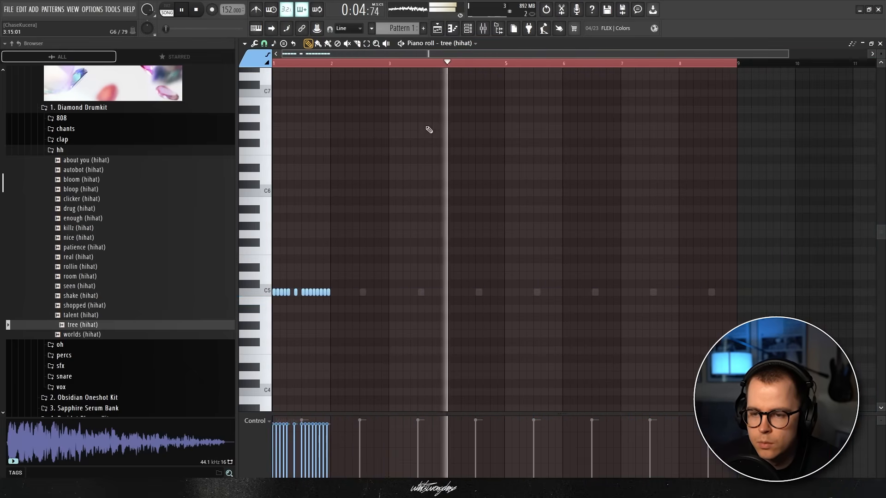
left_click_drag(331, 63, 274, 63)
key("ctrl+b")
key("ctrl+b")
key("ctrl+b")
key("ctrl+b")
key("ctrl+b")
key("ctrl+b")
key("ctrl+b")
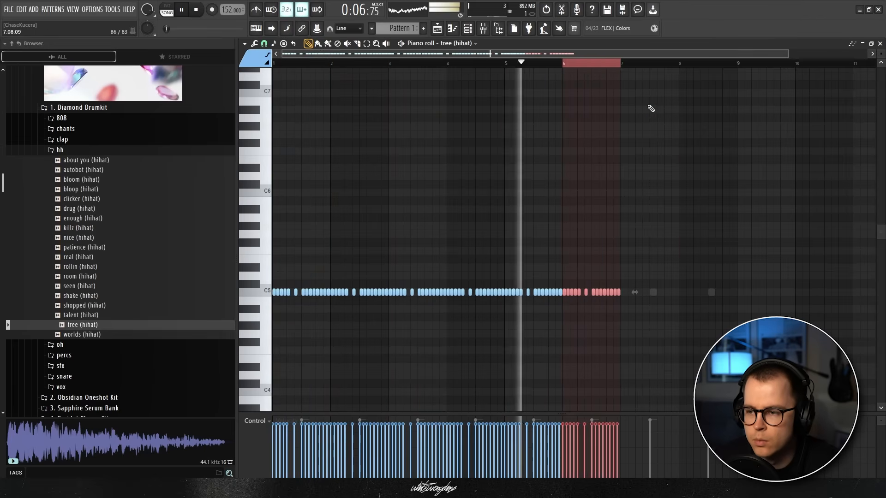
key("ctrl+b")
key("ctrl+d")
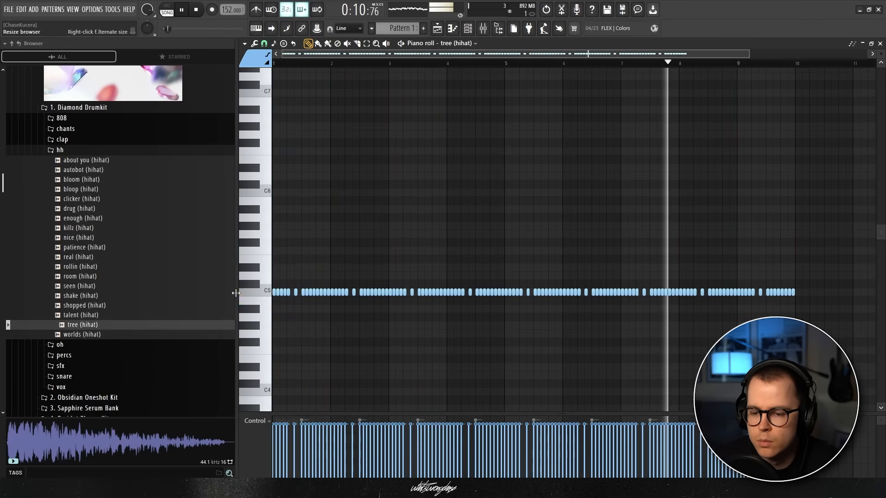
Step: Remove the last three hi-hat notes from bars 2, 4, 6 and 8
scroll(435, 274, "up", 3)
scroll(443, 273, "down", 1)
scroll(443, 273, "up", 1)
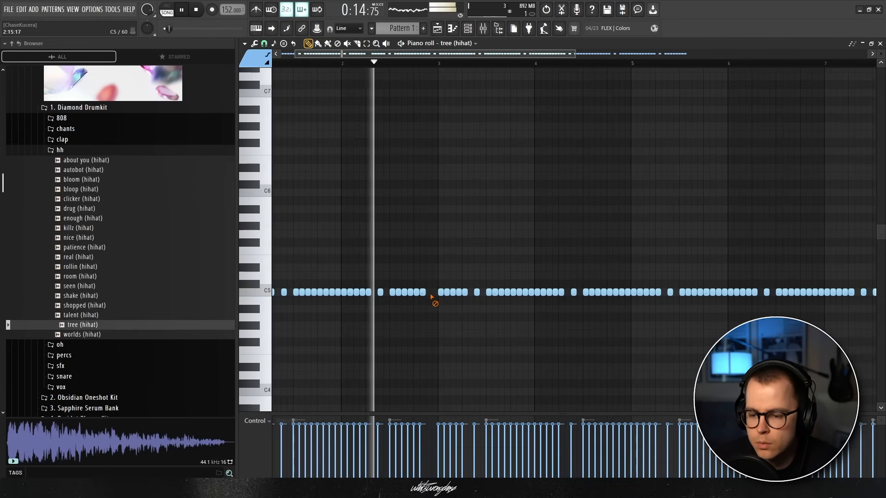
scroll(425, 295, "up", 1)
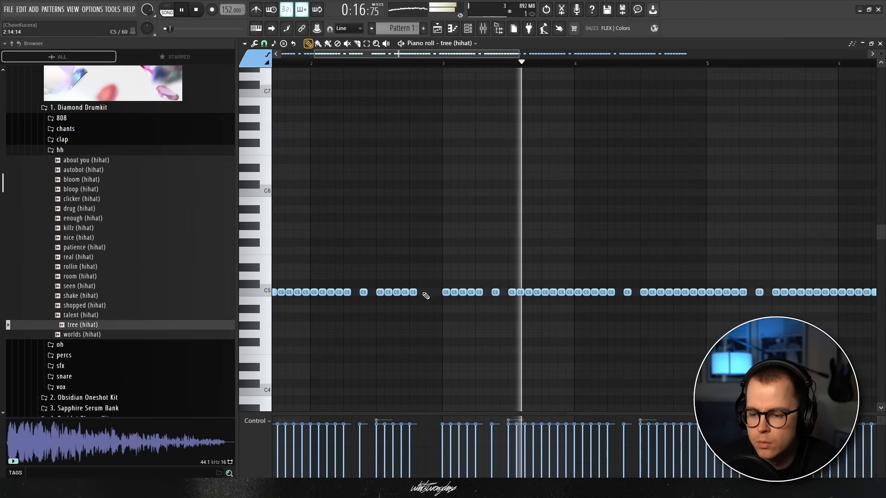
scroll(706, 291, "up", 1)
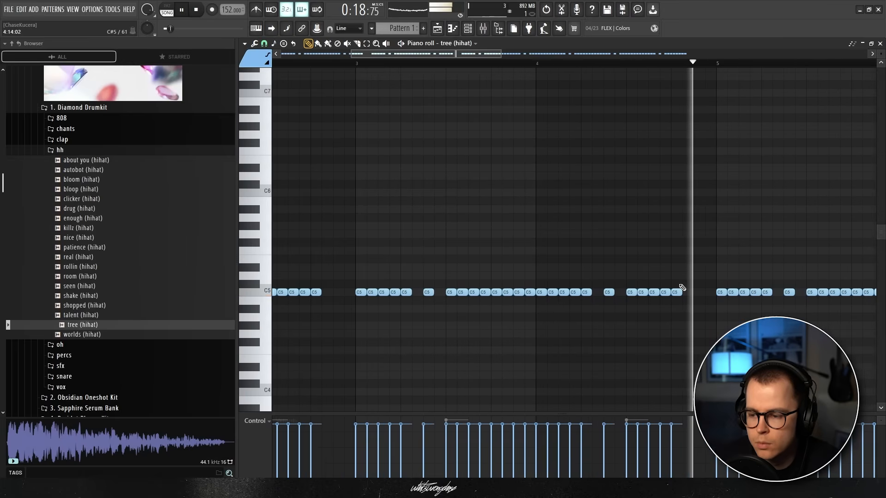
scroll(575, 277, "down", 2)
scroll(709, 289, "up", 2)
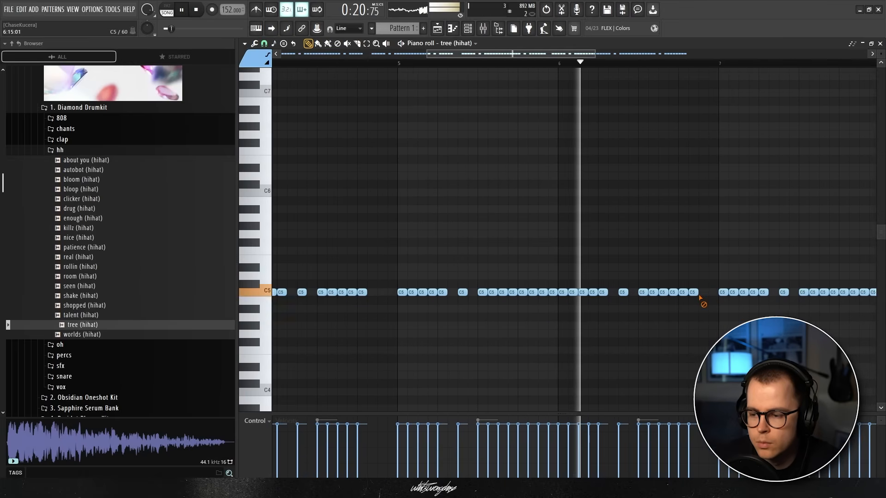
scroll(738, 298, "down", 2)
scroll(746, 303, "up", 1)
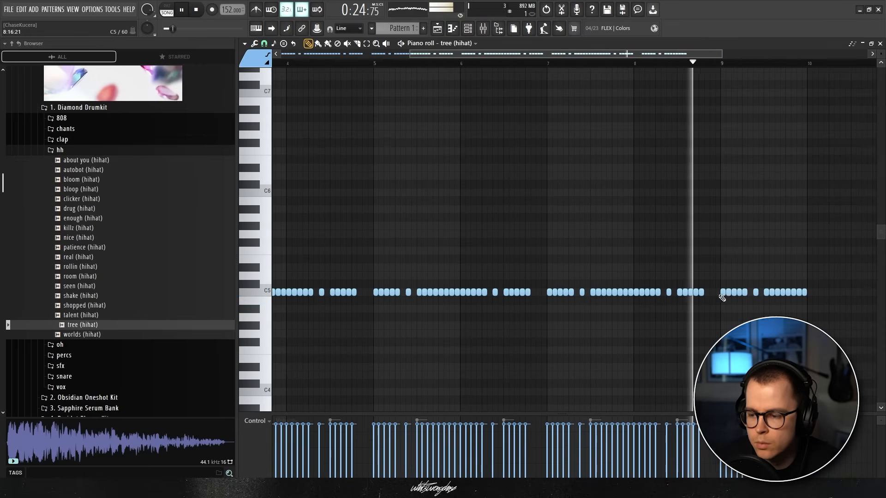
Step: Delete the surplus hi-hat notes in bar 9 so the pattern spans eight bars
scroll(704, 301, "down", 3)
scroll(344, 305, "up", 4)
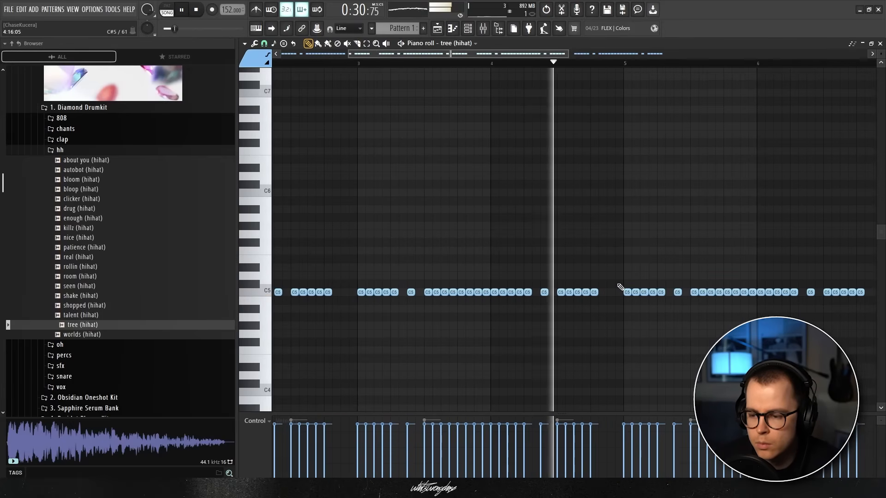
scroll(542, 277, "down", 3)
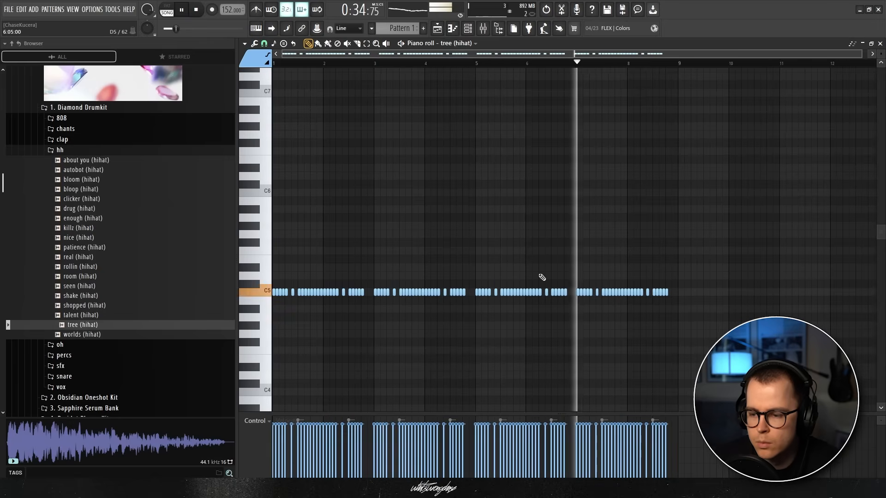
Step: Reopen the channel rack and audition brat (snare) and dm (snare) from the Diamond Drumkit's snare folder
key("F6")
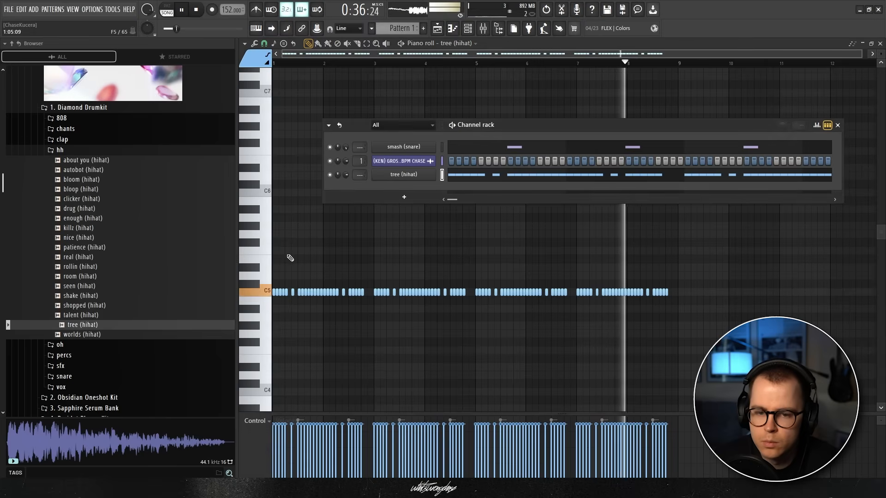
left_click(73, 153)
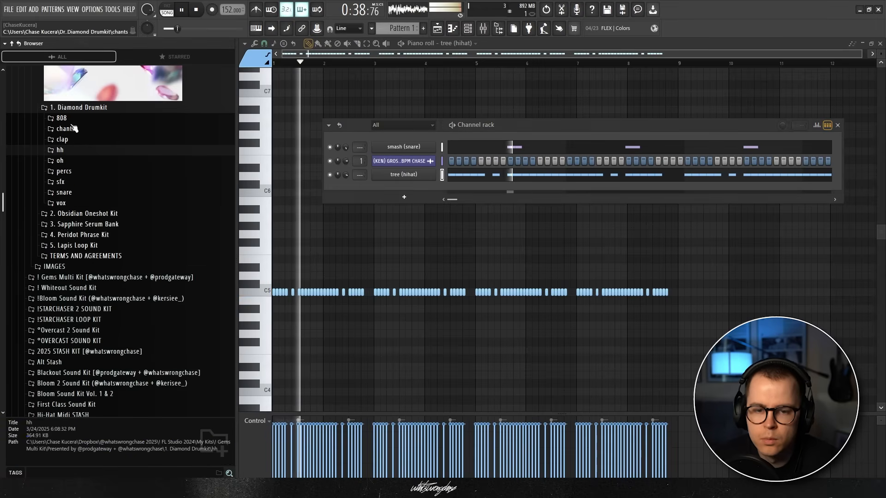
left_click(64, 192)
left_click(82, 223)
left_click(81, 232)
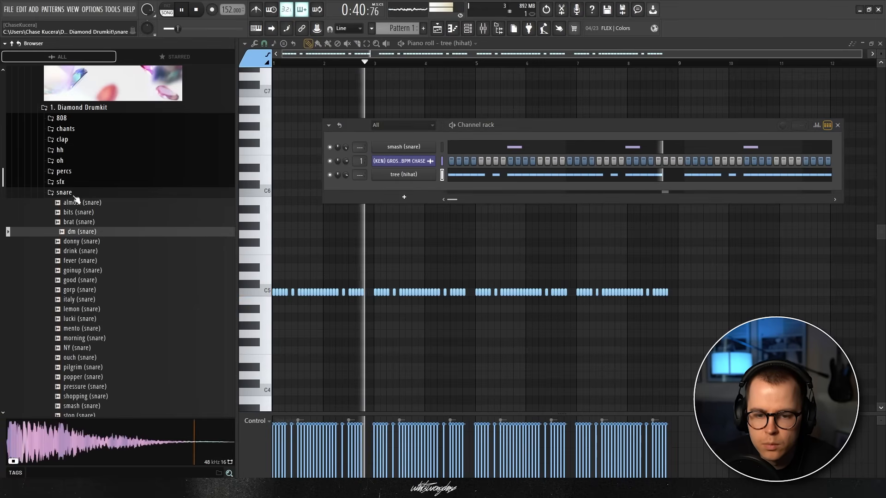
left_click(67, 192)
Step: Audition percussion and open-hat samples from the Diamond Drumkit and add dropped (crash) as a new channel with a hit on the first step
left_click(64, 171)
left_click(74, 201)
left_click(64, 163)
left_click(75, 181)
left_click(77, 191)
left_click(78, 201)
left_click(75, 211)
left_click(73, 202)
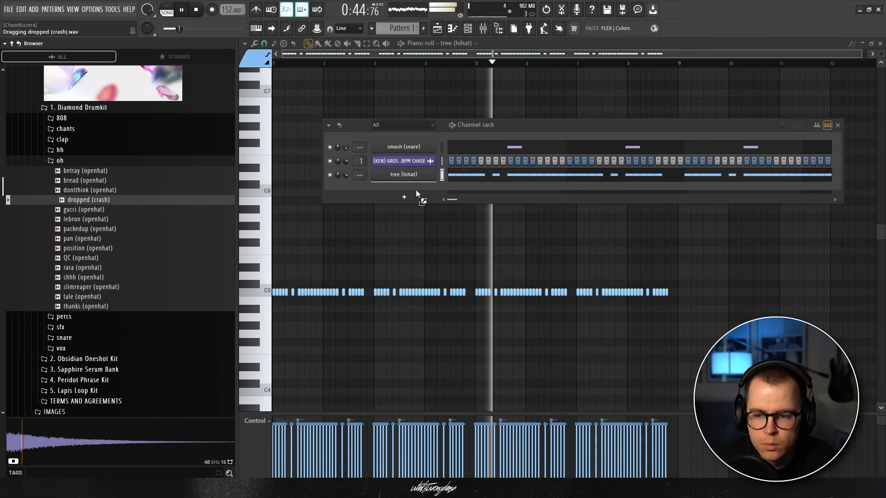
left_click_drag(378, 193, 379, 194)
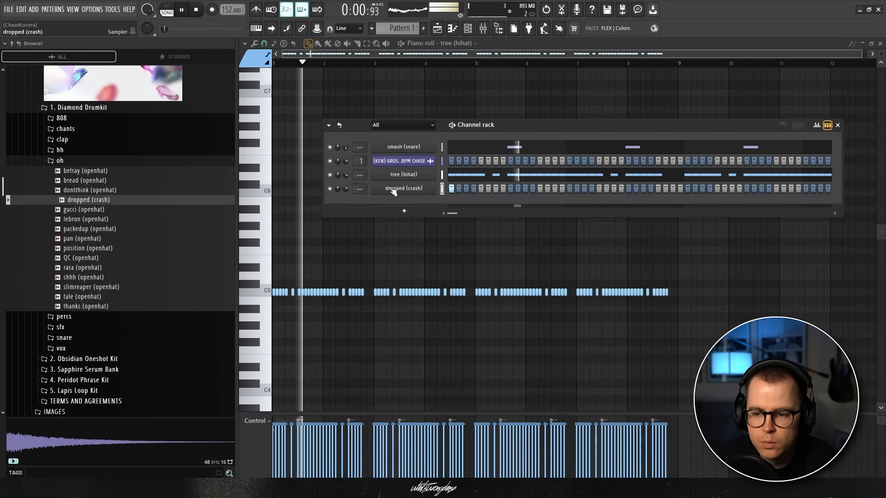
Step: Open the crash channel's piano roll and add C5 notes in the middle of bar 2 and at the start of bar 3
left_click(393, 189)
left_click(351, 292)
left_click(376, 292)
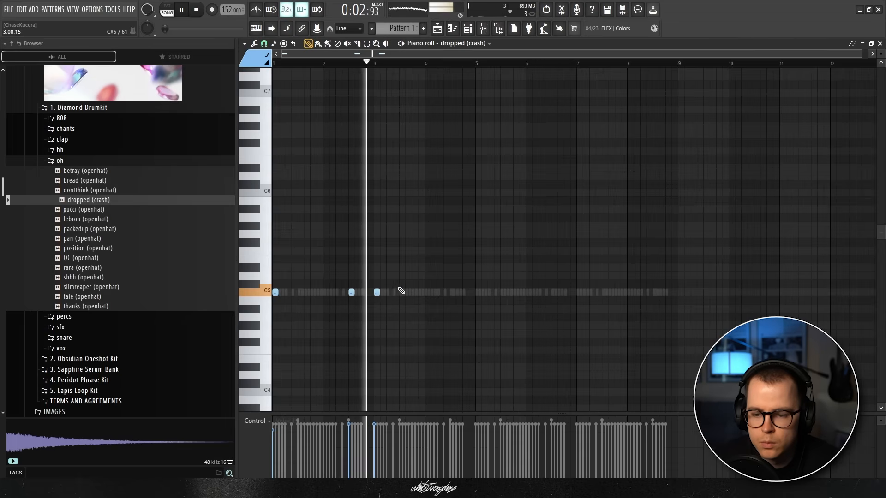
Step: Audition packedup (openhat) and pan (openhat), and replace the crash channel's sample with rara (openhat)
left_click(91, 229)
left_click(86, 239)
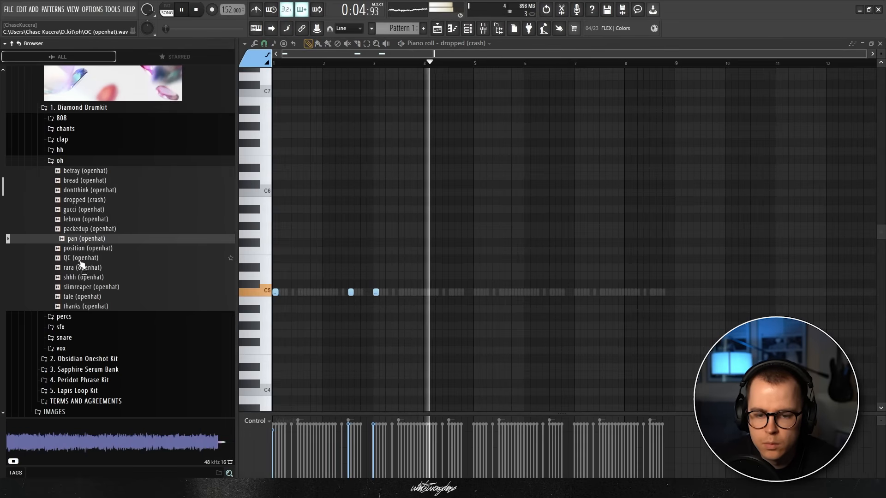
left_click_drag(73, 270, 429, 227)
Step: Place an A#4 open-hat note on beat 4 of bar 1 and remove the notes in bars 2 and 3
scroll(313, 255, "up", 3)
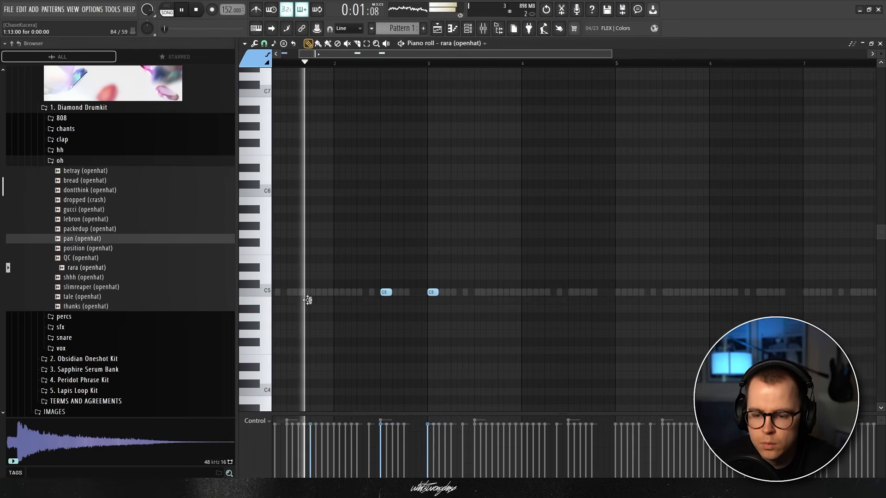
left_click(311, 326)
scroll(392, 307, "down", 2)
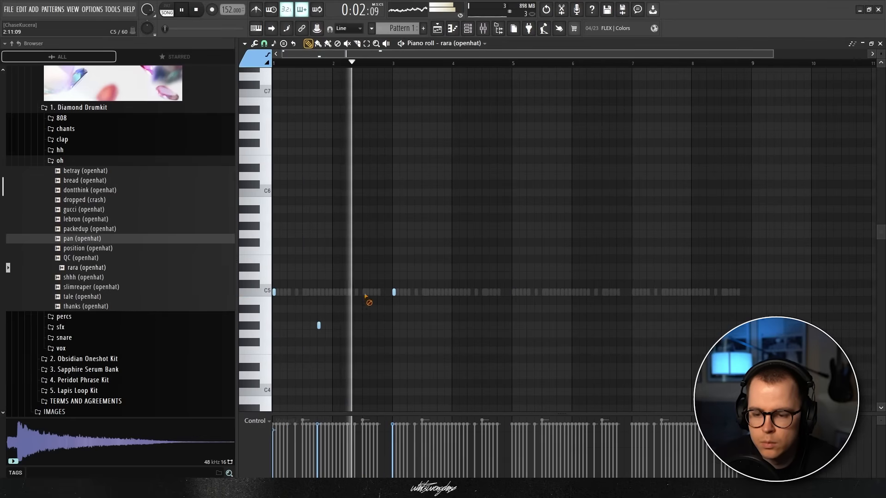
scroll(315, 324, "up", 4)
left_click(322, 308)
right_click(446, 293)
key("space")
key("space")
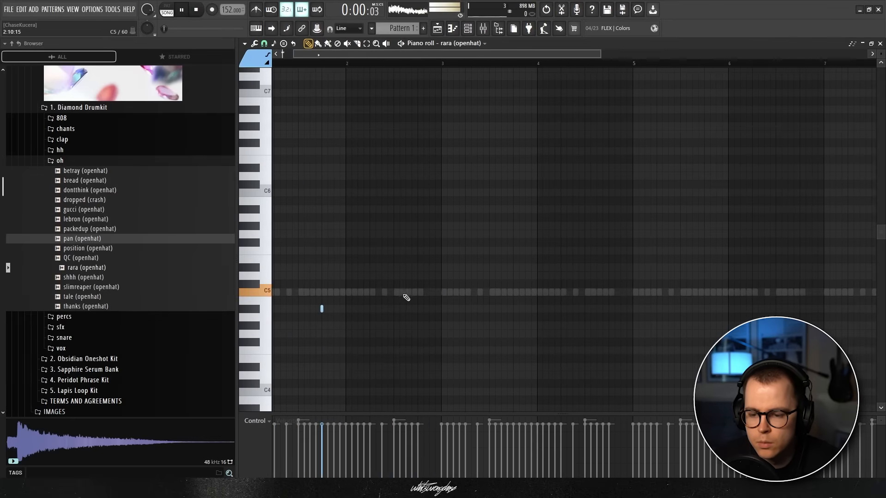
Step: Repeat the two-bar open-hat pattern so it fills bars 1 to 8
scroll(385, 301, "up", 1)
key("ctrl+a")
scroll(388, 300, "down", 1)
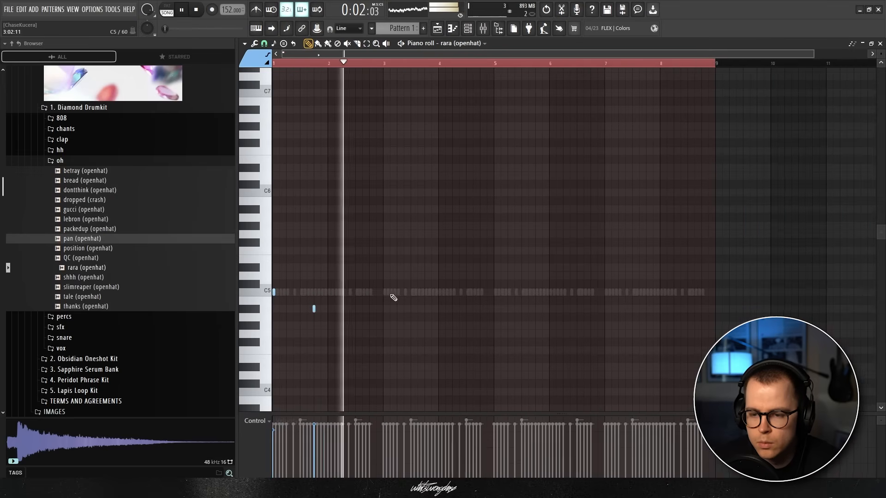
left_click(384, 66, "ctrl")
key("ctrl+b")
key("ctrl+b")
key("ctrl+b")
left_click(649, 73, "ctrl")
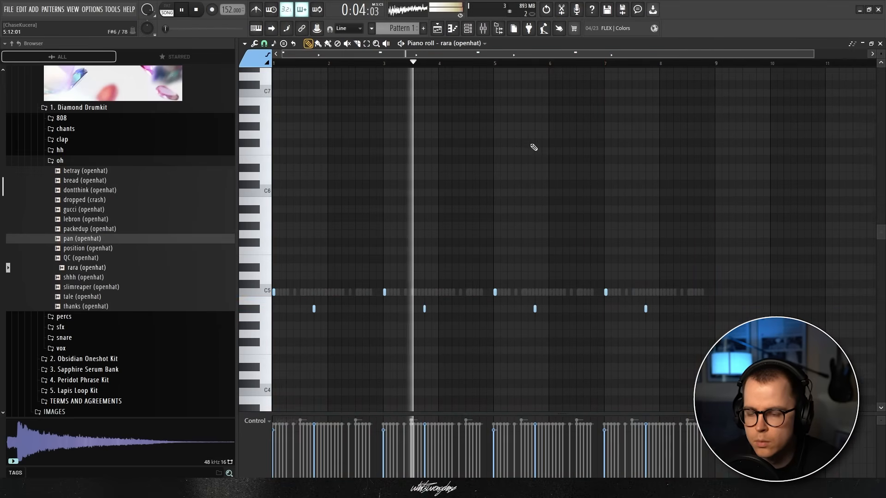
Step: Audition the Diamond Drumkit's chants and add war as a new channel
left_click(60, 160)
left_click(62, 140)
left_click(62, 140)
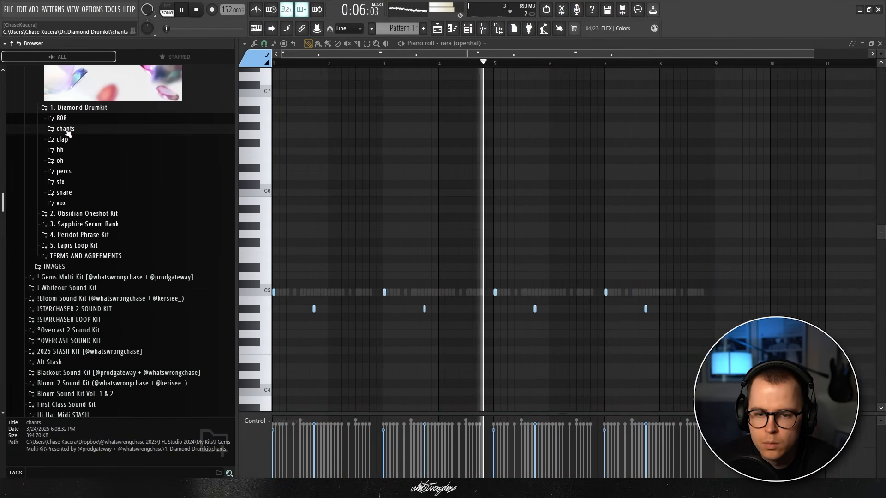
left_click(65, 129)
left_click(79, 149)
left_click(76, 140)
left_click(73, 159)
left_click(72, 169)
left_click(76, 160)
key("F6")
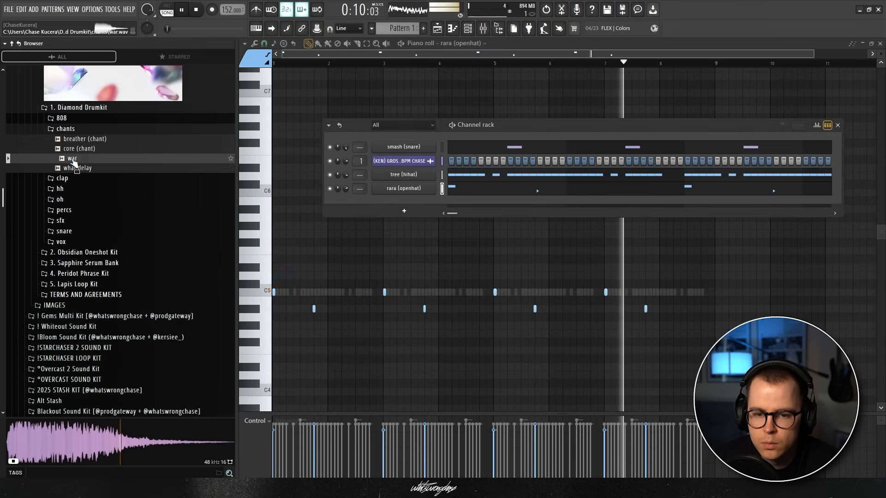
left_click_drag(401, 207, 402, 209)
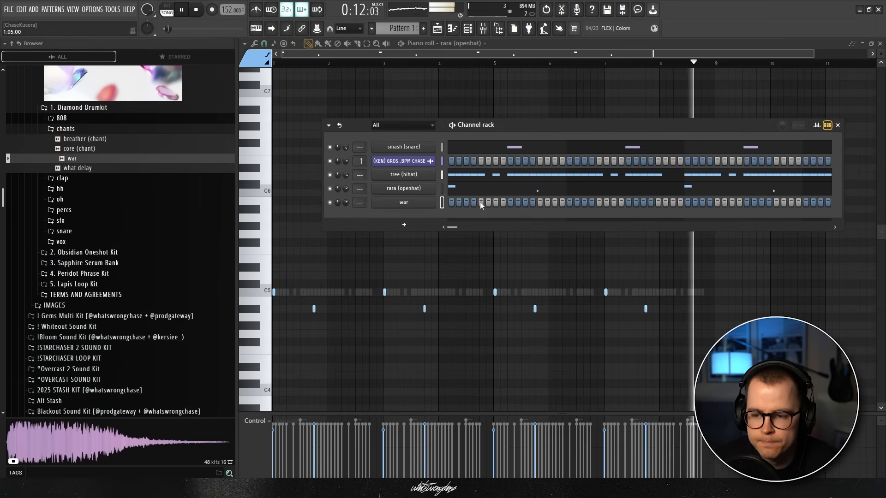
Step: Place a war hit on beat 2 of bar 1 and repeat it in every bar through bar 8
right_click(410, 203)
left_click(442, 203)
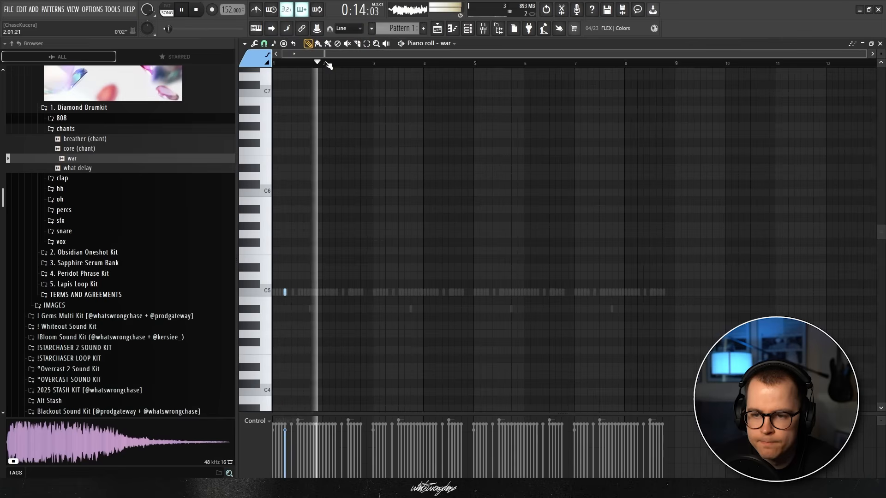
key("ctrl+b")
key("ctrl+b")
key("ctrl+b")
key("ctrl+b")
key("ctrl+b")
key("ctrl+b")
key("ctrl+b")
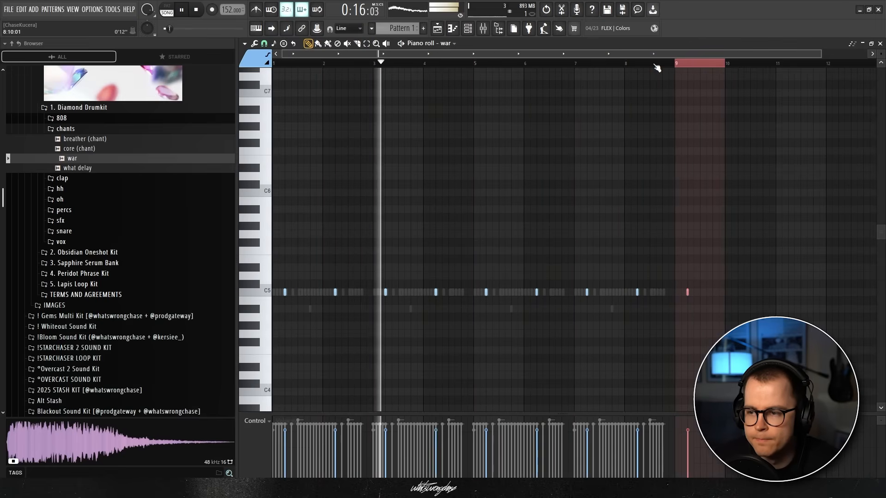
key("ctrl+z")
key("F6")
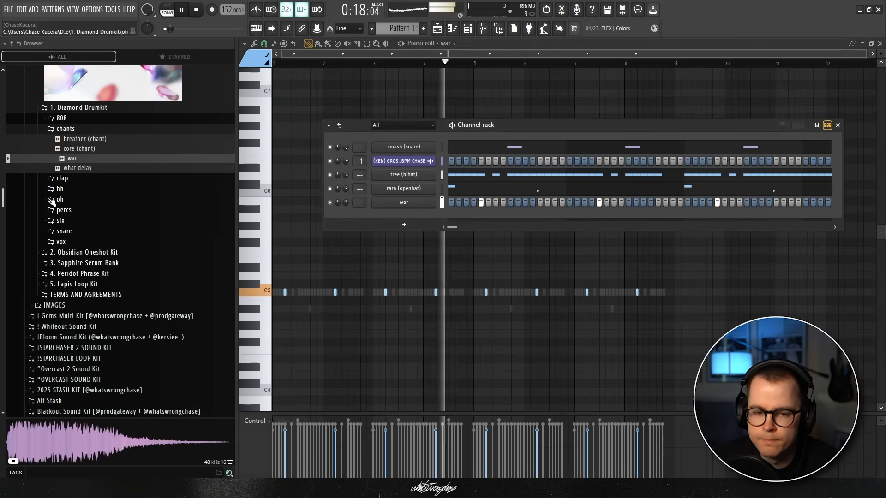
Step: Audition the kit's vox and sfx samples and add drive by (sfx) as a new channel with a hit on the first step
left_click(71, 201)
left_click(69, 200)
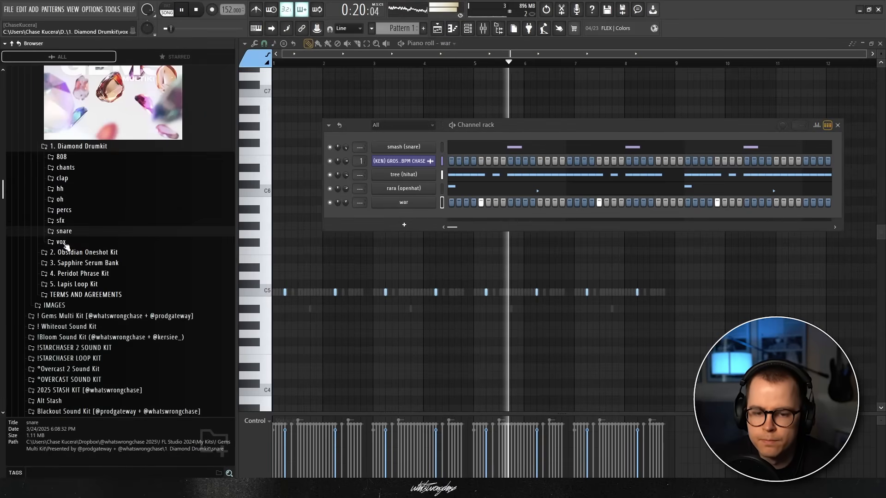
left_click(62, 242)
left_click(77, 261)
left_click(79, 271)
left_click(65, 210)
left_click(67, 212)
left_click(62, 221)
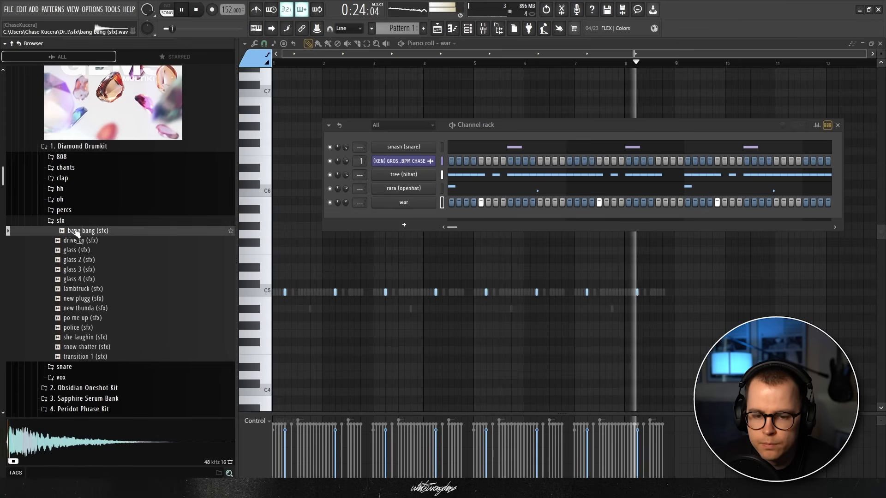
left_click(76, 240)
left_click_drag(378, 214, 379, 216)
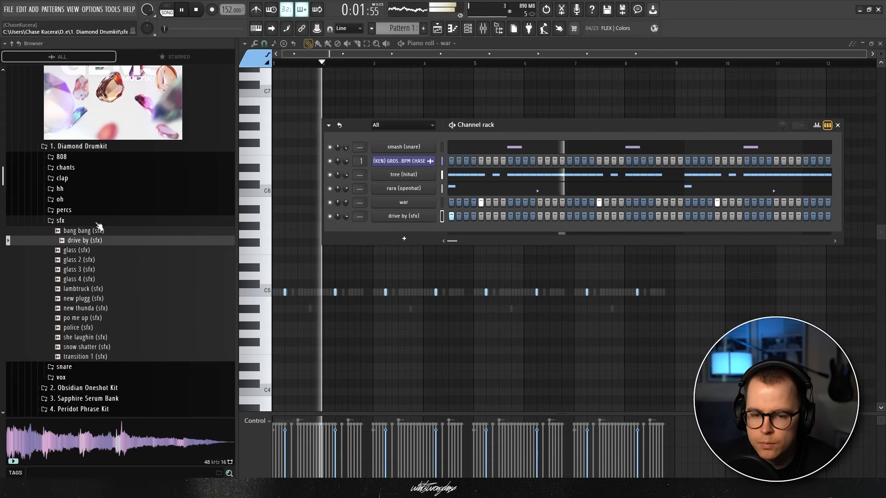
Step: Add packedup (openhat) from the kit's oh folder as a new channel and open its piano roll
left_click(60, 221)
left_click(60, 200)
left_click(80, 268)
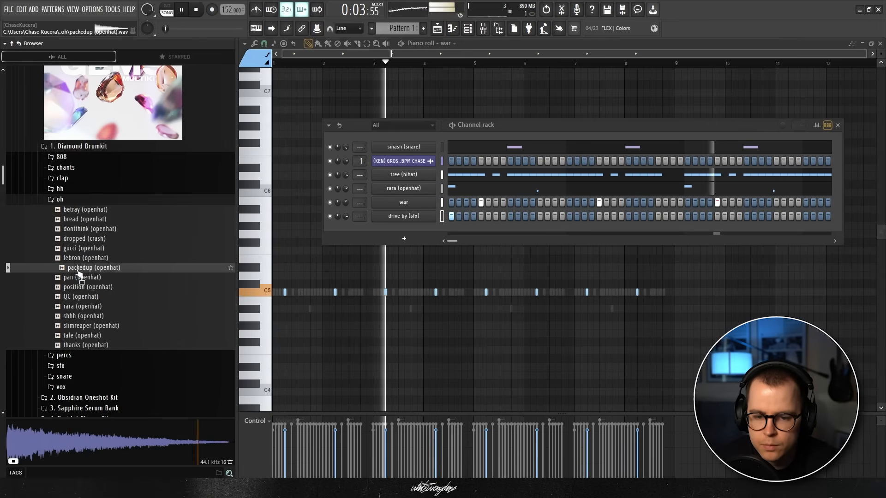
left_click_drag(421, 223, 421, 228)
right_click(421, 229)
left_click(474, 231)
Step: Add packedup notes on beat 4 of bar 2 and beat 2 of bar 4, and duplicate the four-bar pattern into bars 5 to 8
key("space")
key("space")
scroll(329, 299, "up", 3)
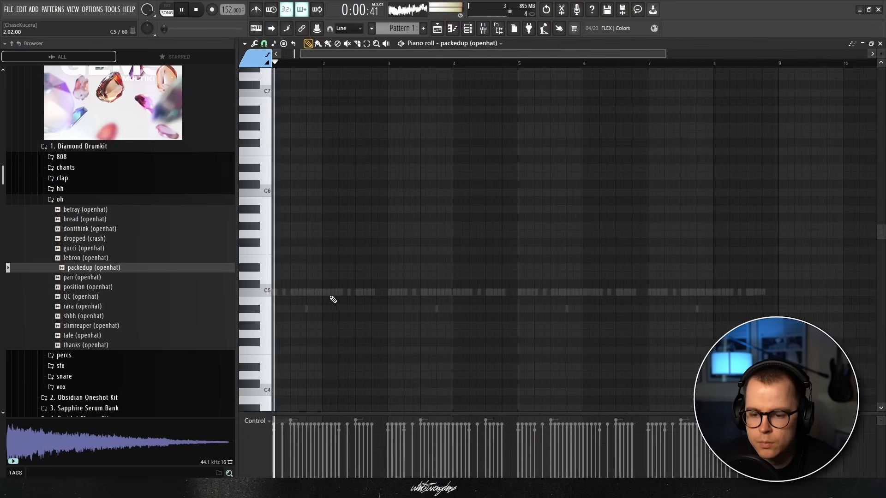
left_click(381, 293)
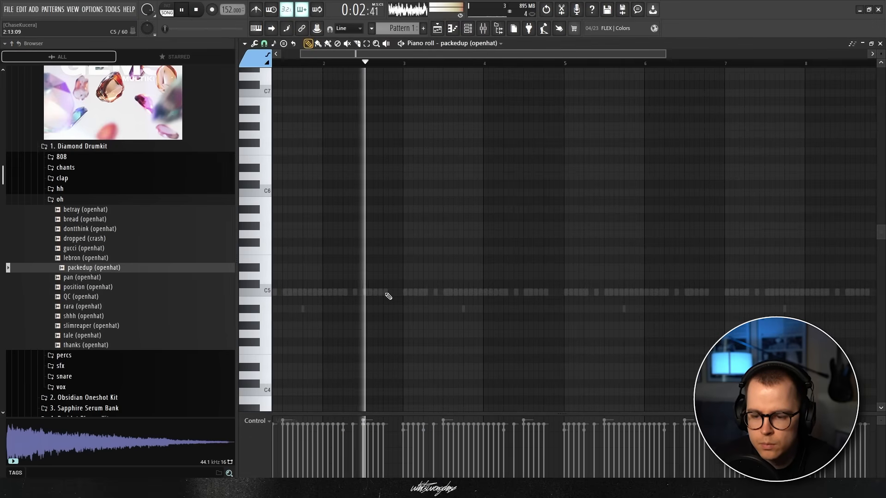
scroll(392, 295, "down", 2)
scroll(395, 298, "down", 1)
left_click(446, 292)
key("ctrl+a")
key("ctrl+b")
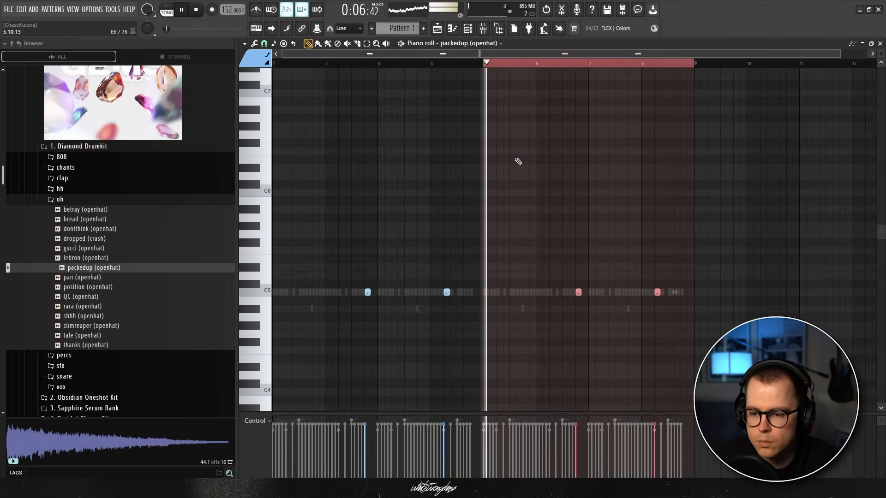
Step: Shift the packedup notes in bars 4 and 8 to beat 4
left_click_drag(447, 292, 472, 292)
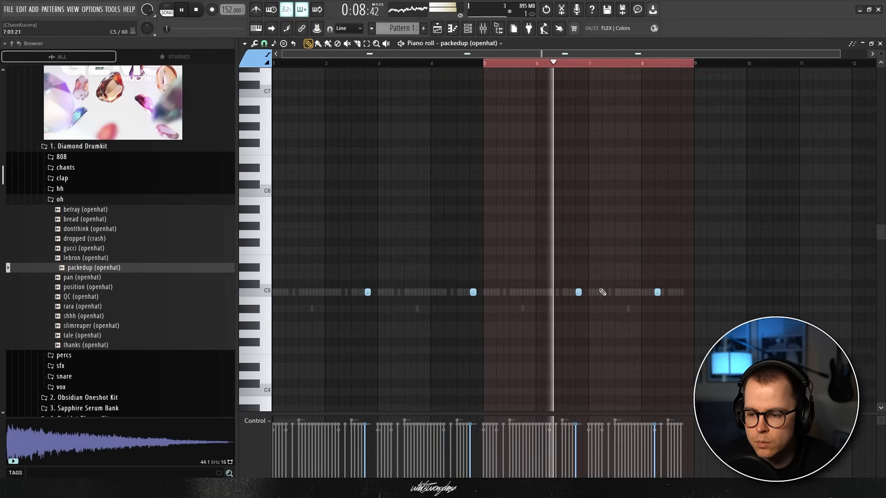
scroll(599, 291, "down", 1)
right_click(641, 293)
left_click(665, 293)
right_click(554, 61)
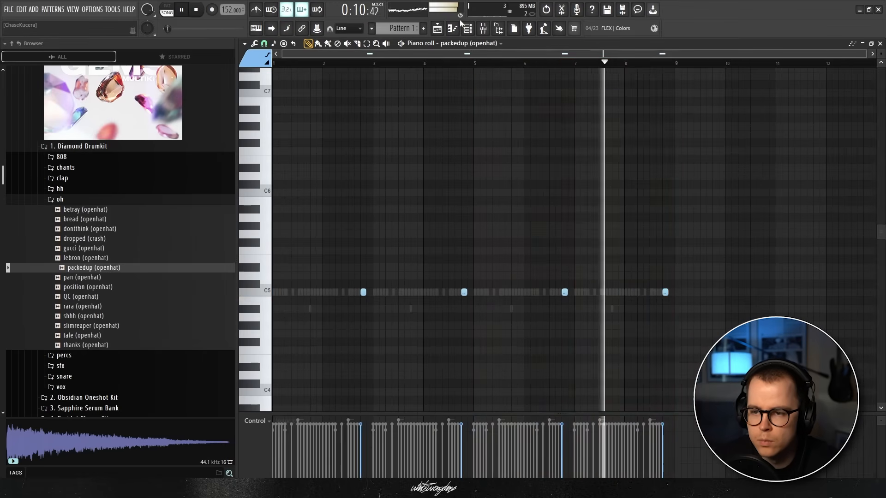
Step: Reopen the channel rack and audition puzzle (808), rara (808) and reset (808) from the Diamond Drumkit's 808 folder
left_click(467, 28)
left_click(60, 199)
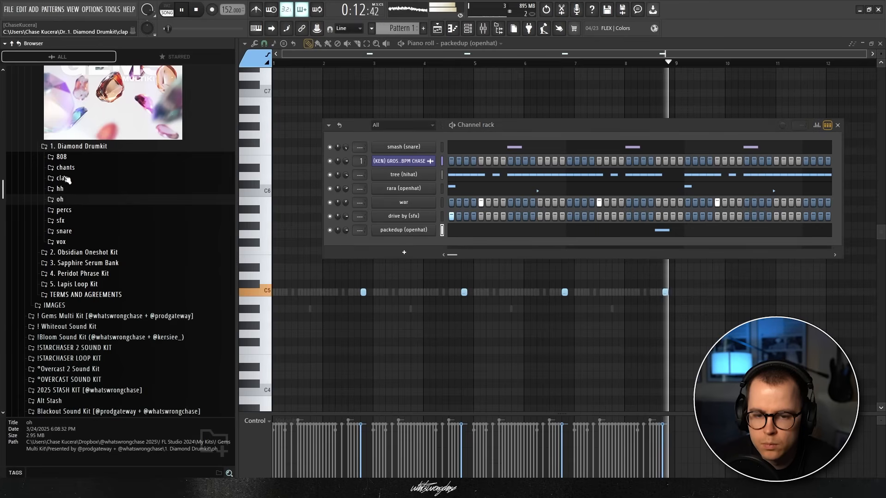
left_click(64, 179)
left_click(69, 180)
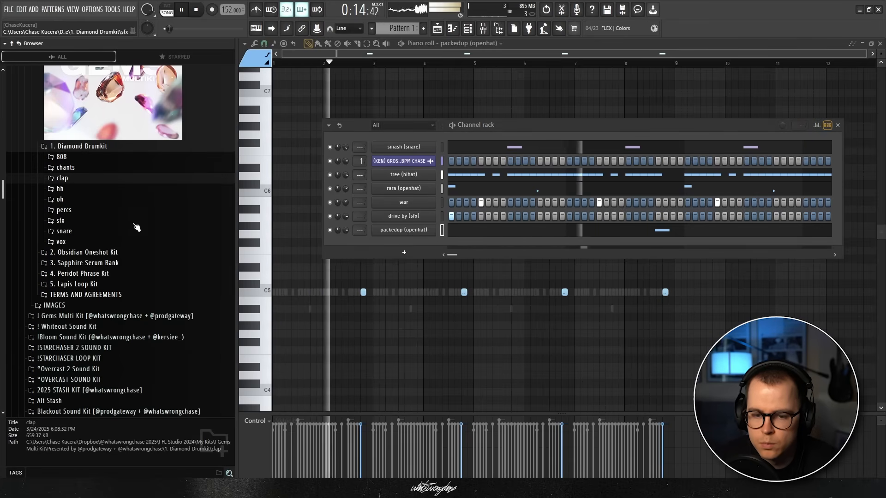
left_click(62, 158)
scroll(87, 173, "down", 3)
left_click(83, 226)
key("space")
left_click(75, 236)
left_click(74, 245)
Step: Add rara (808) as a new channel and open its piano roll
left_click_drag(77, 236, 404, 243)
right_click(408, 243)
left_click(466, 243)
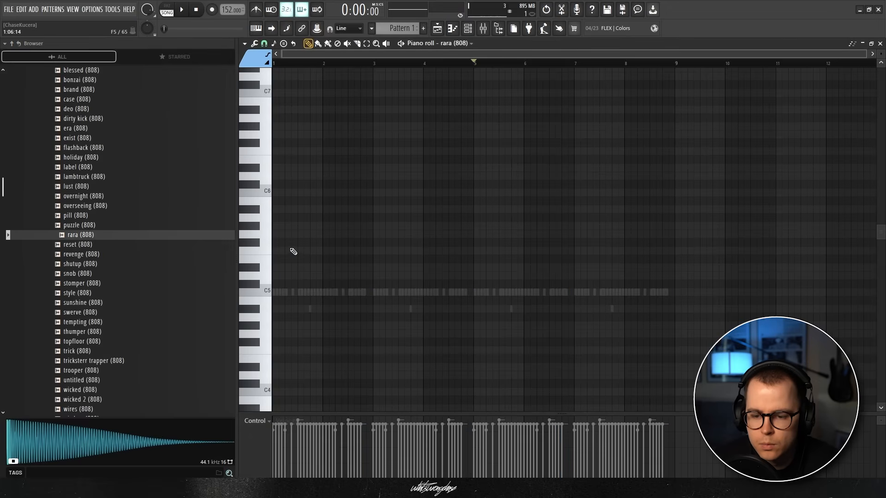
Step: Draw a one-bar D5 808 note at bar 1 and repeat it at bars 3, 5 and 7
scroll(296, 254, "down", 1)
key("space")
left_click(276, 251)
left_click_drag(340, 252, 323, 255)
key("ctrl+a")
key("ctrl+b")
key("ctrl+b")
key("ctrl+b")
key("ctrl+d")
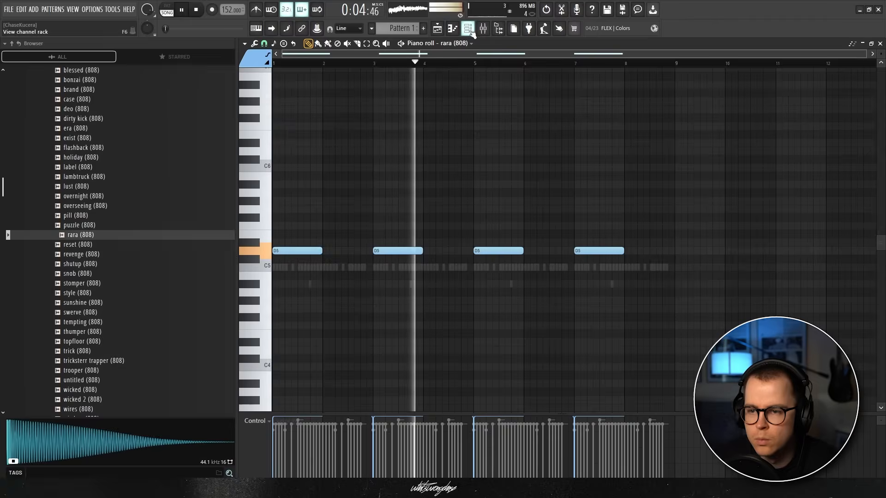
Step: Enable the rara (808) volume envelope with zero attack and a hold time of 100%
left_click(468, 28)
left_click(400, 244)
left_click(332, 164)
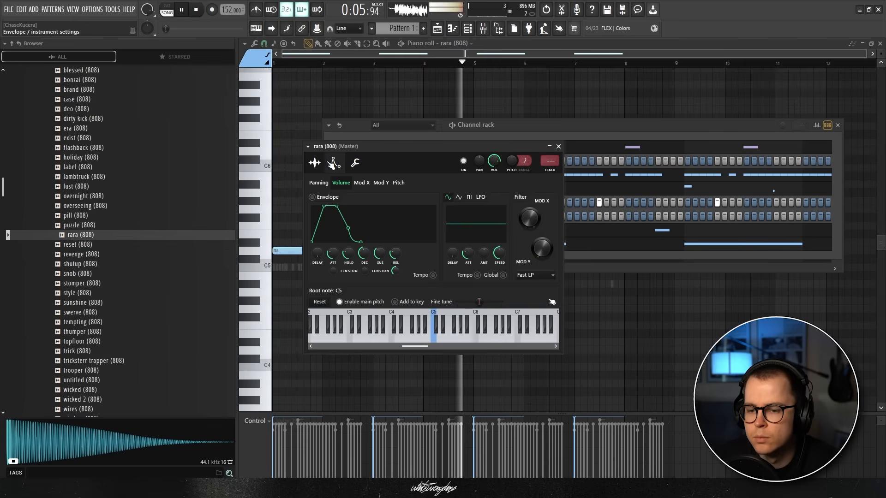
right_click(332, 270)
left_click(343, 274)
left_click_drag(349, 257, 349, 254)
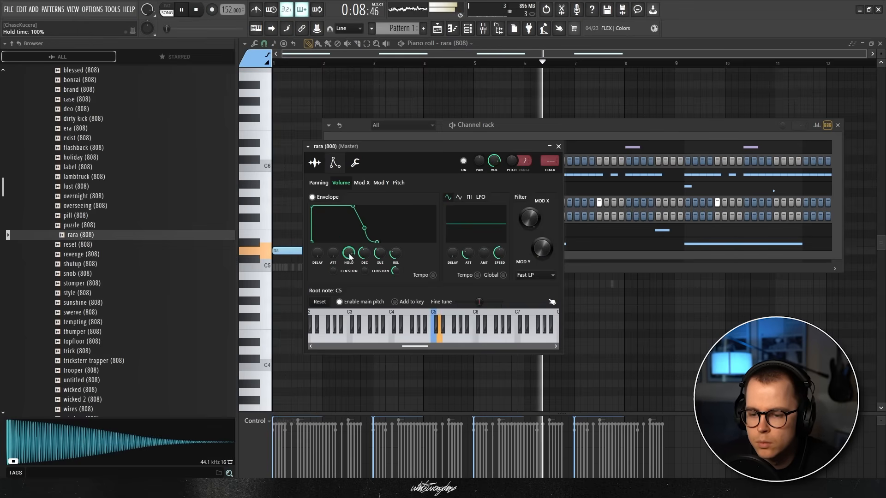
left_click(560, 147)
Step: Slice the first 808 note into three parts and extend the last part to the end of bar 2
left_click(463, 244)
left_click(463, 245)
scroll(286, 244, "up", 7)
key("c")
left_click_drag(299, 228, 434, 253)
scroll(304, 245, "down", 1)
scroll(342, 235, "down", 1)
key("p")
key("c")
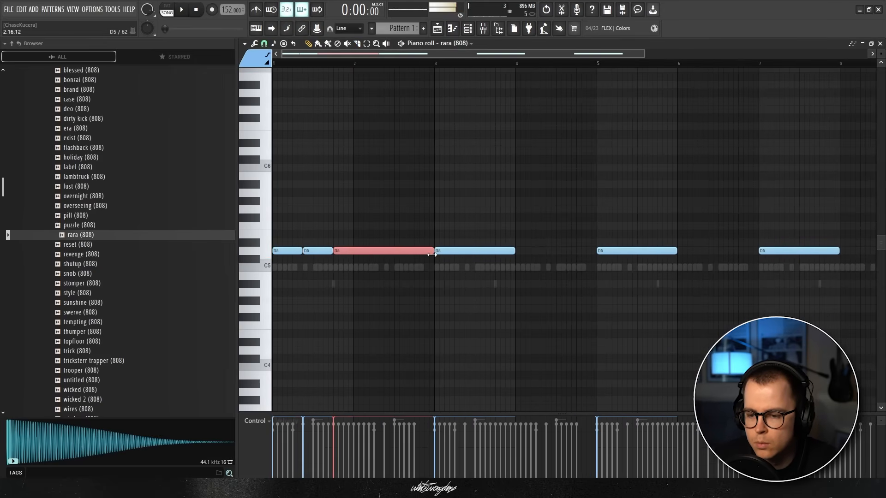
Step: Delete the 808 notes from bar 3 onward and repeat the two-bar 808 pattern through bar 8
right_click(460, 251)
scroll(460, 249, "down", 1)
right_click(514, 250)
right_click(621, 251)
key("ctrl+a")
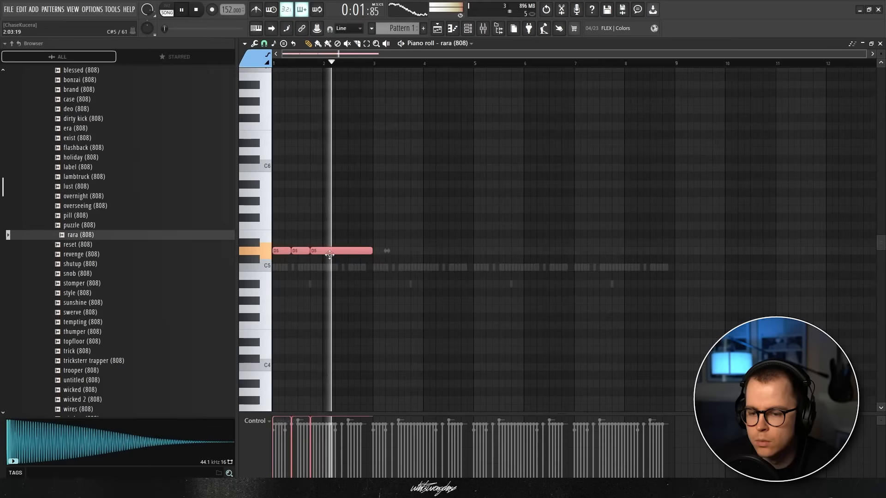
key("ctrl+b")
scroll(421, 240, "up", 1)
scroll(421, 239, "down", 1)
left_click_drag(450, 271, 495, 252)
left_click(474, 242, "ctrl")
scroll(475, 243, "up", 1)
scroll(475, 243, "down", 1)
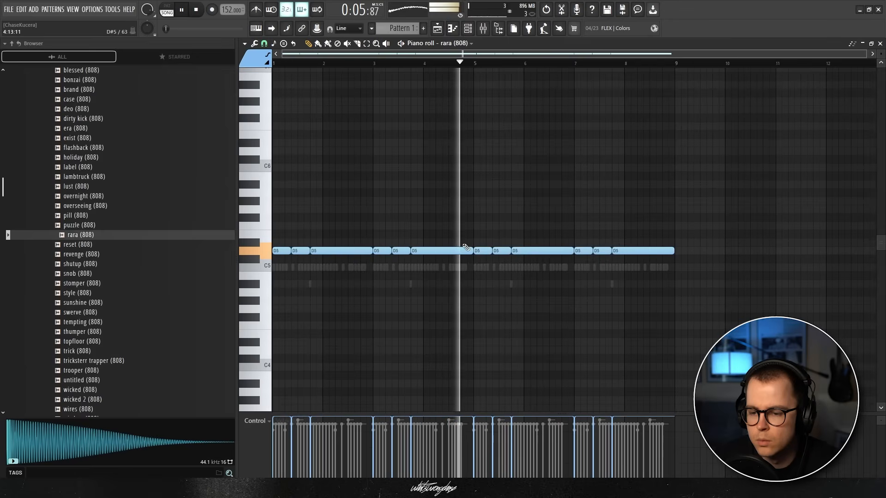
Step: Slice the long 808 notes at beat 2 of bars 2, 4, 6 and 8
left_click_drag(437, 244, 439, 266)
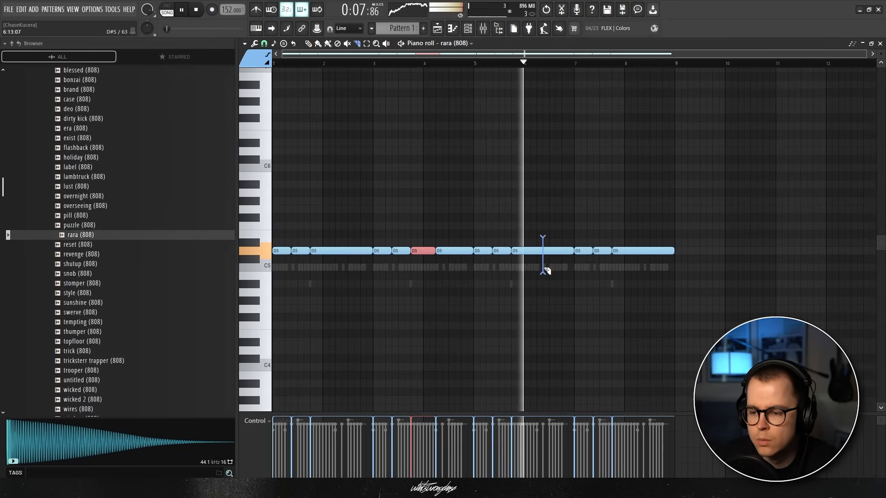
left_click_drag(544, 270, 549, 267)
left_click_drag(637, 243, 640, 267)
left_click_drag(335, 238, 336, 268)
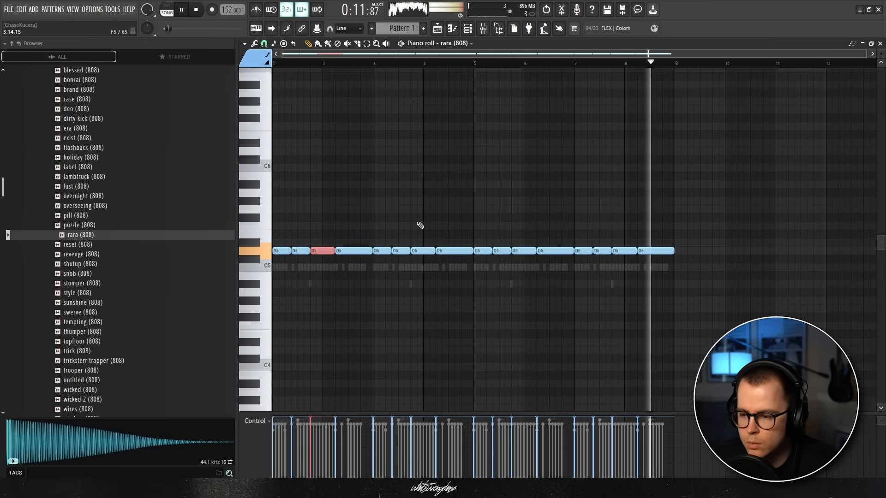
Step: Show the channel rack and switch the sample browser from the Diamond Drumkit's 808 folder to its snare folder
left_click(468, 28)
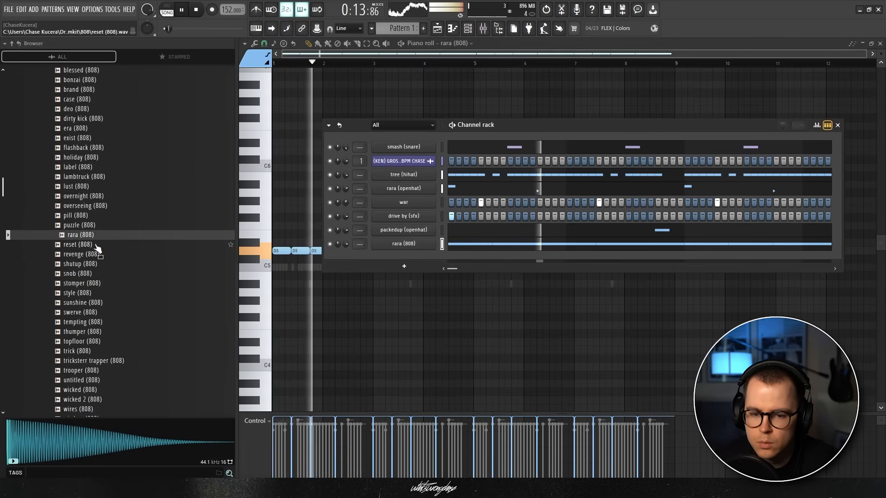
scroll(96, 246, "up", 8)
left_click(79, 273)
scroll(90, 251, "down", 6)
left_click(66, 174)
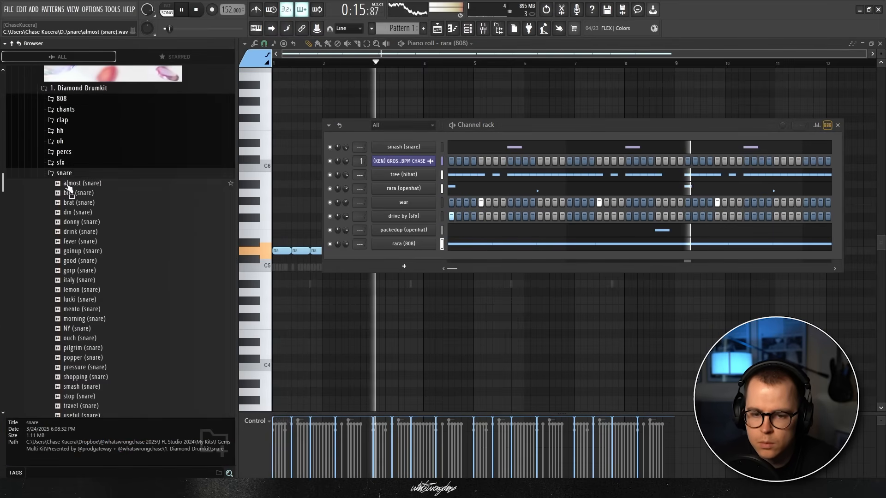
Step: Audition samples in the snare folder and add warp (snare) as a new channel below rara (808)
scroll(66, 184, "down", 5)
left_click(80, 165)
left_click(77, 183)
left_click(74, 192)
scroll(82, 204, "up", 1)
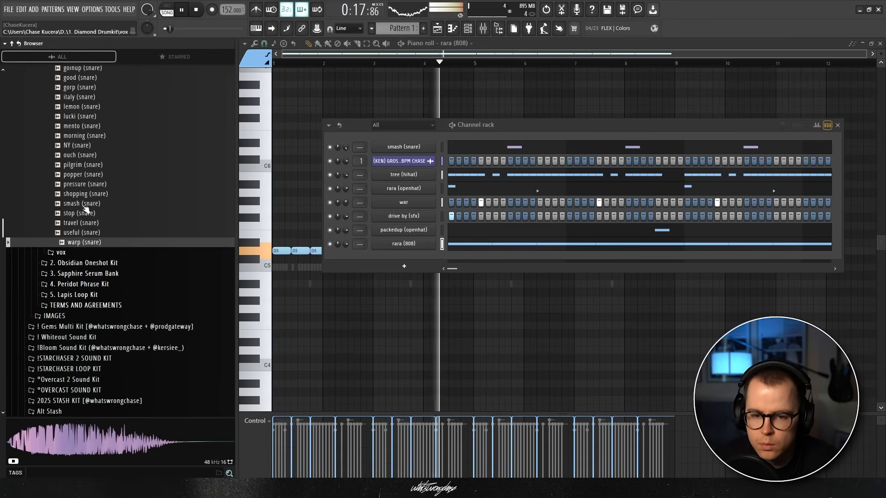
scroll(86, 208, "up", 1)
left_click_drag(74, 251, 74, 257)
left_click_drag(393, 256, 403, 256)
Step: Place a warp (snare) note on C5 at the end of bar 6, just before bar 7
right_click(432, 256)
left_click(461, 257)
scroll(544, 253, "up", 3)
left_click(600, 252)
right_click(601, 251)
left_click(608, 250)
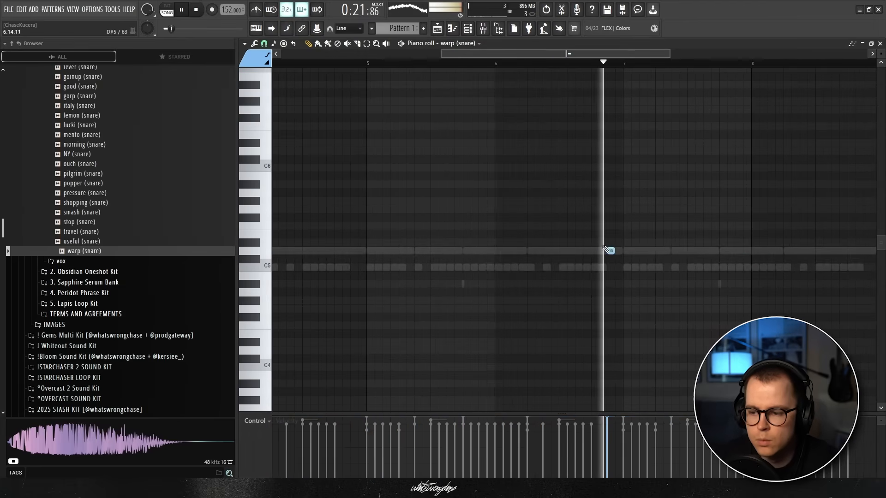
scroll(605, 249, "down", 3)
right_click(586, 252)
mouse_move(587, 267)
left_mouse_down()
mouse_move(650, 268)
mouse_move(593, 267)
left_mouse_up()
scroll(646, 276, "up", 3)
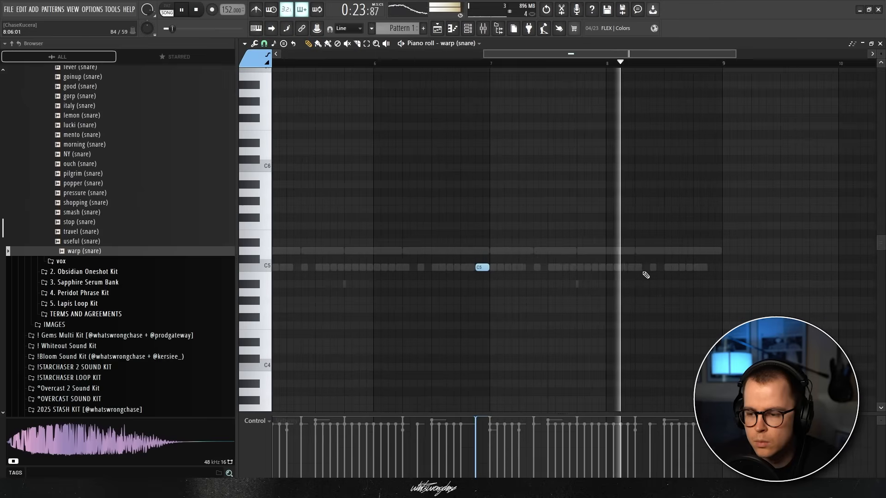
Step: Build a warp (snare) fill on C5 in bar 8 with notes on steps 1, 3, 5, 6, 7, 11 and 13
left_click(609, 269)
scroll(637, 274, "up", 1)
key("shift+d")
left_click(625, 270)
key("shift+d")
left_click(480, 68)
scroll(637, 270, "up", 1)
left_click(637, 268)
scroll(641, 268, "up", 1)
left_click(646, 267)
left_click(657, 268)
scroll(645, 266, "down", 1)
scroll(699, 269, "up", 4)
scroll(650, 271, "down", 3)
left_click(651, 269)
key("space")
left_click(674, 268)
Step: Chop the fill's step-13 note into shorter hits and add a half-step-long C5 hit on step 15 of bar 8
scroll(674, 268, "up", 3)
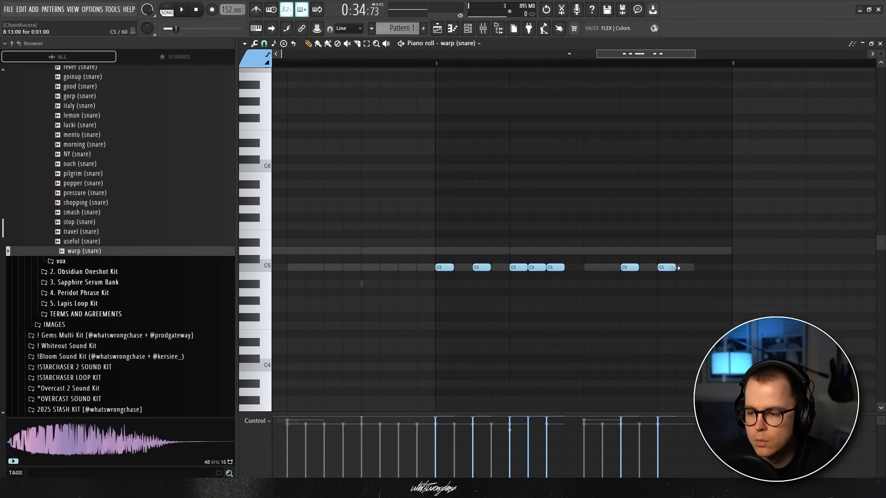
key("alt+u")
key("Return")
key("space")
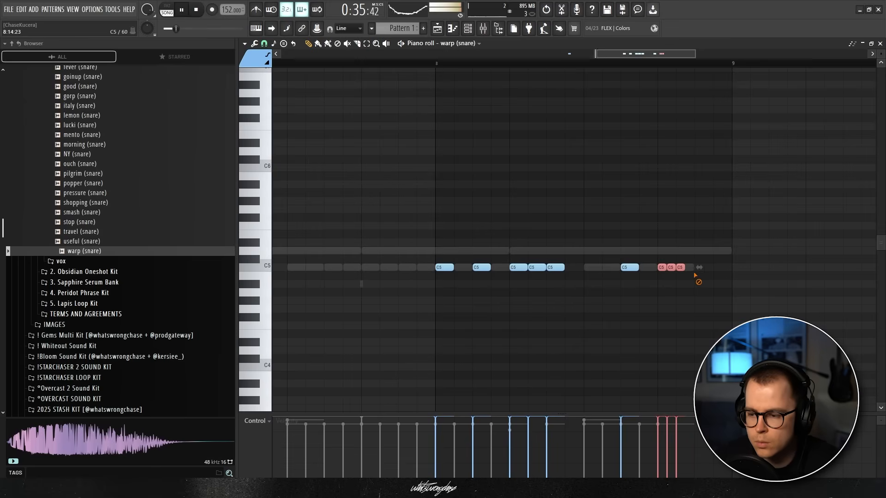
left_click(698, 267)
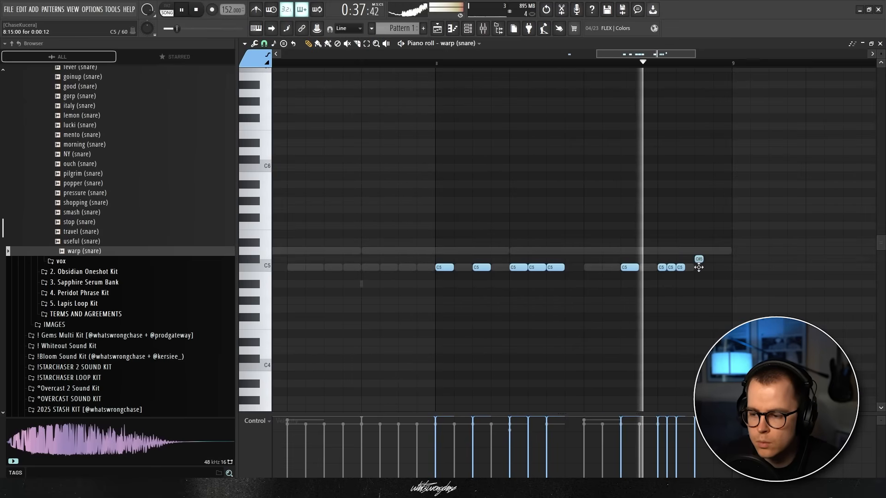
scroll(706, 259, "down", 1)
scroll(703, 256, "down", 4)
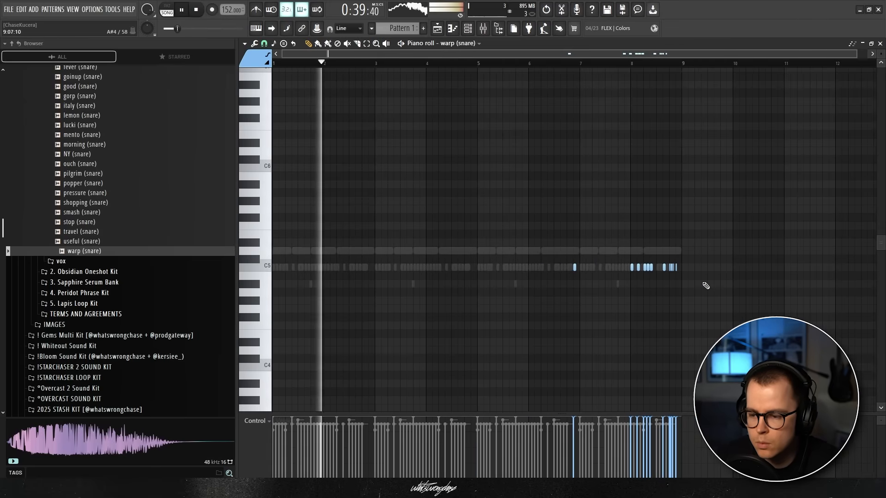
Step: Add a warp (snare) note on C5 at the end of bar 2, just before bar 3
key("ctrl+a")
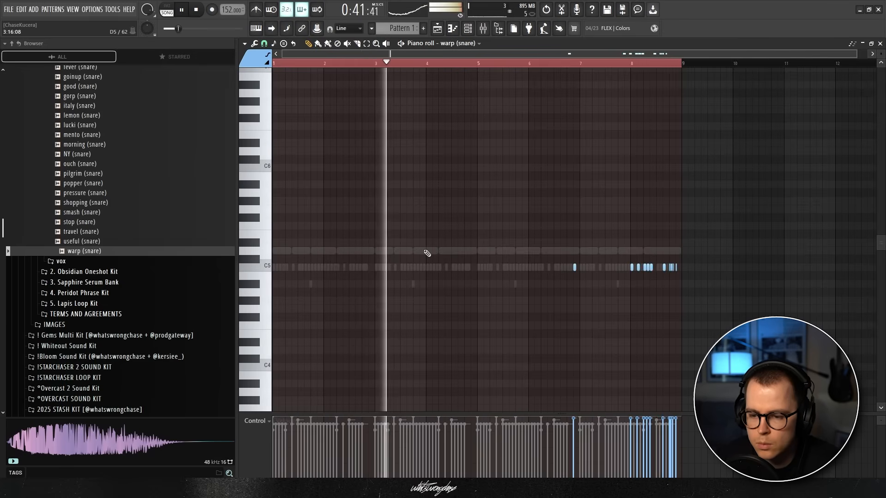
left_click(440, 251)
left_click_drag(442, 251, 375, 267)
scroll(441, 256, "up", 3)
scroll(444, 254, "down", 3)
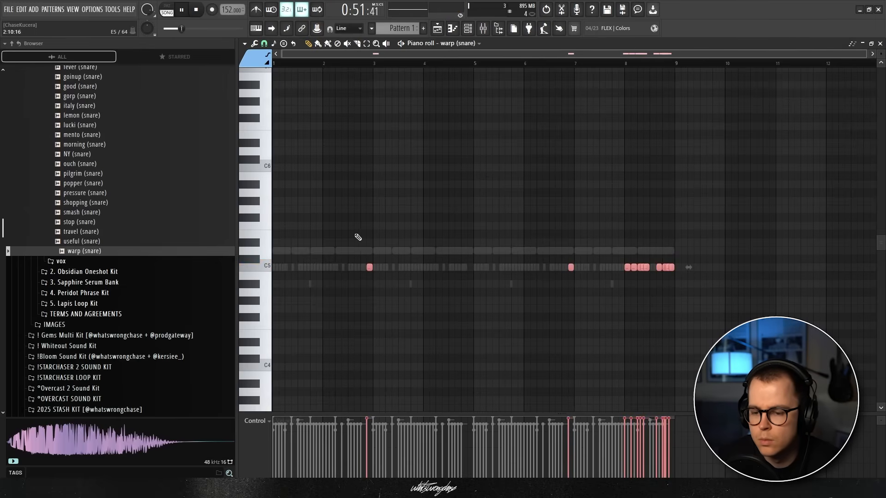
key("ctrl+a")
key("space")
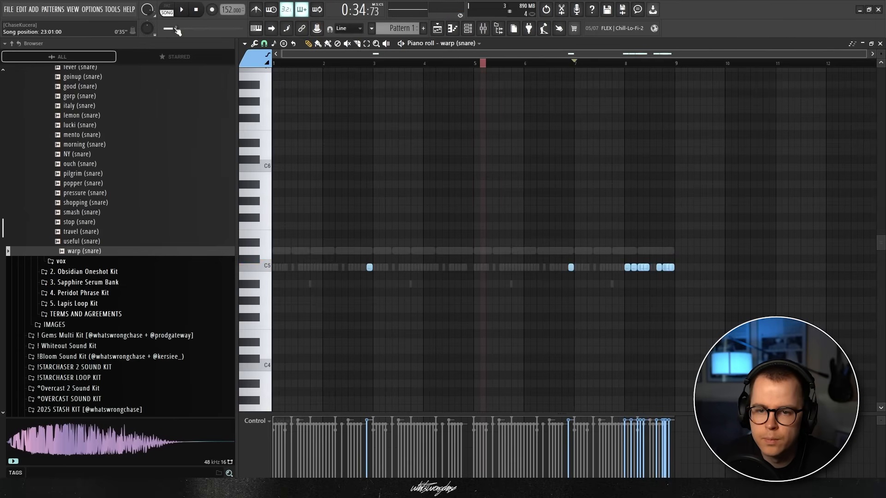
Step: Add Fruity Parametric EQ 2 to the melody loop's mixer insert with a high-pass on band 1 at about 131 Hz
key("F9")
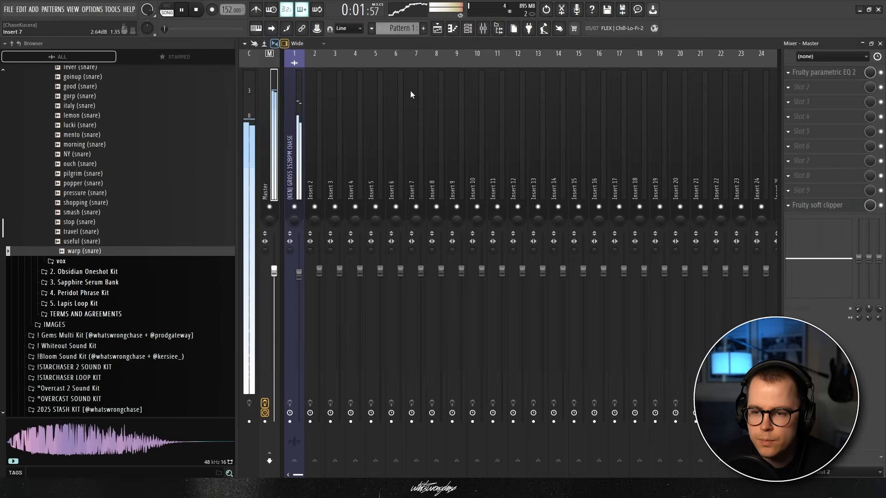
left_click(839, 86)
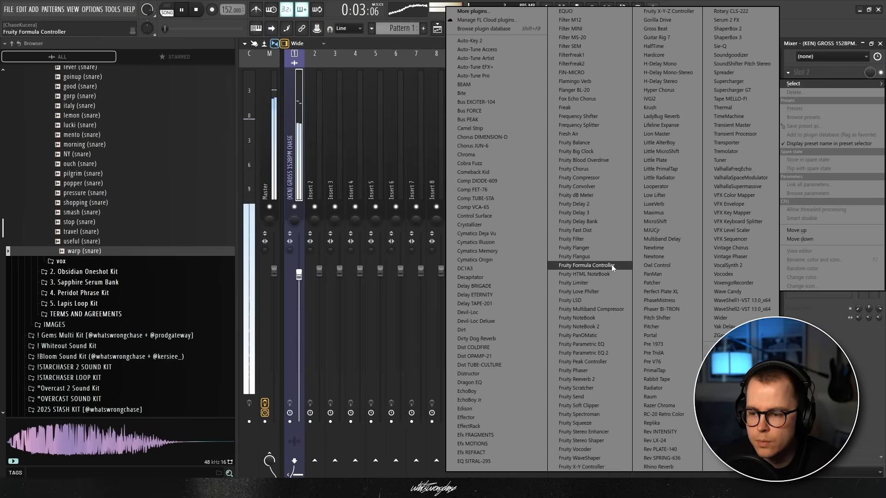
left_click(581, 353)
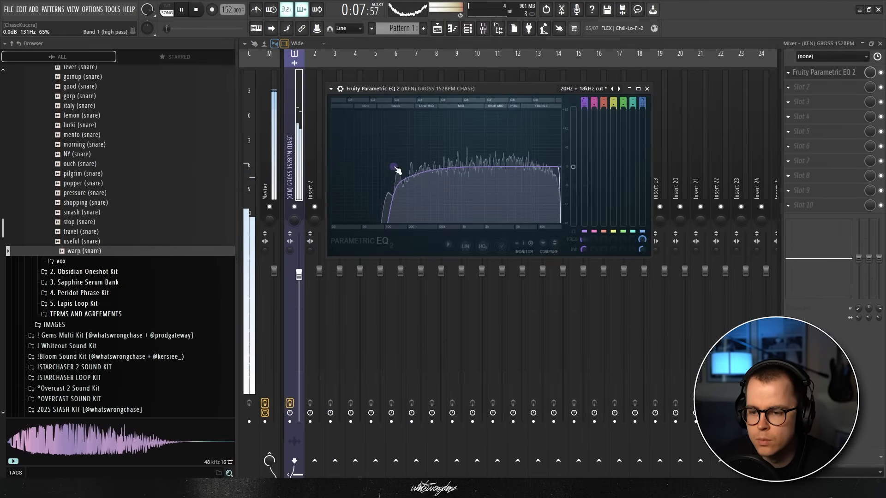
left_click(646, 89)
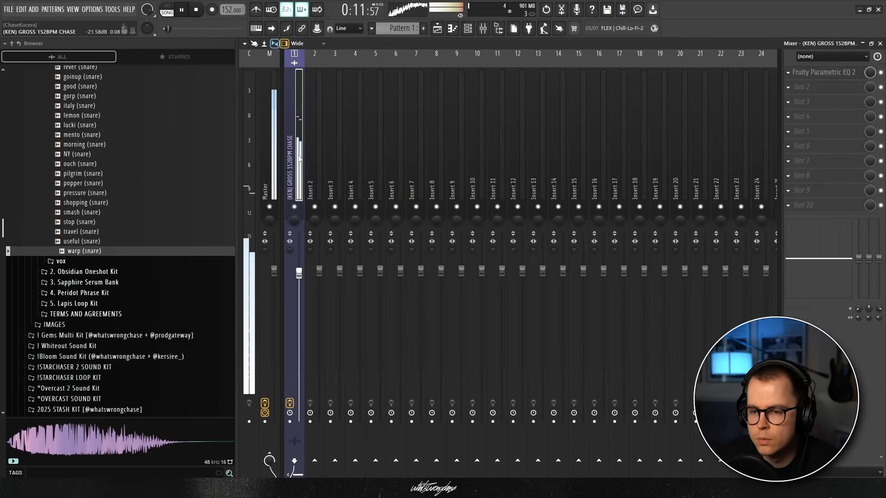
Step: Add shopping (snare) as a new channel with one hit on step 3 of bar 2
left_click(473, 32)
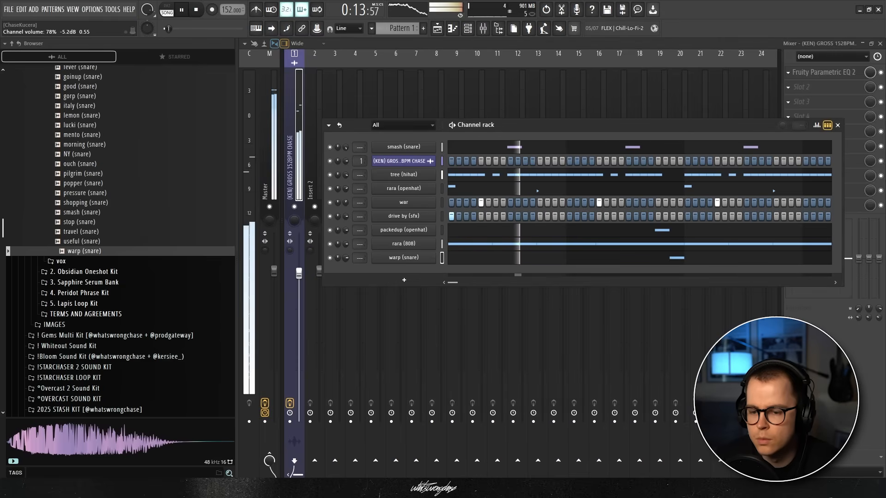
left_click(69, 222)
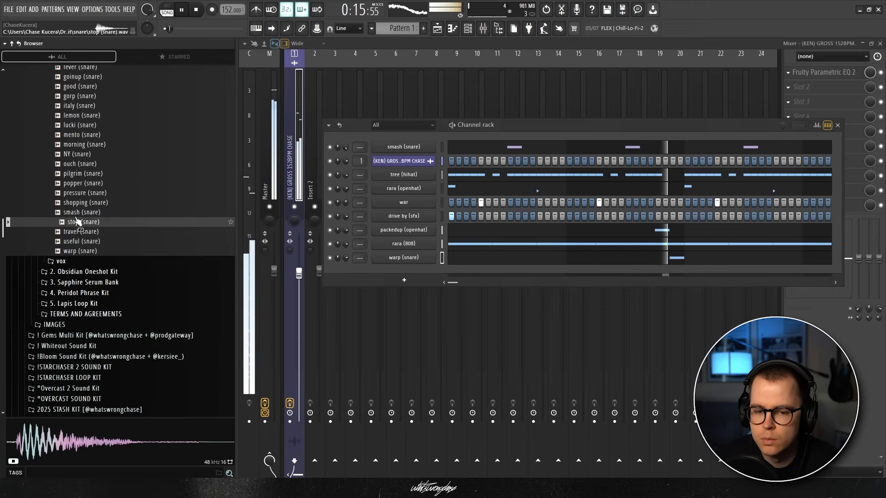
left_click(75, 213)
left_click(79, 203)
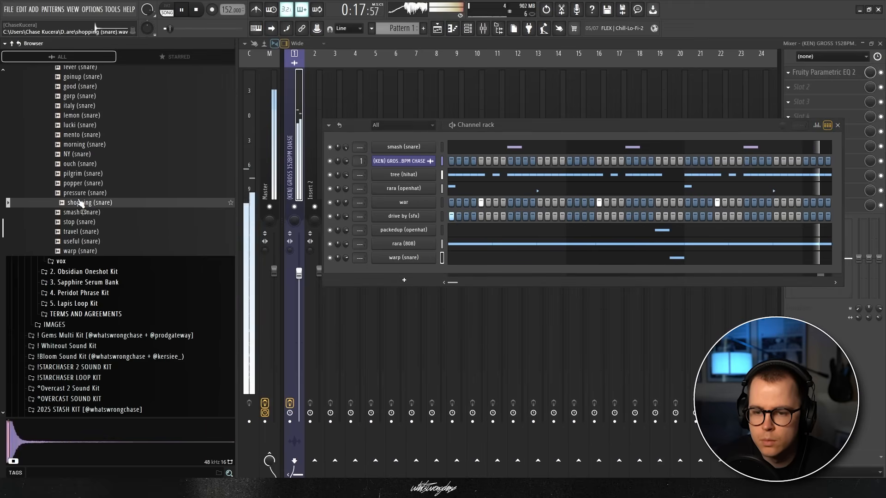
left_click_drag(412, 271, 413, 274)
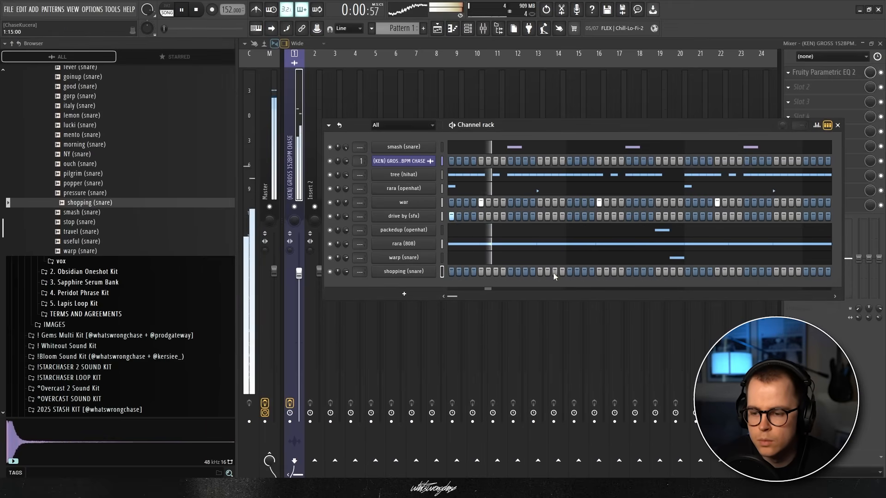
left_click(584, 272)
right_click(433, 272)
left_click(450, 277)
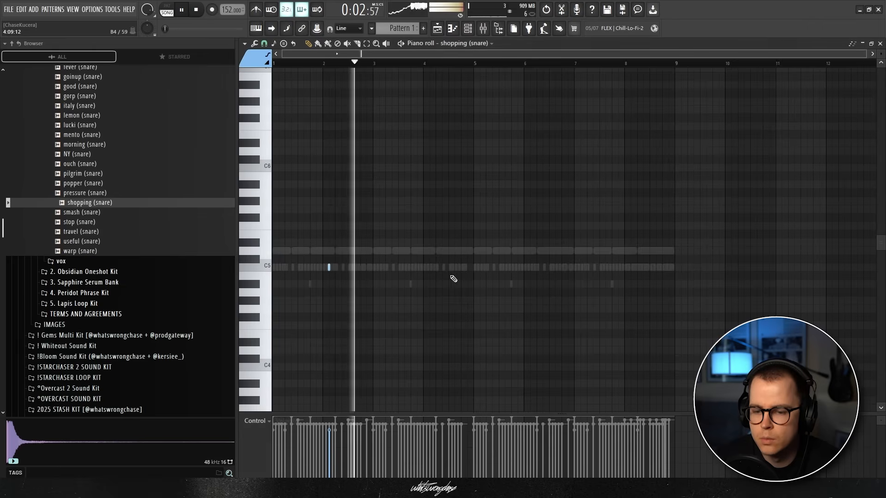
Step: Try popper (snare) and ouch (snare) as replacement samples for the shopping (snare) channel
left_click(81, 193)
left_click(79, 184)
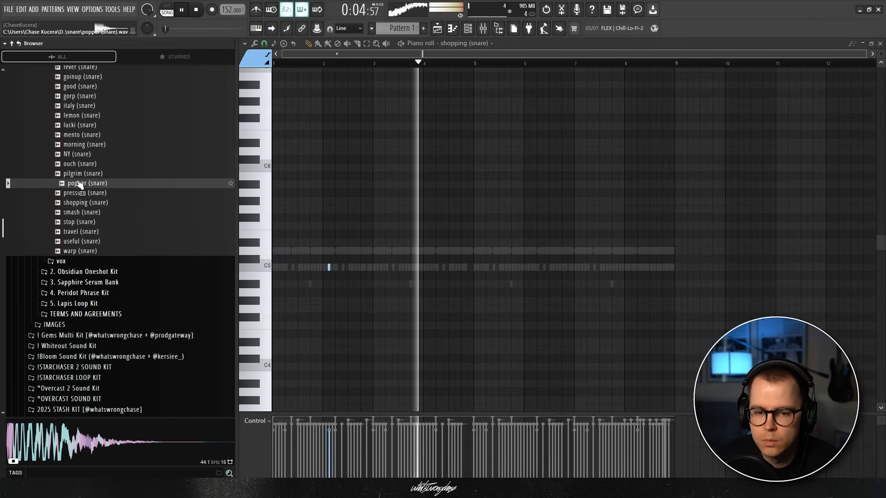
left_click_drag(79, 183, 306, 160)
key("space")
key("space")
left_click(76, 164)
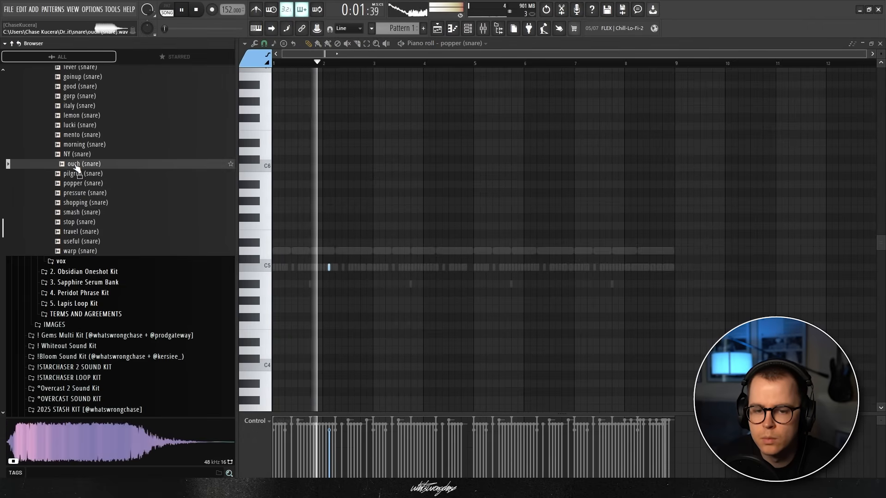
left_click_drag(77, 170, 356, 181)
key("space")
key("space")
Step: Repeat the first two bars of the ouch (snare) pattern three times so it runs through bar 8
left_click_drag(373, 64, 273, 68)
key("ctrl+b")
key("ctrl+b")
key("ctrl+b")
left_click(623, 62, "ctrl")
Step: Try fever (snare) as the replacement sample for the ouch (snare) channel
left_click(469, 29)
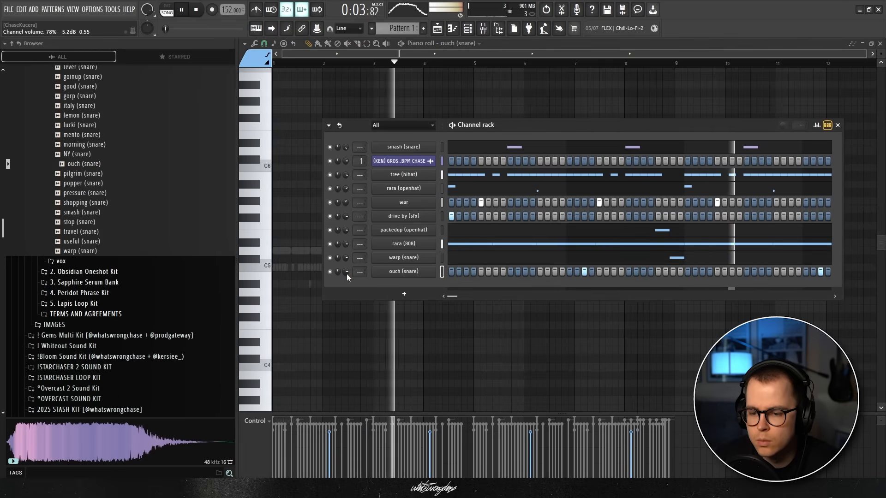
scroll(93, 208, "up", 4)
left_click(73, 184)
left_click_drag(73, 187, 405, 272)
Step: Raise the fever (snare) channel's volume to 99% and replace its sample with good (snare)
key("Up")
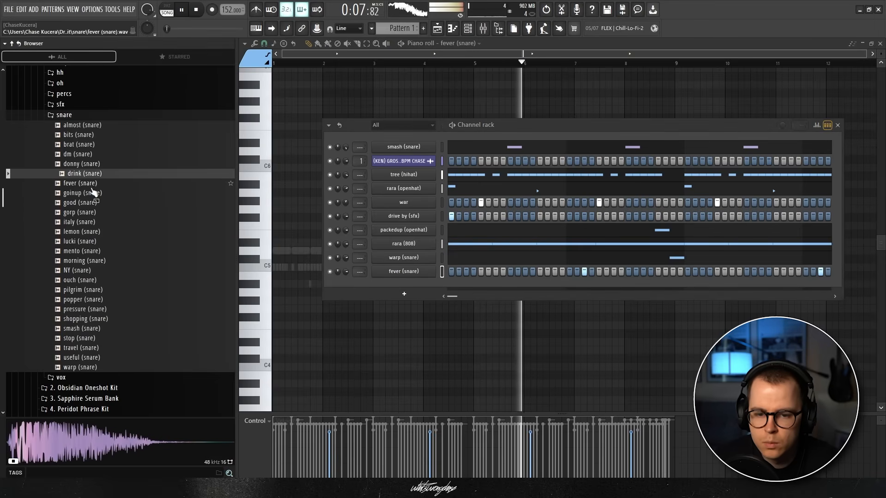
left_click_drag(346, 271, 346, 258)
left_click(75, 187)
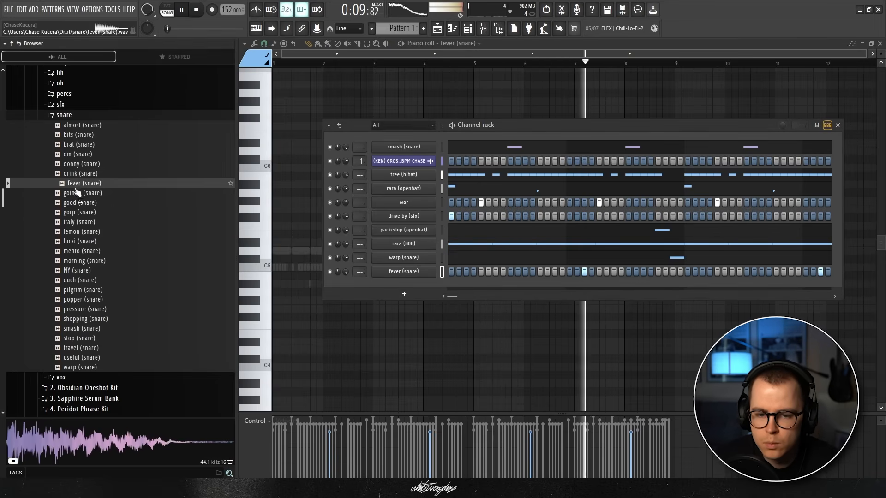
left_click(74, 195)
left_click(74, 203)
left_click(74, 197)
left_click(76, 203)
left_click(74, 214)
left_click(77, 205)
left_click_drag(78, 205, 391, 271)
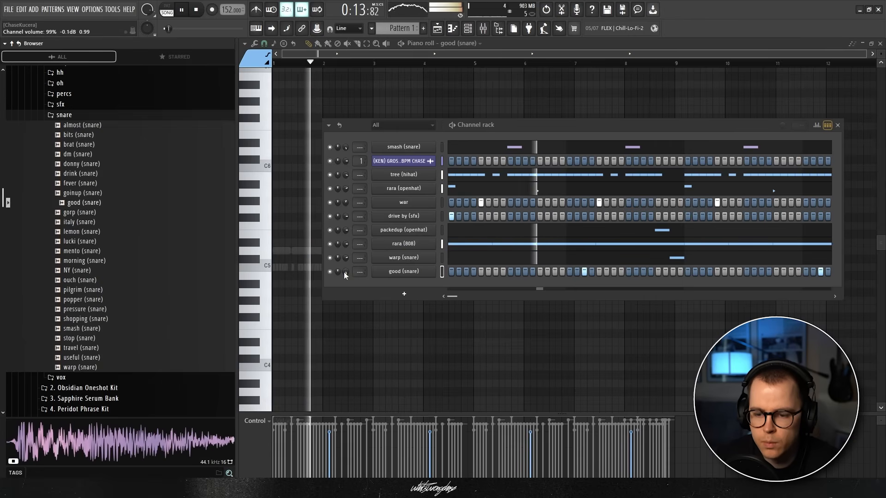
Step: Audition the Diamond Drumkit's sfx samples, including new plugg, new thunda and po me up, and reopen the 808 folder
scroll(124, 236, "up", 4)
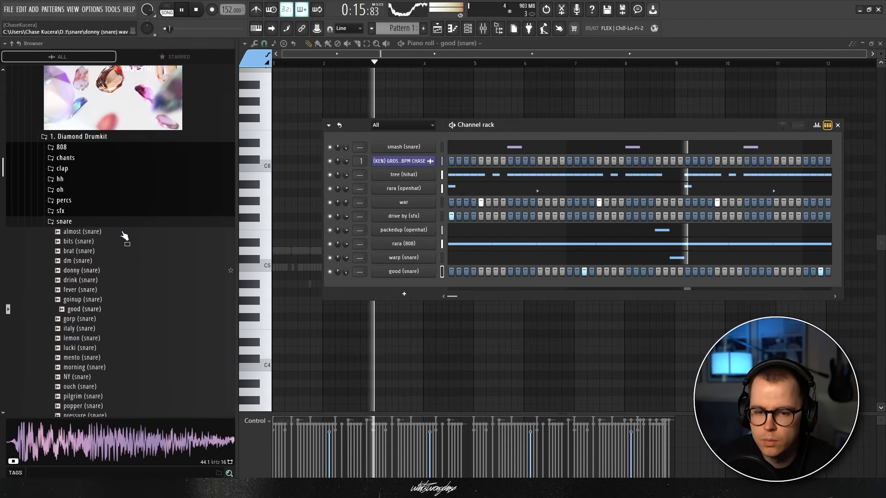
left_click(115, 232)
left_click(65, 222)
scroll(74, 227, "down", 2)
left_click(86, 233)
left_click(84, 242)
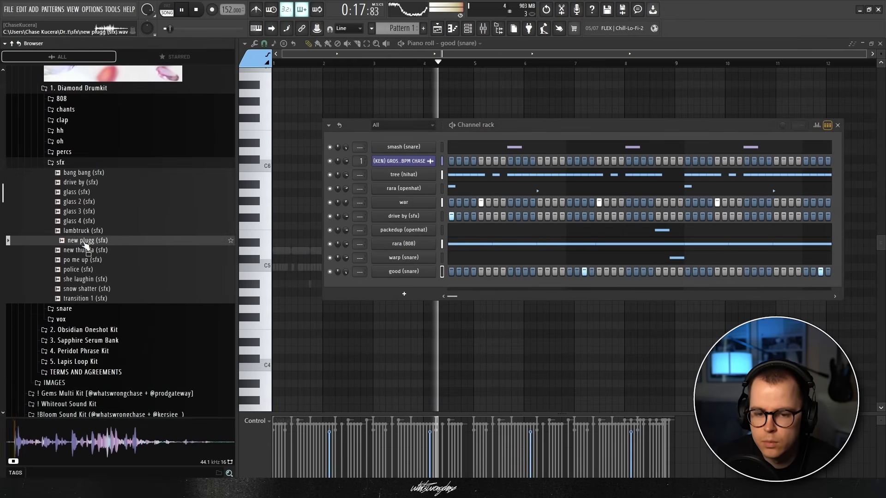
left_click(84, 252)
left_click(83, 262)
scroll(82, 260, "up", 2)
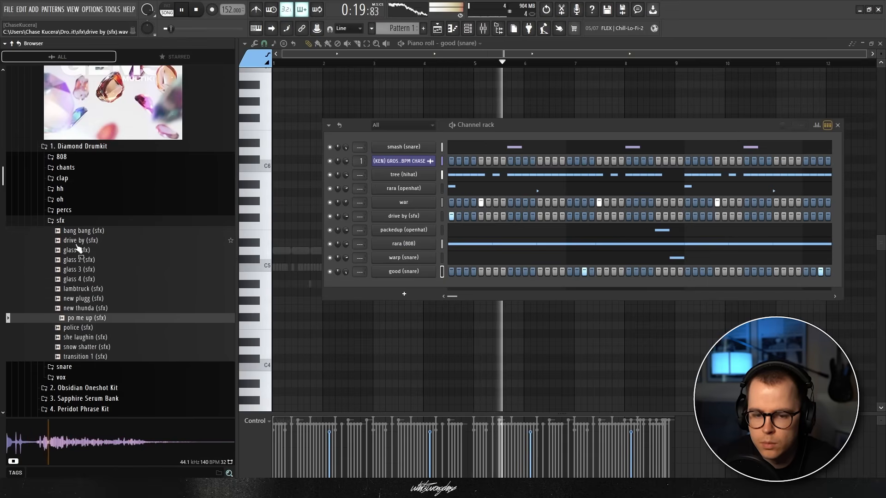
left_click(69, 221)
left_click(65, 158)
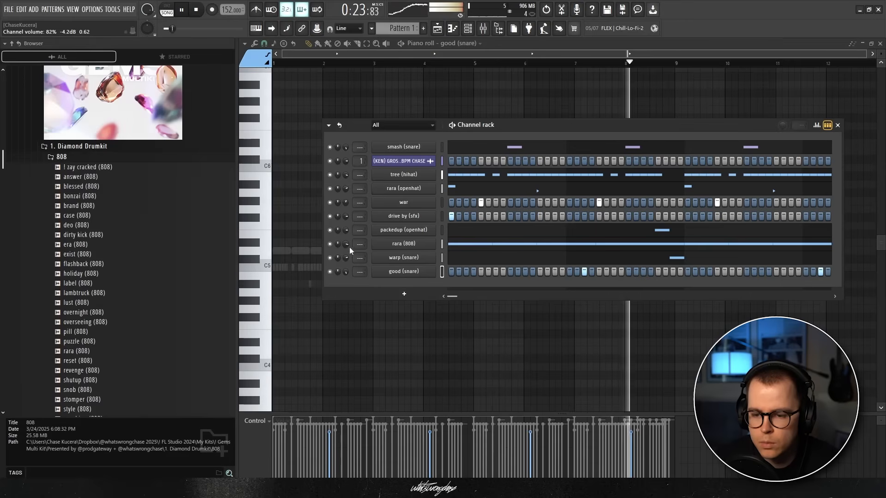
Step: Move the melody loop channel above smash (snare) in the channel rack and select smash (snare)
key("alt+Up")
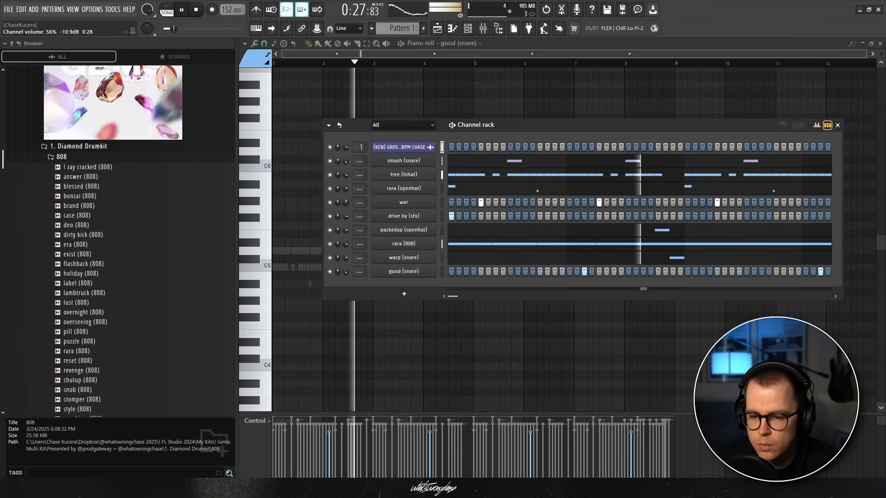
left_click(442, 161)
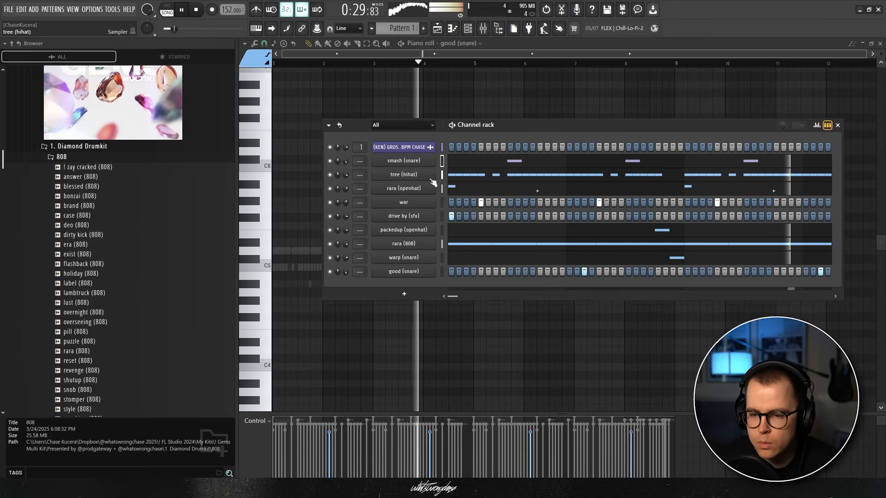
Step: Audition samples from the Diamond Drumkit's 808 folder, including stomper (808) and sunshine (808)
left_click(60, 159)
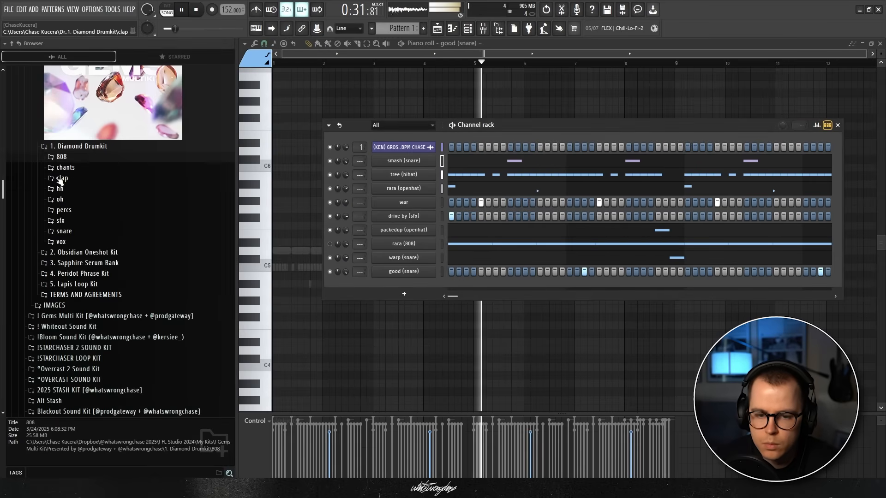
left_click(60, 156)
scroll(76, 208, "down", 5)
left_click(79, 226)
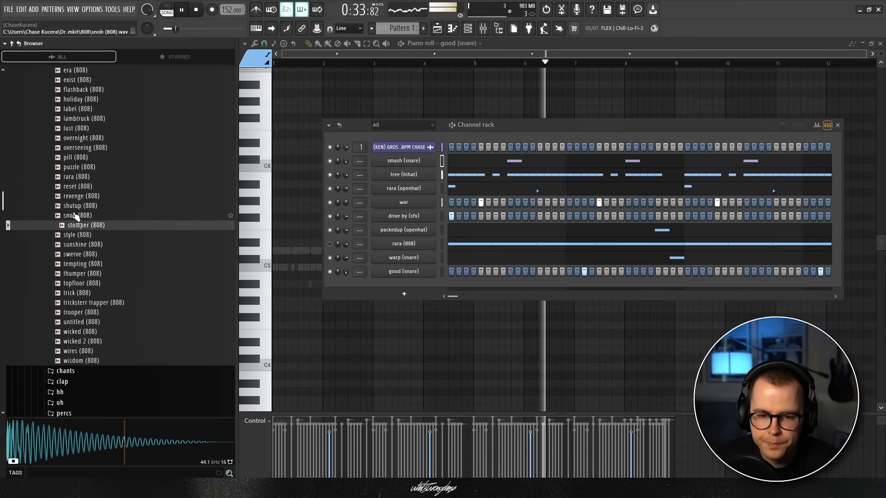
key("Down")
key("Down")
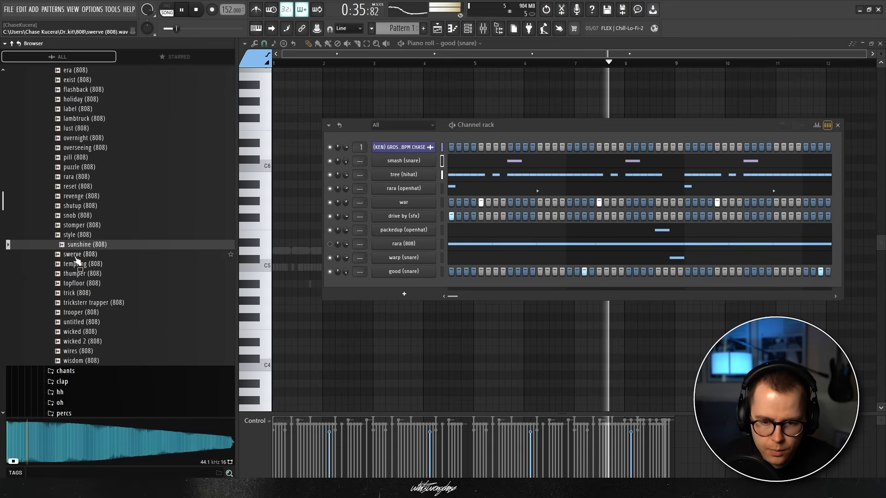
left_click(77, 273)
Step: Add shutup (808) as a new channel and copy the rara (808) notes into it
left_click_drag(76, 209, 412, 289)
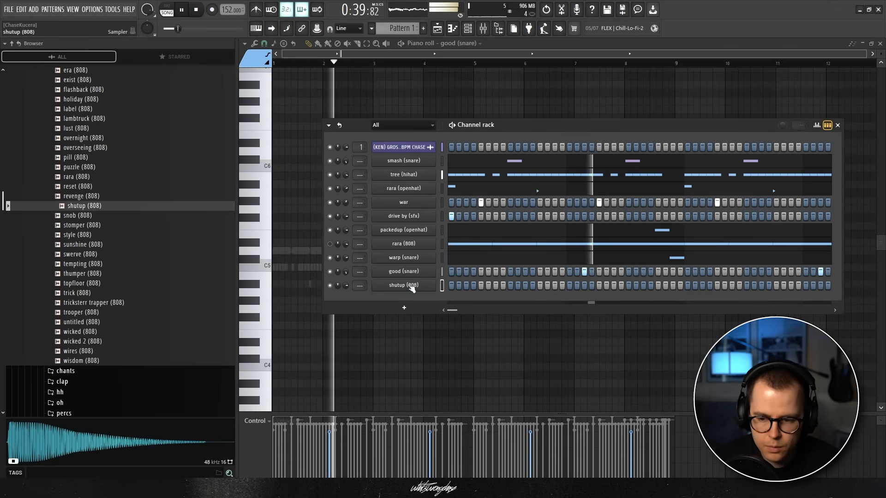
right_click(411, 286)
right_click(409, 245)
left_click(550, 252)
right_click(410, 286)
left_click(539, 303)
Step: Enable the shutup (808) channel's volume envelope with a release time of 0%
left_click(417, 286)
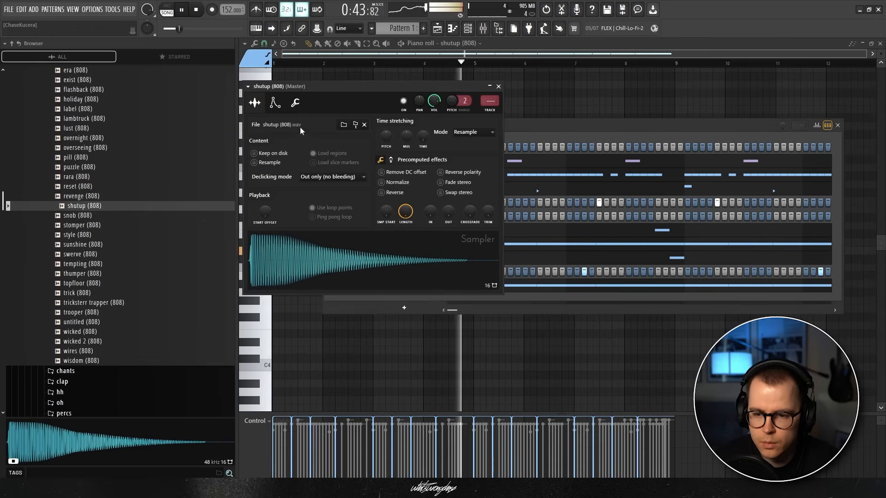
left_click(275, 103)
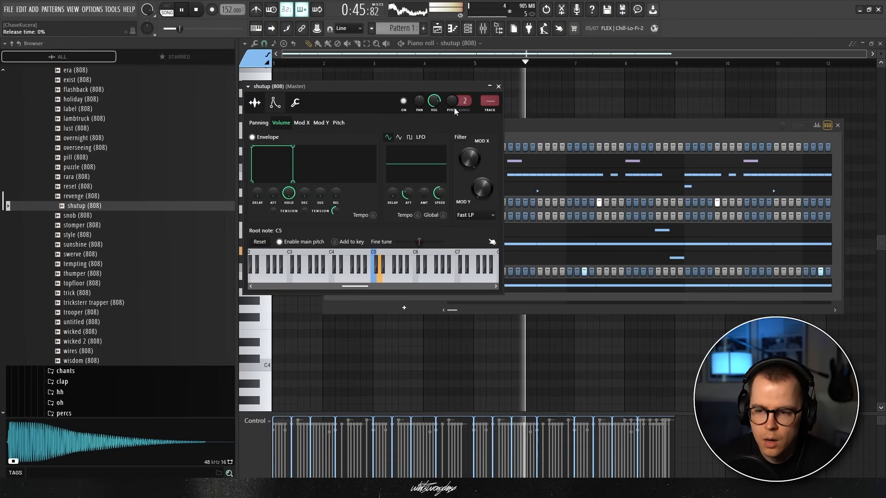
left_click(499, 87)
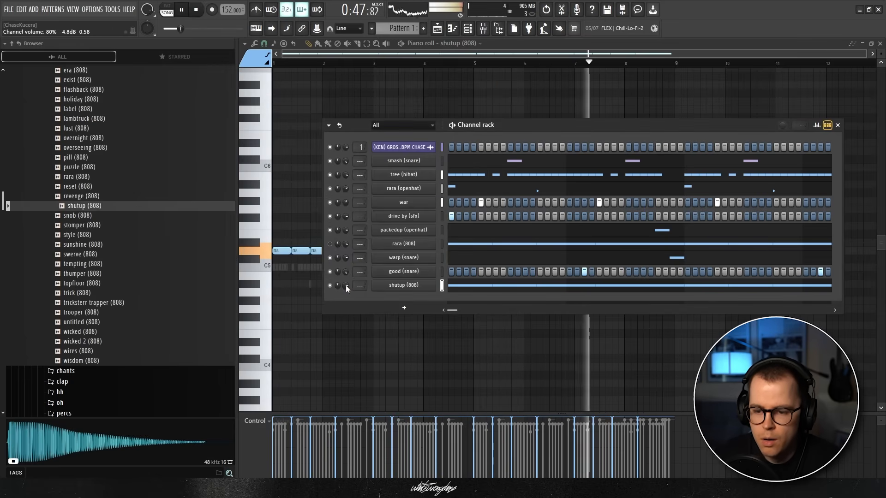
Step: Replace the shutup (808) sample with lambtruck (808) and set the channel's volume to 91%
scroll(102, 221, "up", 2)
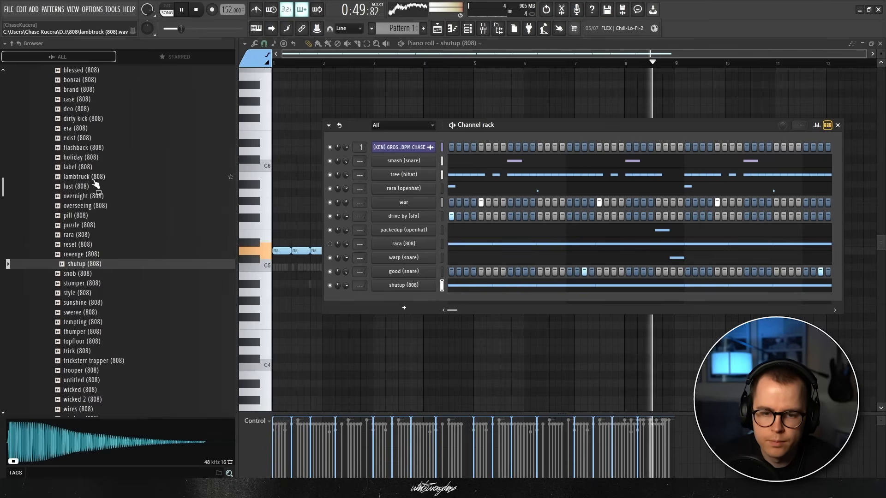
left_click_drag(80, 180, 354, 282)
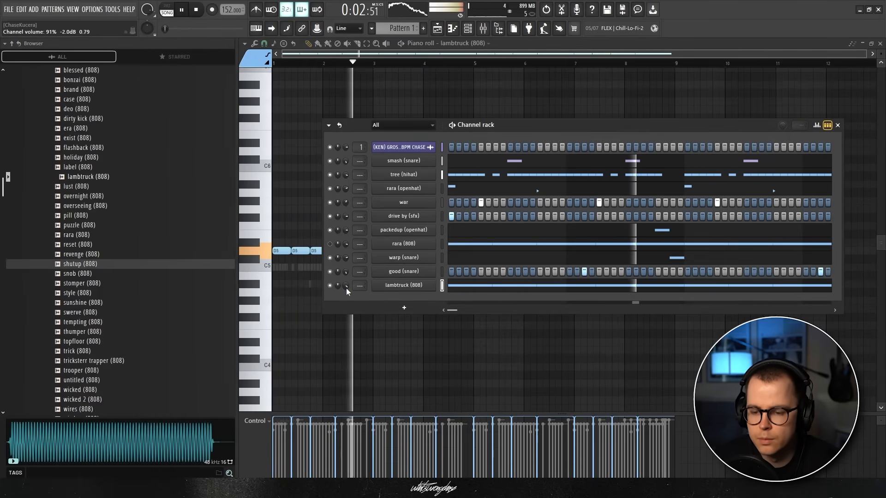
Step: Slice the long lambtruck (808) notes ending bars 4 and 8 in half and cut a short extra note in early bar 8
left_click(457, 95, "ctrl")
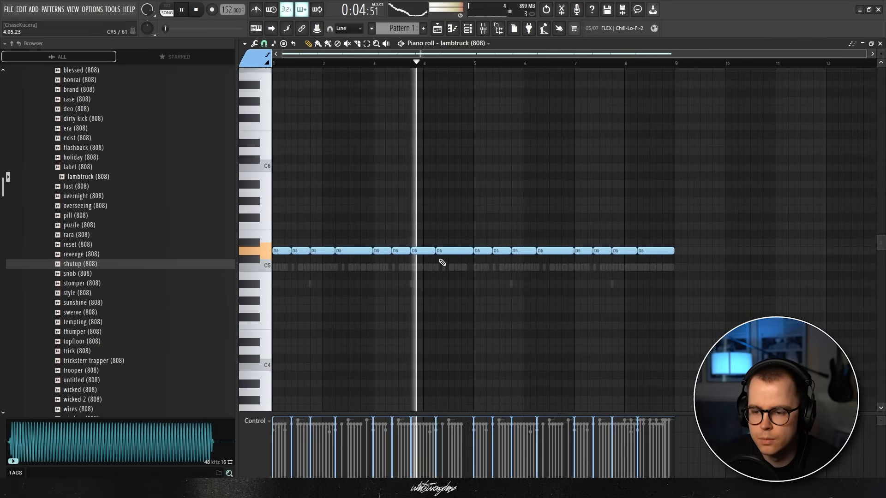
scroll(438, 257, "up", 3, "ctrl")
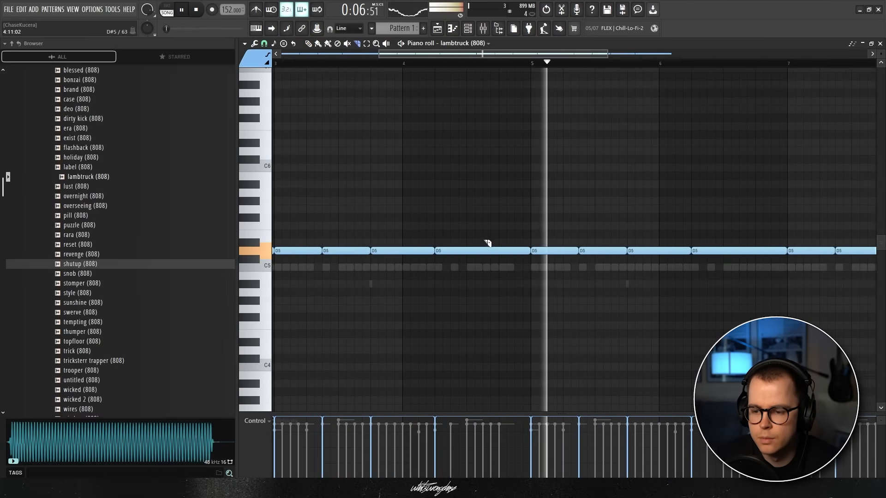
scroll(488, 245, "down", 3, "ctrl")
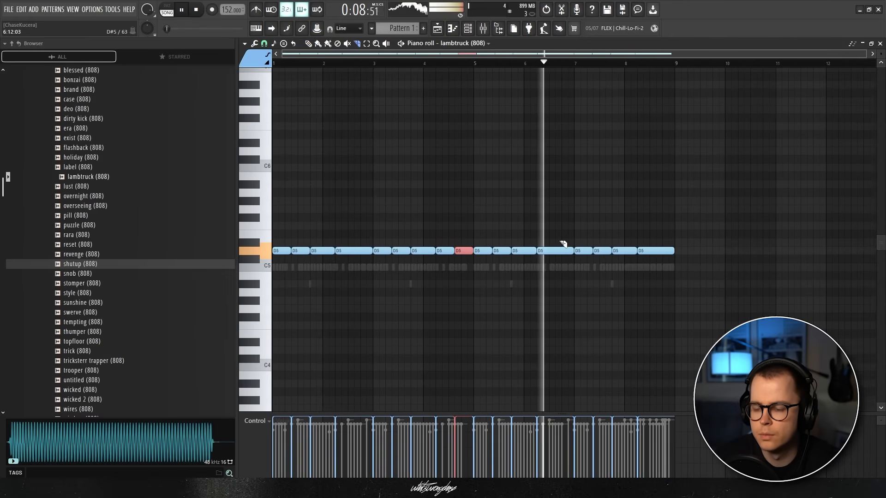
scroll(623, 242, "up", 2, "ctrl")
left_click_drag(676, 249, 635, 255)
scroll(671, 249, "down", 1, "ctrl")
scroll(635, 254, "down", 1, "ctrl")
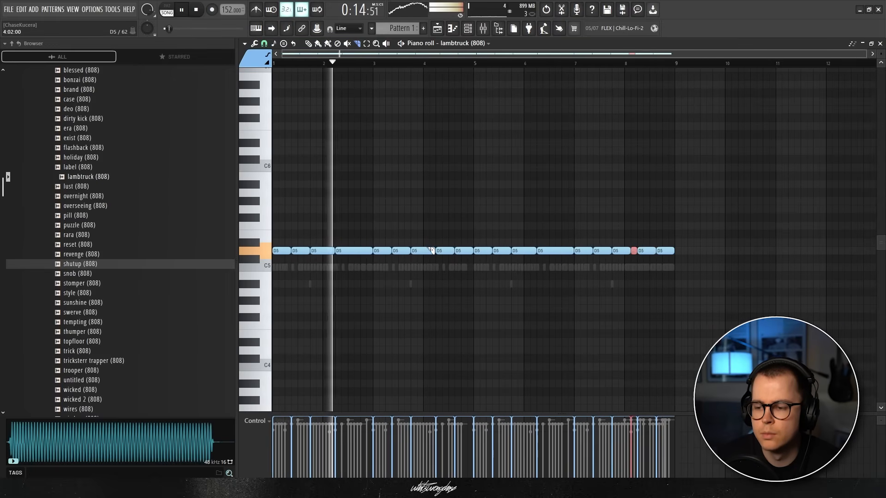
Step: Slice a matching short note from the end of the lambtruck (808) note leading into early bar 4's second beat
scroll(466, 249, "up", 2, "ctrl")
left_click_drag(404, 262, 404, 263)
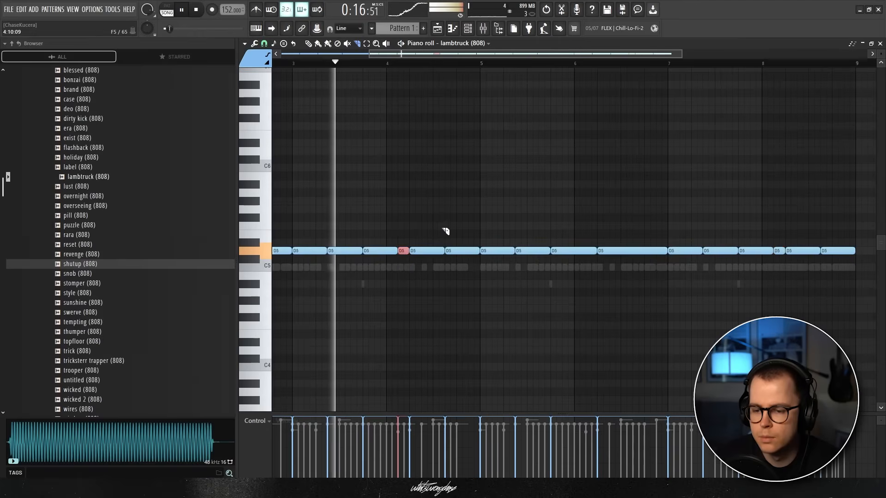
scroll(451, 233, "down", 2, "ctrl")
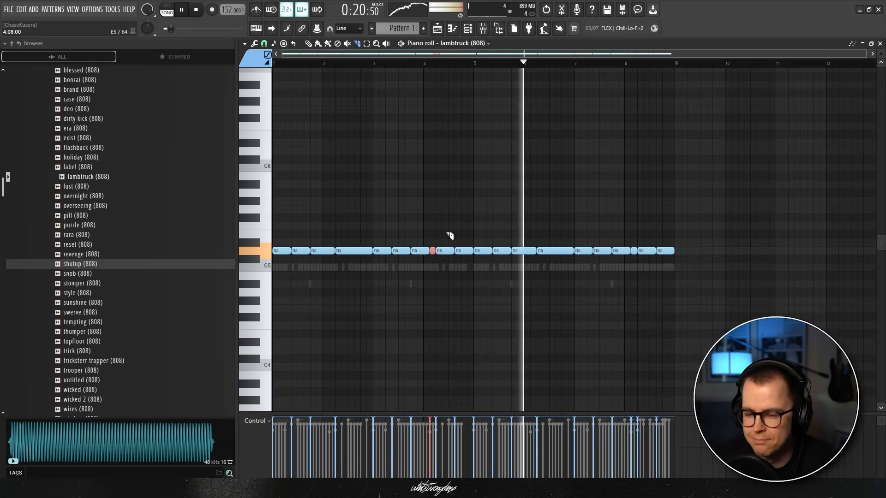
left_click(476, 209, "ctrl")
scroll(476, 209, "up", 1, "ctrl")
scroll(476, 207, "down", 1, "ctrl")
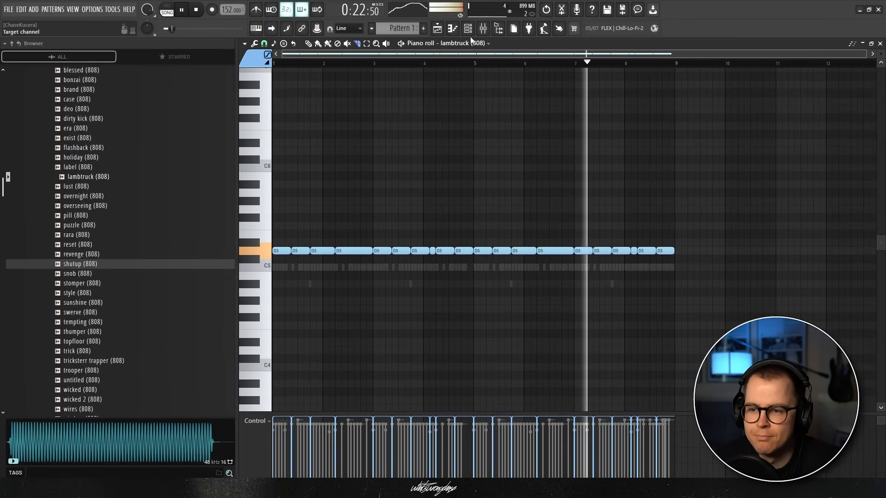
Step: Delete the surplus melody loop clip after bar 33 in the playlist and split Pattern 1 by channel
key("F6")
key("F5")
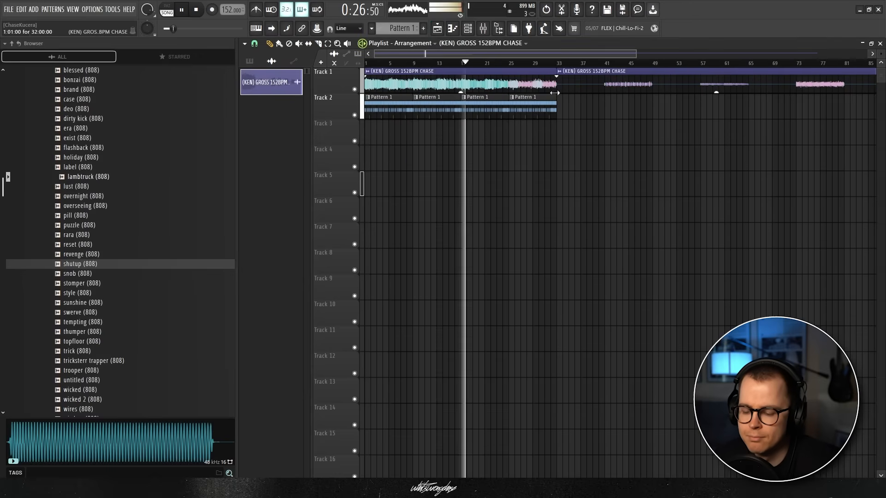
right_click(574, 87)
scroll(435, 153, "up", 3, "ctrl")
scroll(434, 153, "down", 1, "ctrl")
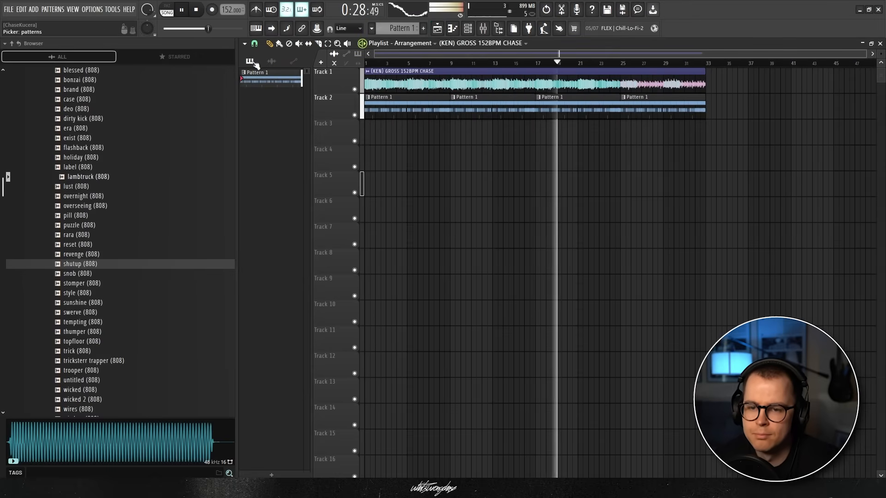
right_click(257, 79)
left_click(282, 239)
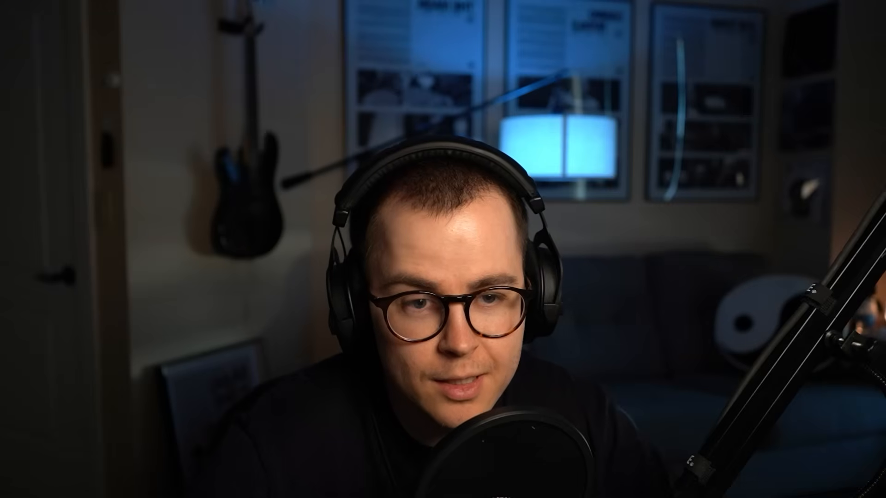
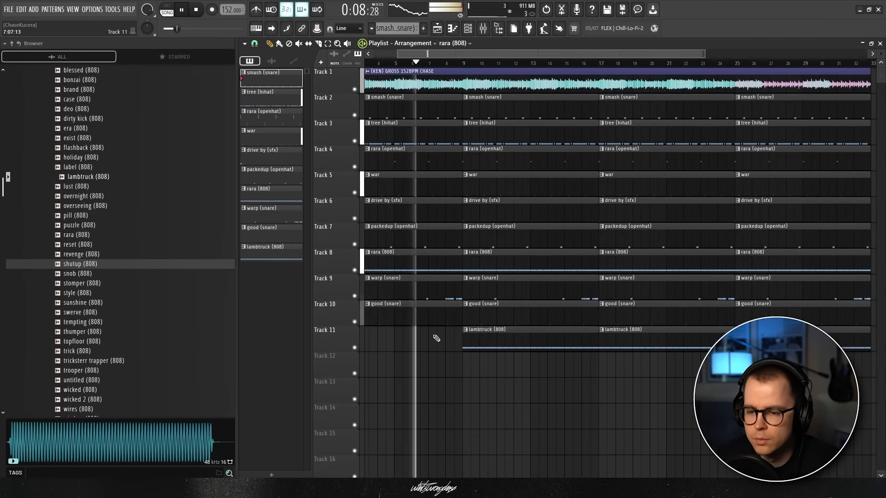
Step: Delete the drive by (sfx) clip in bars 1–8 and the lambtruck (808) clip in bars 9–16
right_click(417, 211)
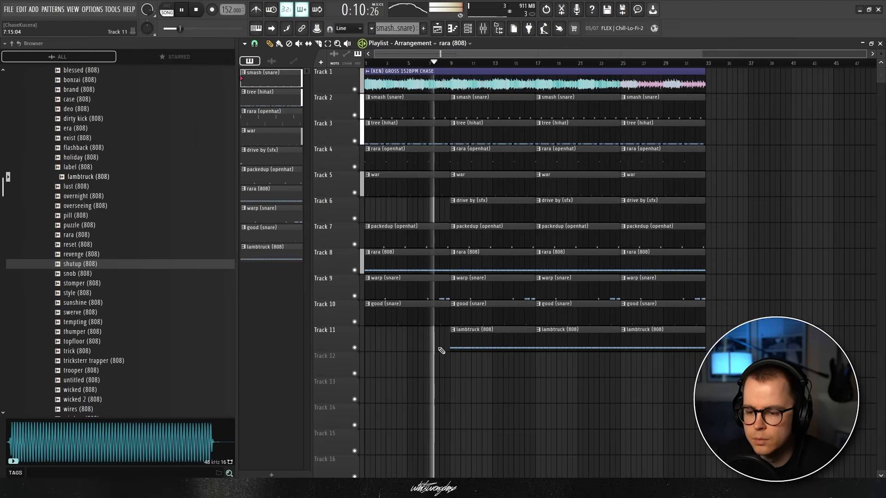
right_click(475, 341)
scroll(477, 340, "up", 2)
scroll(477, 341, "down", 2)
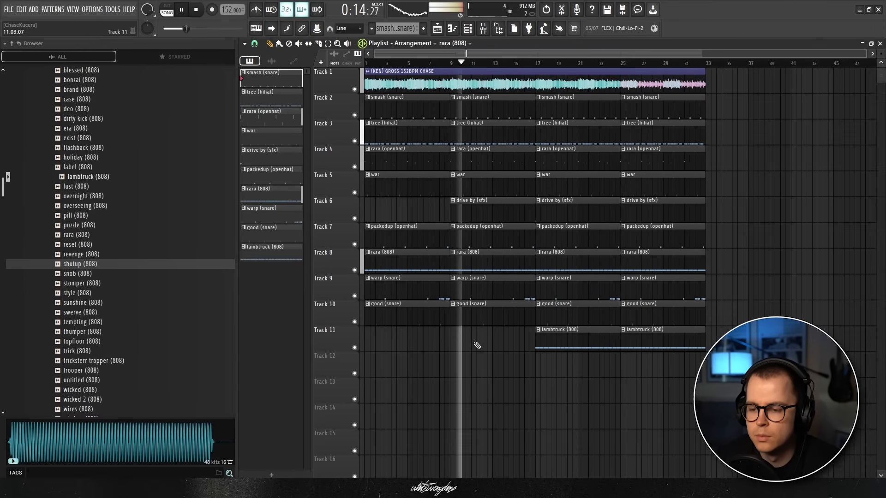
Step: Set the melody loop's mixer track volume to 100%
key("alt+F8")
key("F9")
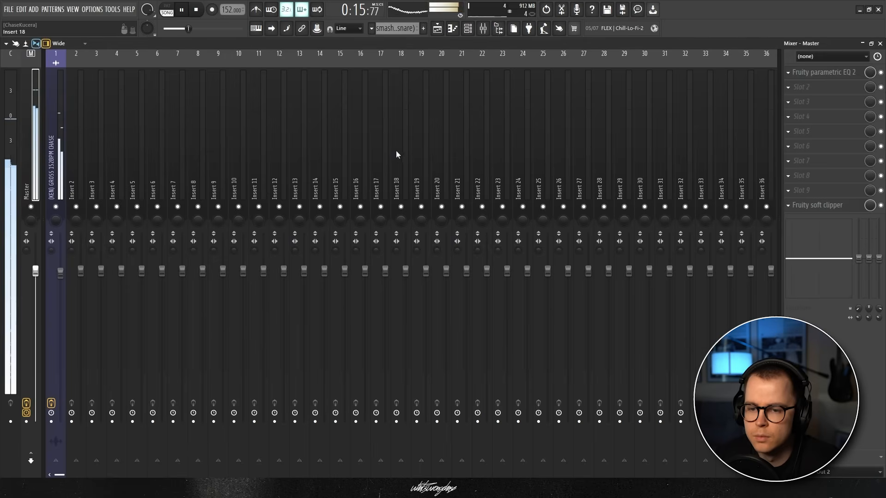
left_click(496, 29)
left_click(296, 148)
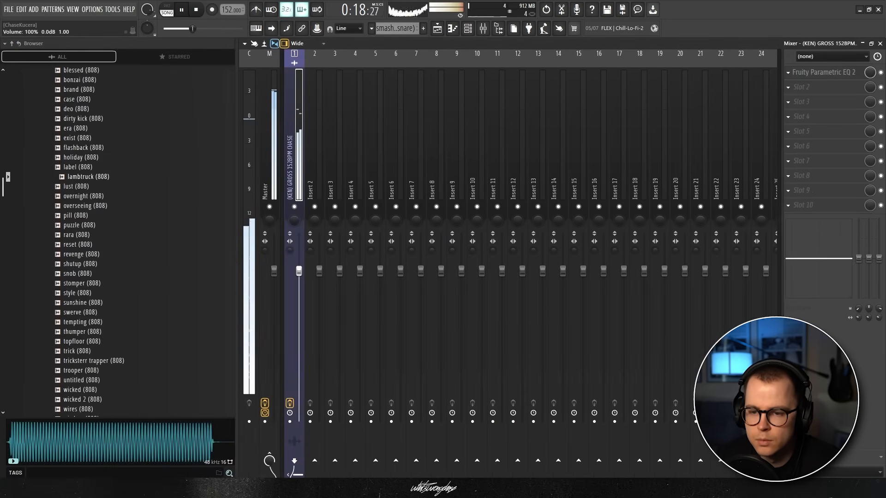
key("F6")
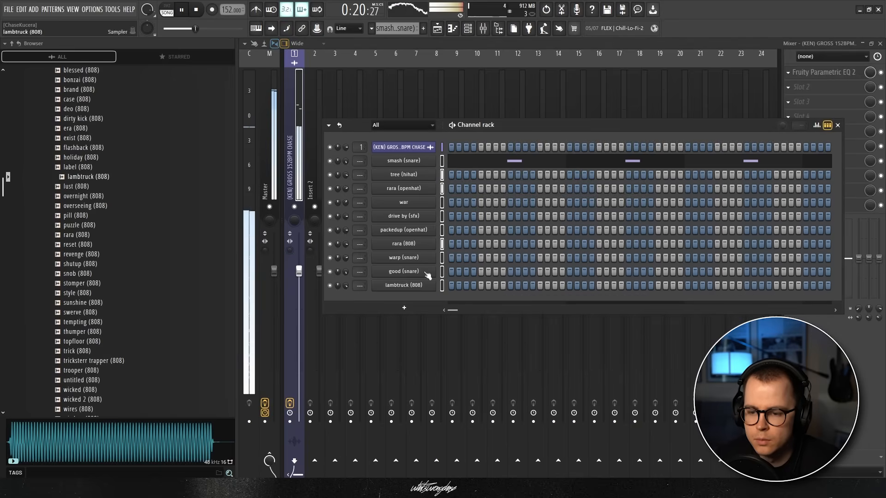
left_click(321, 102)
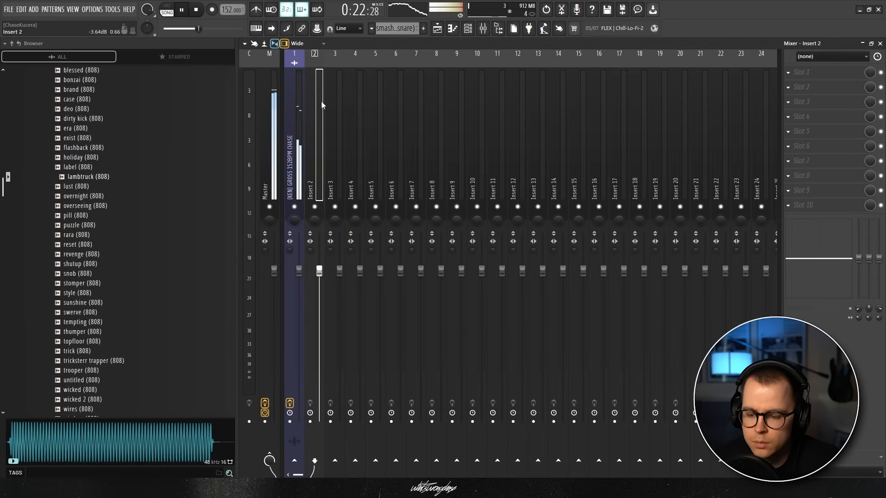
Step: Delete the rara (808) and warp (snare) clips in bars 17–24 of the playlist
key("F5")
right_click(589, 260)
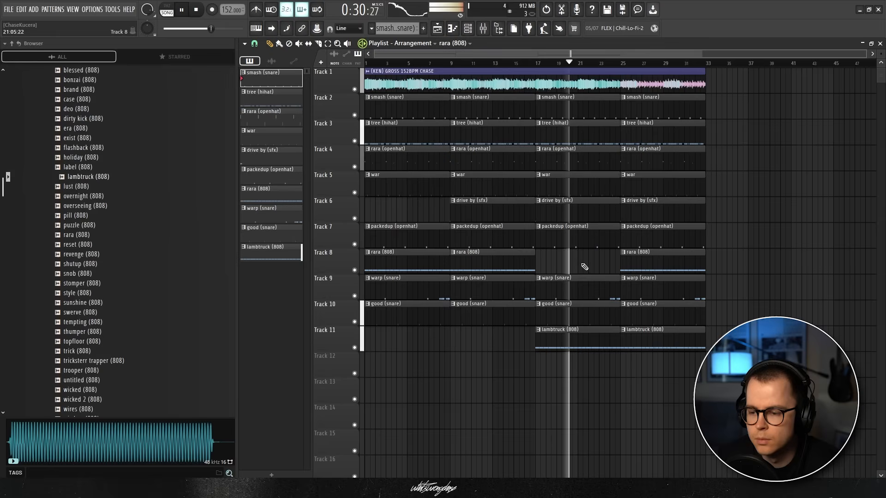
right_click(589, 281)
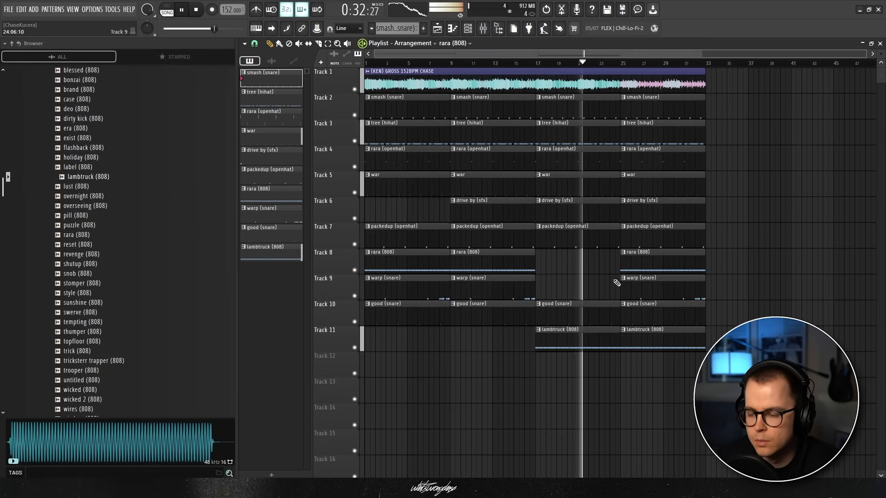
Step: Slice all drum and 808 clips at bar 32 and delete the final bar's pieces, leaving the melody clip whole
scroll(616, 282, "up", 5)
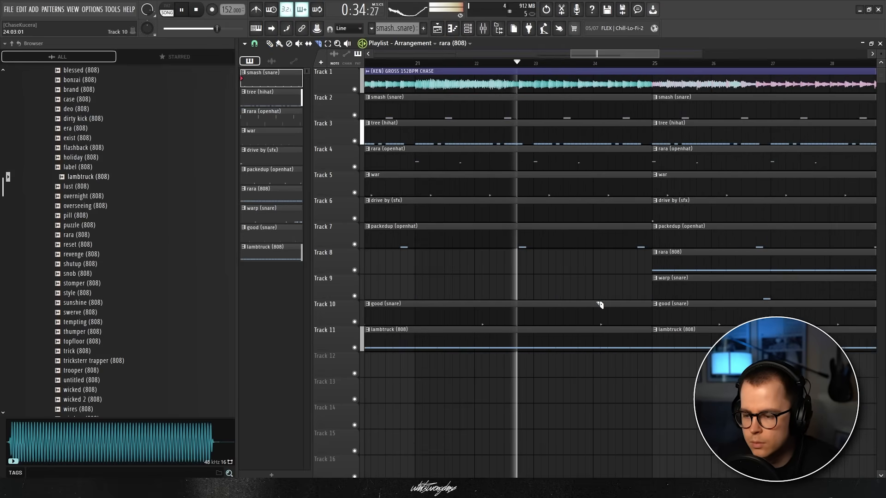
scroll(612, 320, "down", 4)
scroll(754, 299, "up", 3)
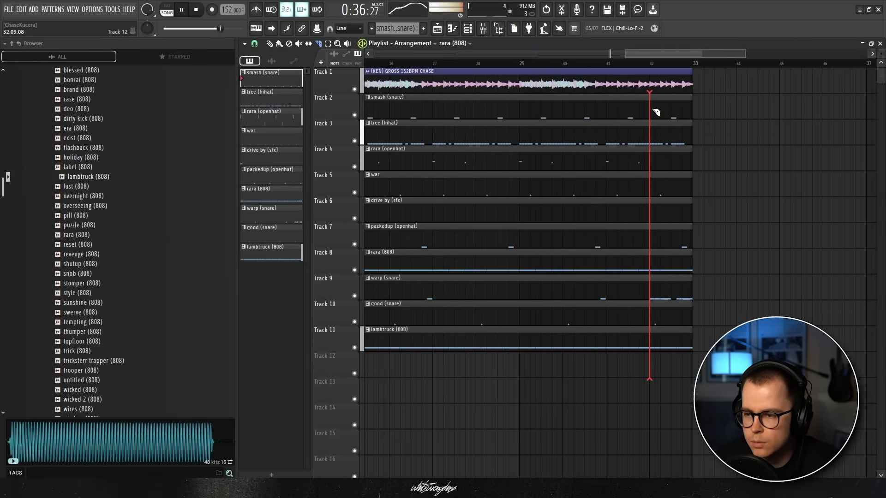
scroll(681, 263, "down", 4)
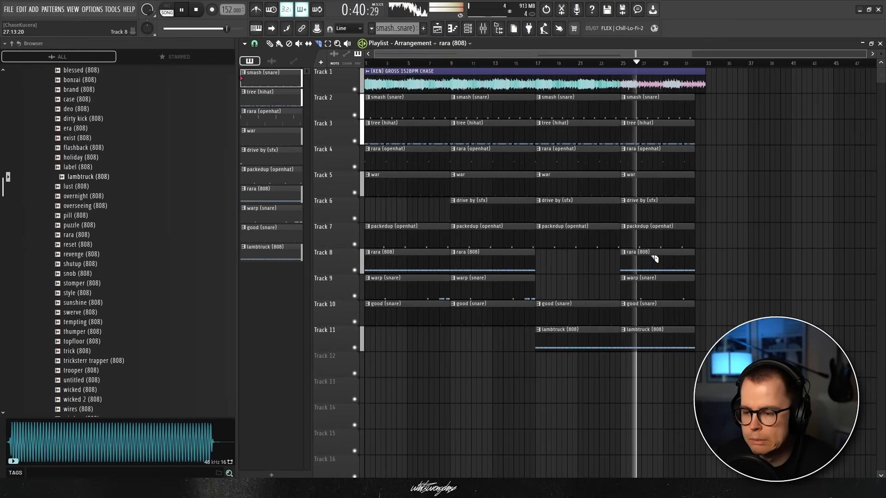
Step: Delete the rara (808) and war clips that start at bar 25
right_click(662, 258)
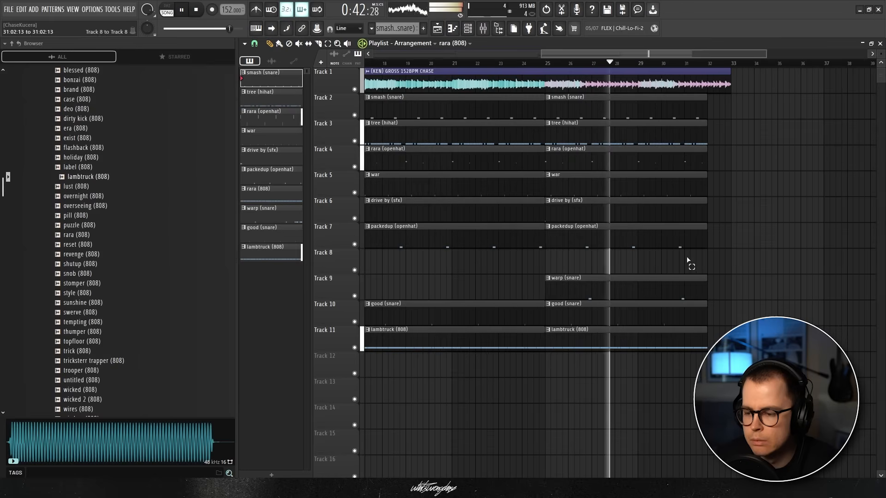
scroll(692, 264, "up", 3)
scroll(692, 264, "down", 2)
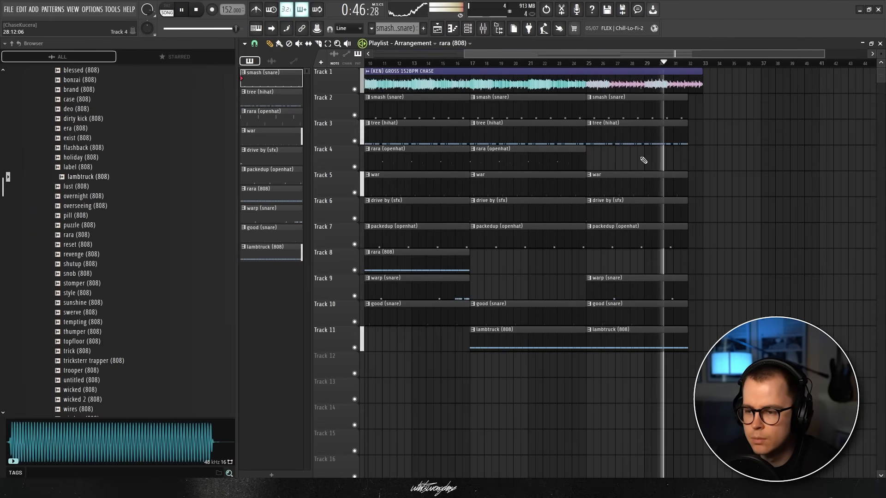
right_click(685, 193)
scroll(735, 229, "down", 2)
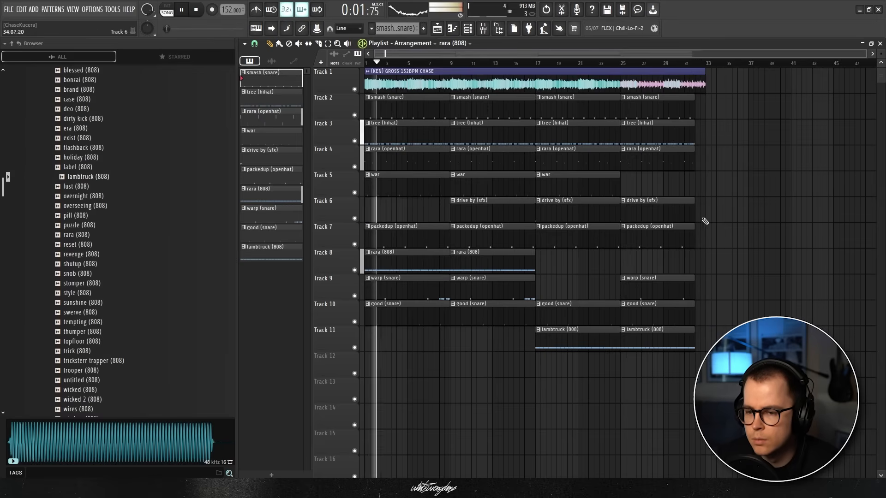
Step: Remove the war clip from bars 1–8 and move the bar 17 war clip to bar 25, trimming it to end at bar 32
double_click(419, 185)
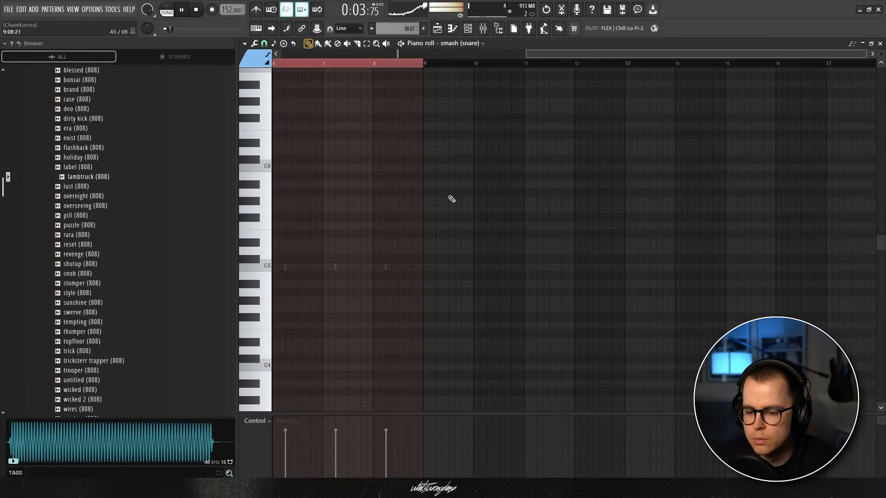
key("F5")
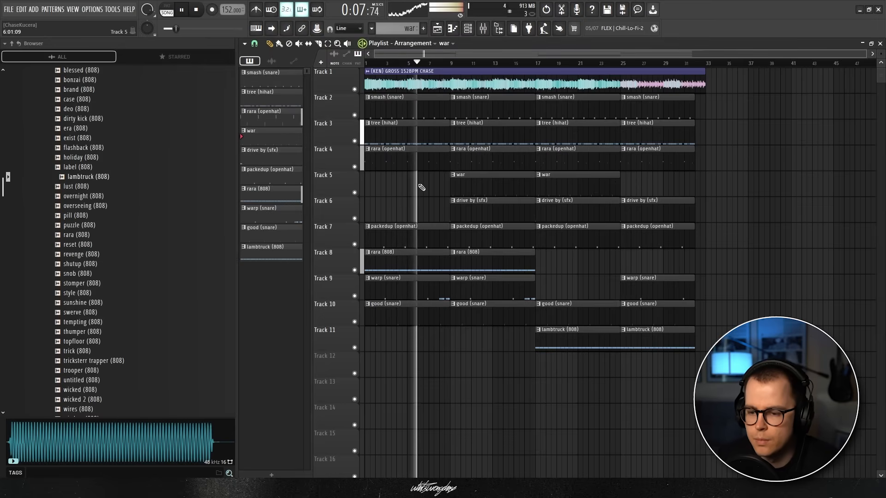
scroll(421, 187, "up", 1)
scroll(421, 188, "down", 1)
left_click_drag(566, 187, 648, 188)
left_click_drag(703, 188, 693, 188)
scroll(712, 221, "up", 1)
scroll(713, 221, "down", 1)
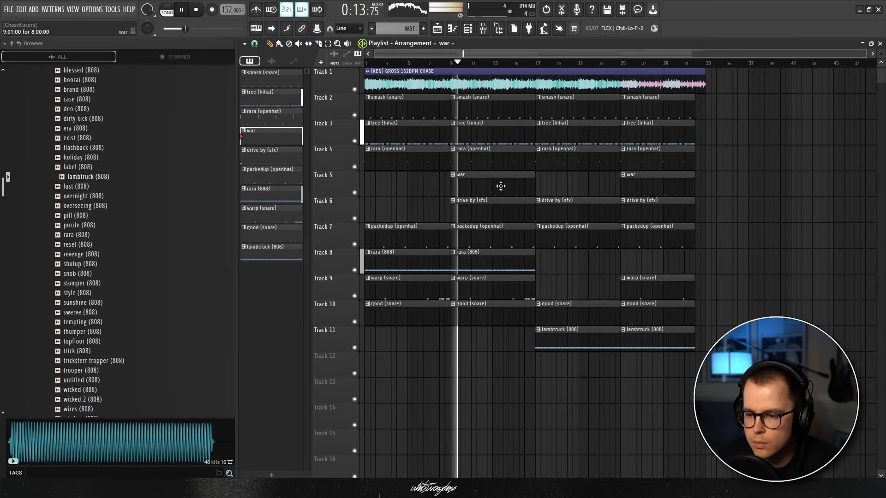
Step: Replace the war channel's sample with breather (chant) from the Diamond Drumkit chants folder
key("F7")
key("F6")
scroll(137, 239, "up", 5)
scroll(135, 237, "up", 1)
left_click(60, 216)
scroll(79, 213, "down", 3)
left_click(73, 110)
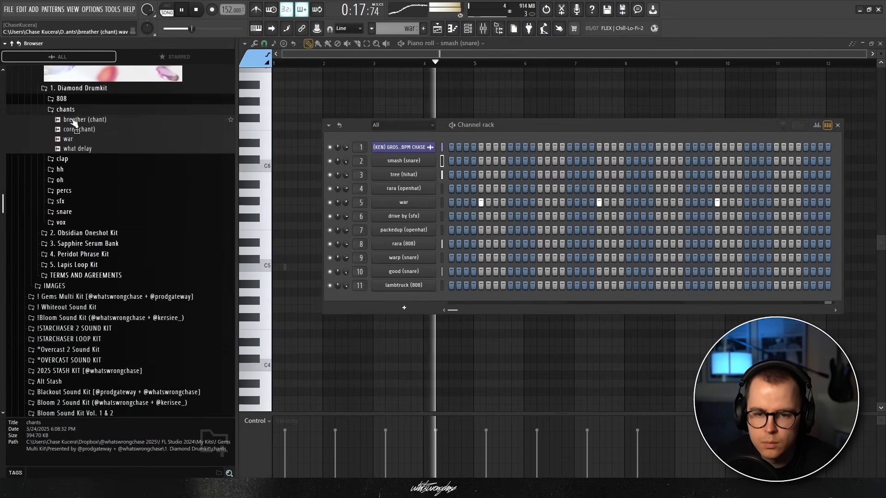
left_click(74, 121)
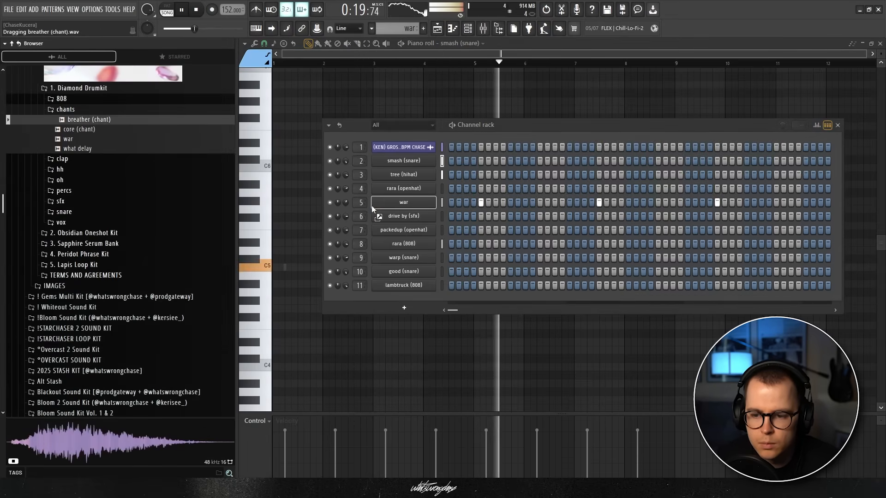
left_click_drag(404, 203, 404, 203)
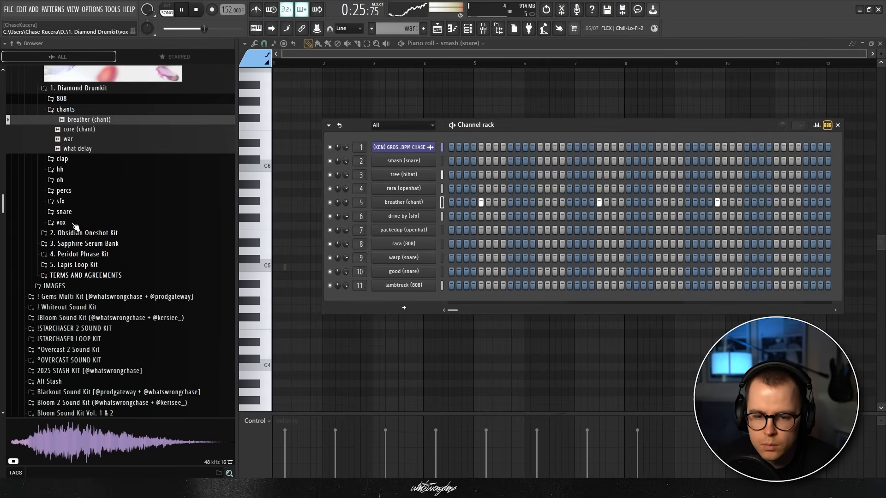
Step: Add scream (vox) from the vox folder as a new channel, place one hit at the start of bar 3, and set its volume to 63%
left_click(64, 223)
scroll(88, 225, "down", 8)
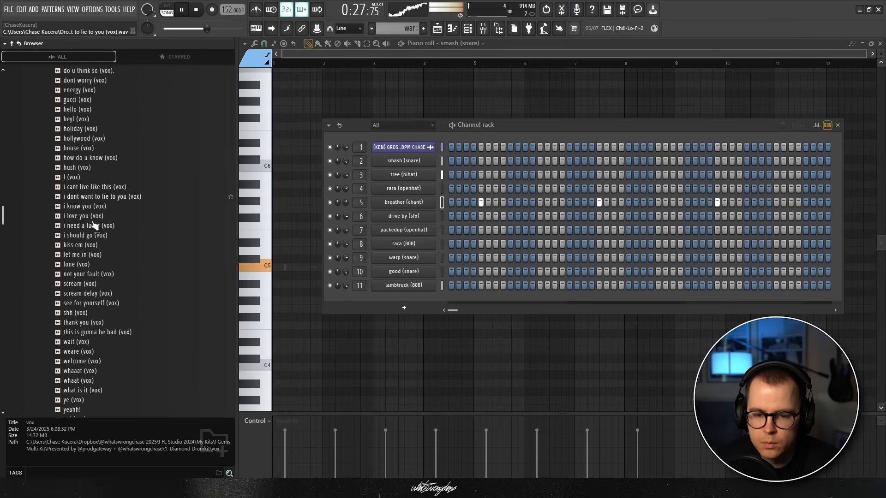
scroll(95, 225, "down", 4)
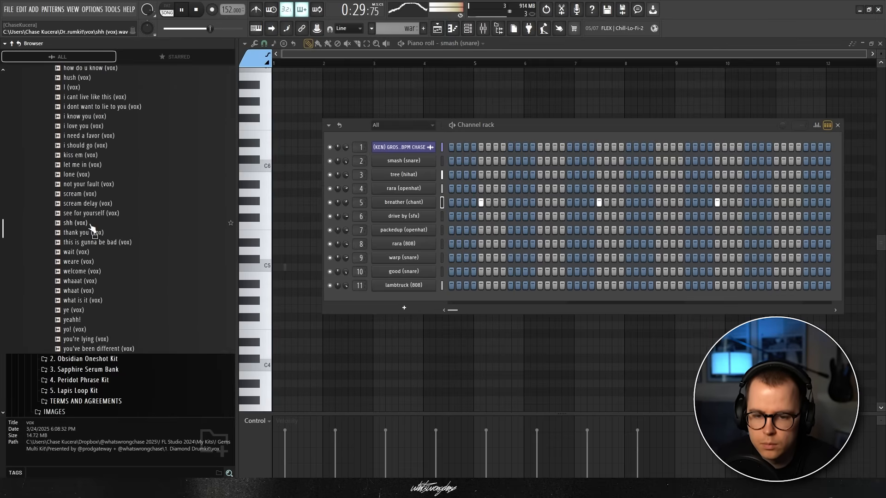
left_click(83, 195)
left_click(90, 204)
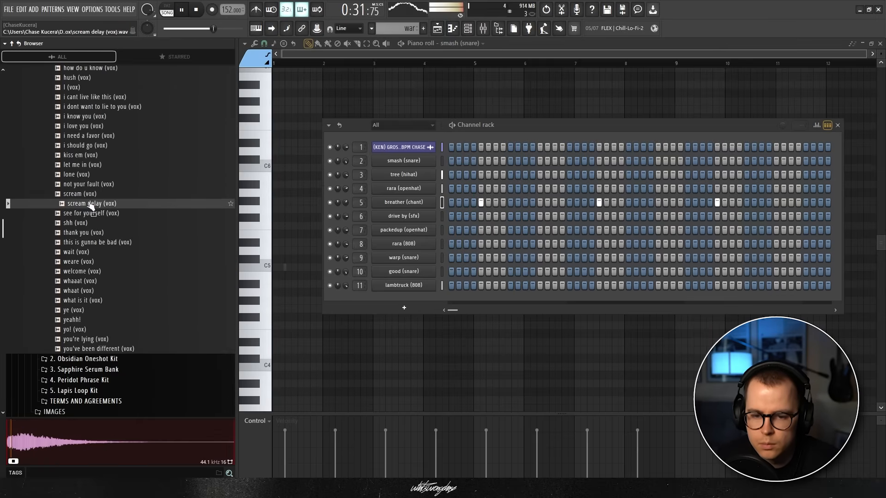
left_click(74, 196)
left_click_drag(394, 302, 396, 301)
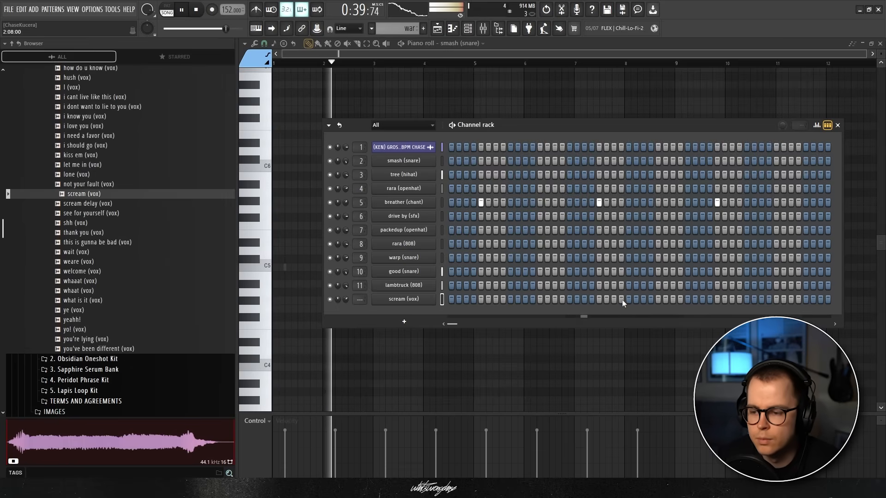
left_click(687, 299)
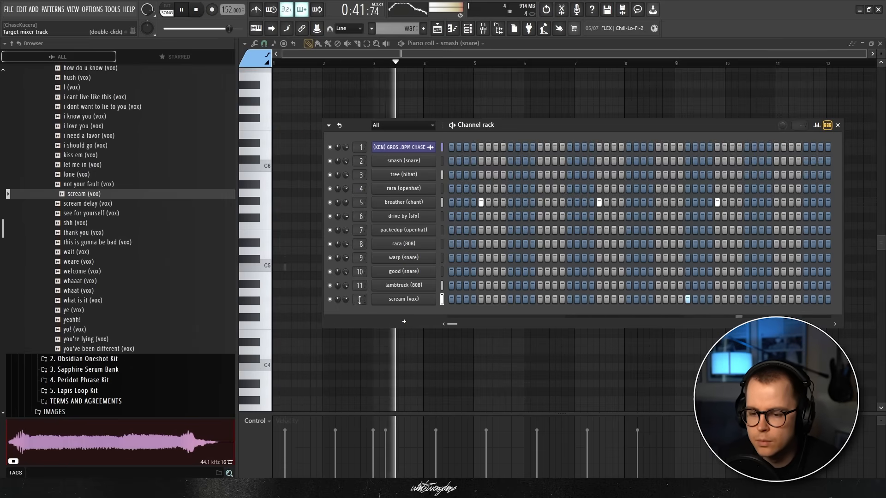
left_click(397, 302)
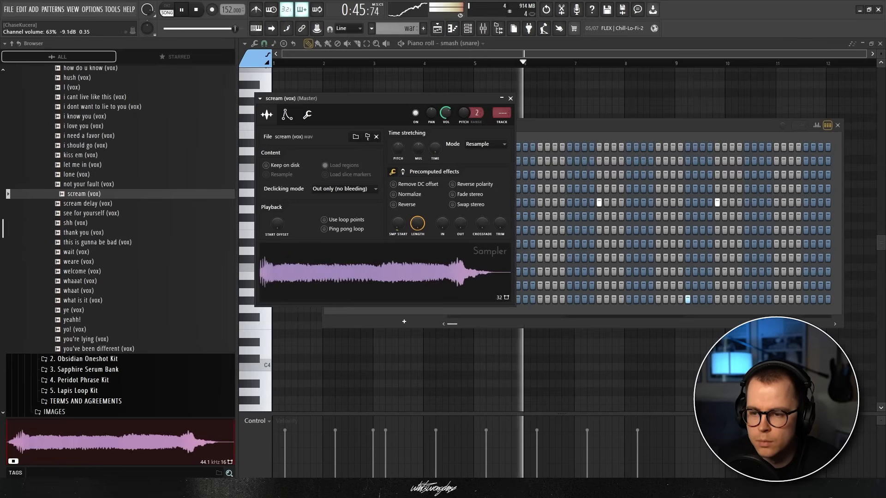
left_click(511, 98)
Step: Audition other vox samples, swap scream (vox) for hollywood (vox), and set its sample start offset to 5%
left_click(85, 212)
left_click(85, 205)
scroll(85, 209, "up", 2)
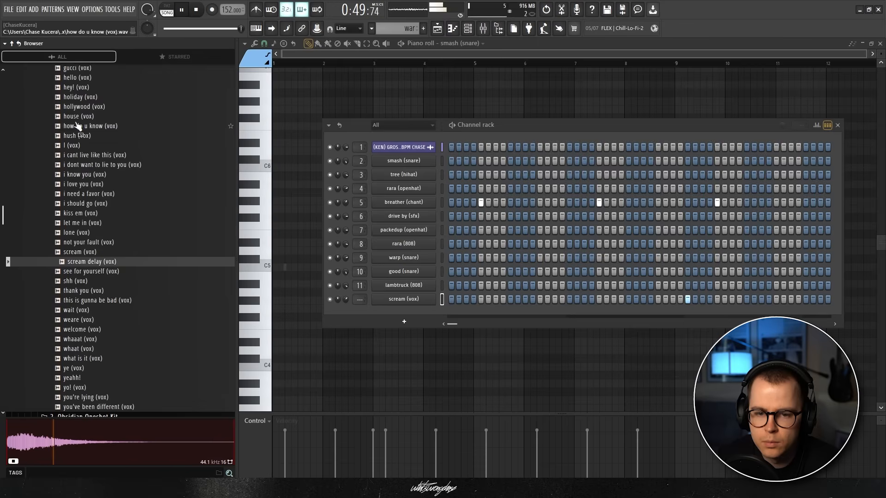
left_click(78, 110)
left_click_drag(404, 296, 404, 298)
left_click_drag(347, 300, 347, 304)
left_click(408, 300)
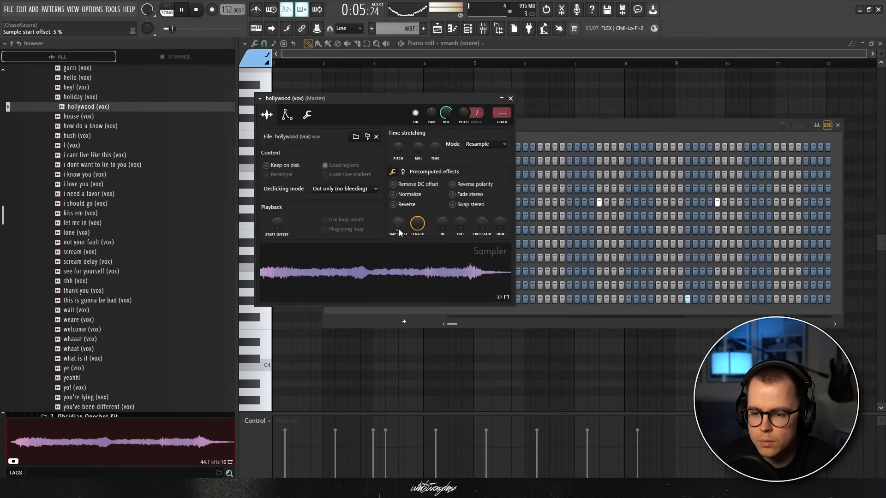
left_click(511, 98)
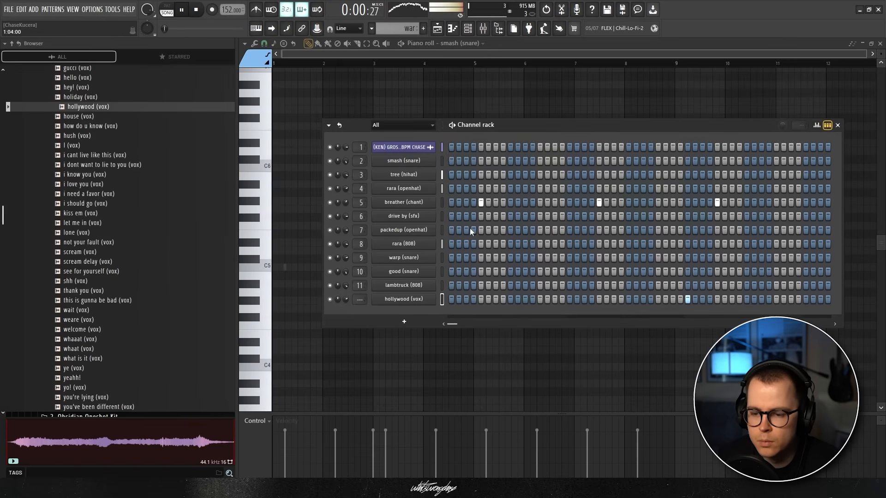
Step: Check the hollywood (vox) note in the piano roll and play the arrangement from bar 9
right_click(428, 299)
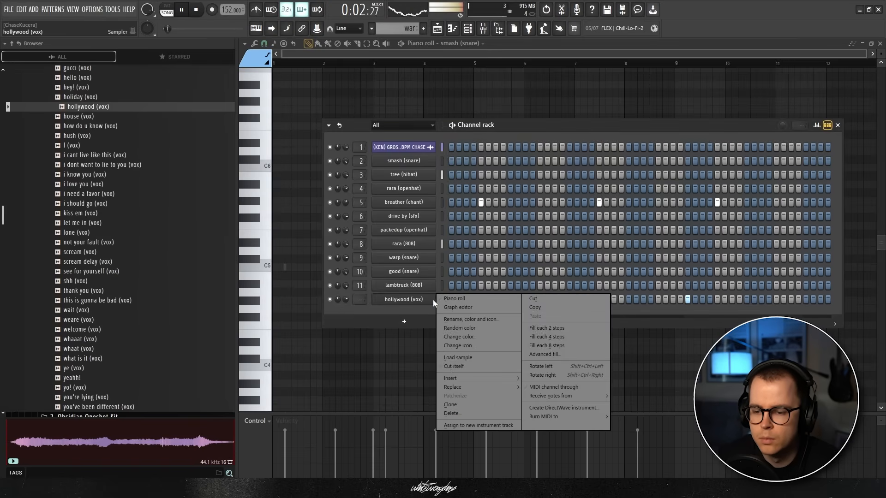
left_click(463, 298)
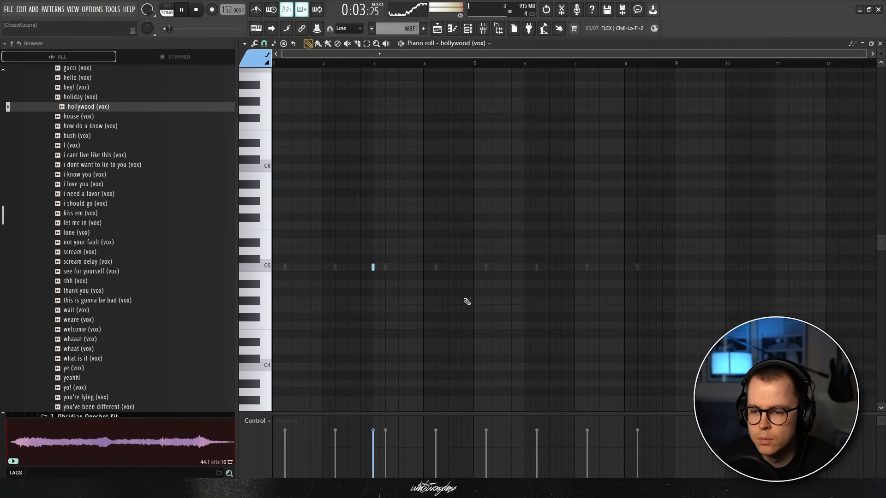
left_click(438, 29)
left_click(451, 63)
scroll(479, 339, "up", 3)
scroll(490, 336, "down", 3)
Step: Set the hollywood (vox) channel volume to 73% and make the channel cut itself
key("F6")
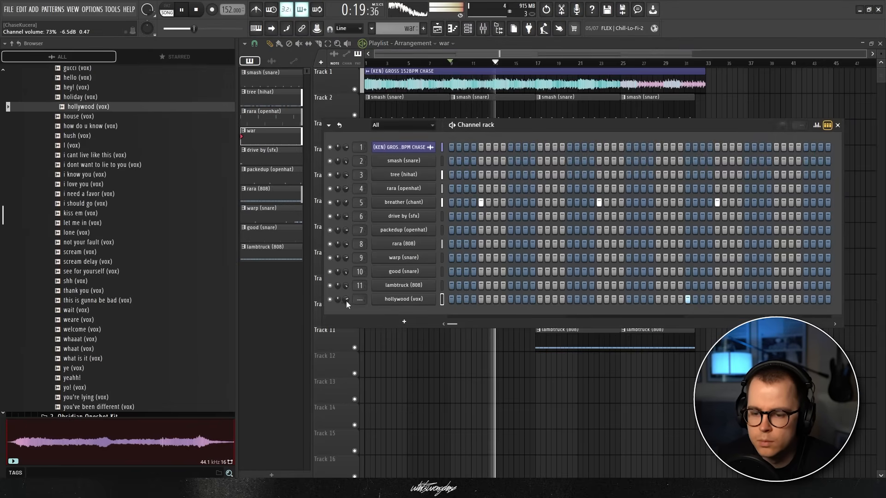
right_click(405, 300)
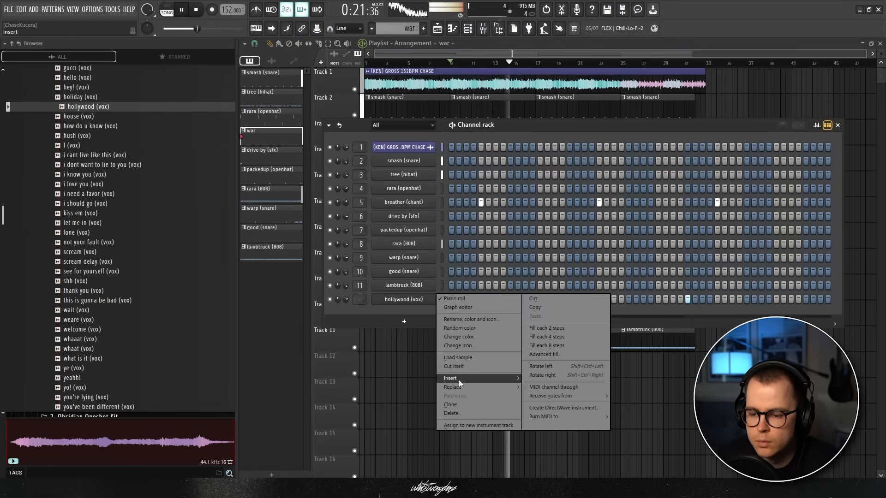
left_click(456, 366)
Step: Split the war pattern by channel and place its hollywood (vox) clip on Track 12 at bar 9
right_click(291, 141)
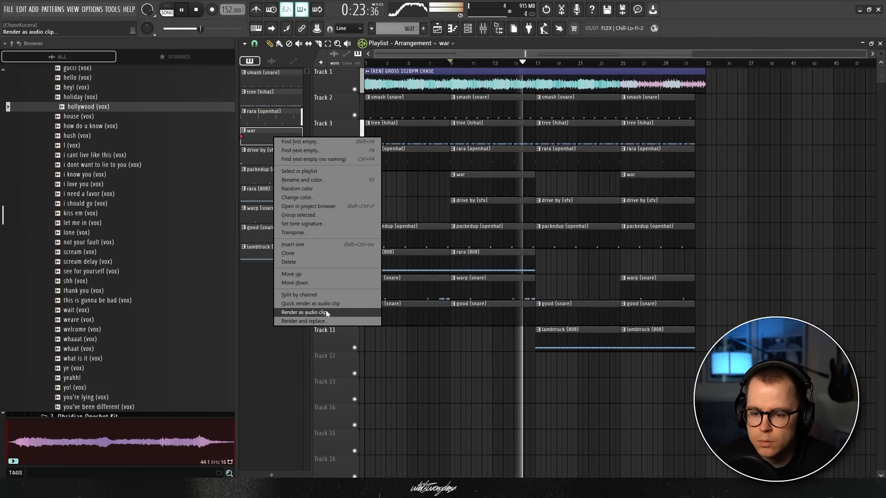
left_click(294, 291)
scroll(386, 195, "up", 1)
scroll(432, 197, "down", 1)
left_click_drag(472, 185, 463, 362)
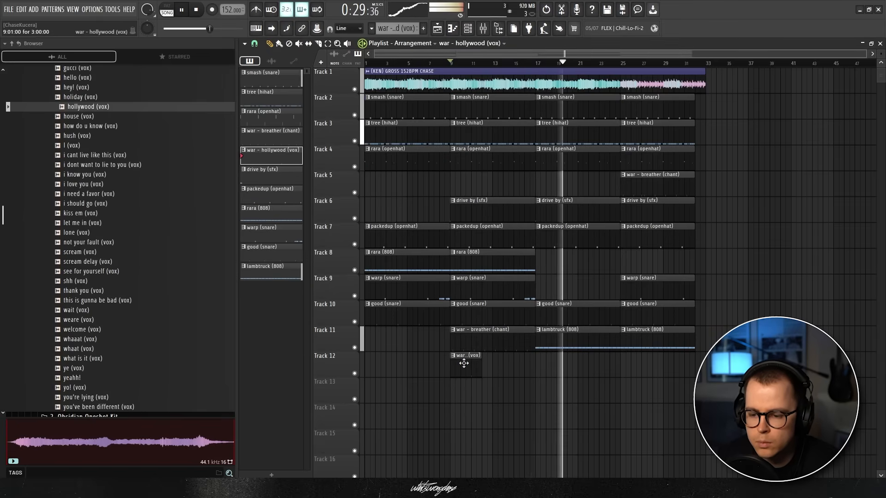
Step: Move the hollywood (vox) note to the pattern's start, and extend its Track 12 clip to eight bars with a copy at bar 25
double_click(463, 363)
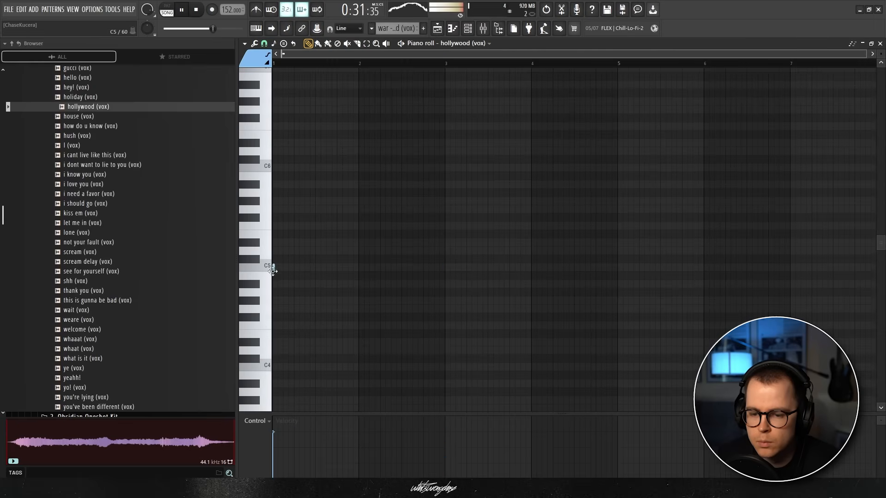
key("F5")
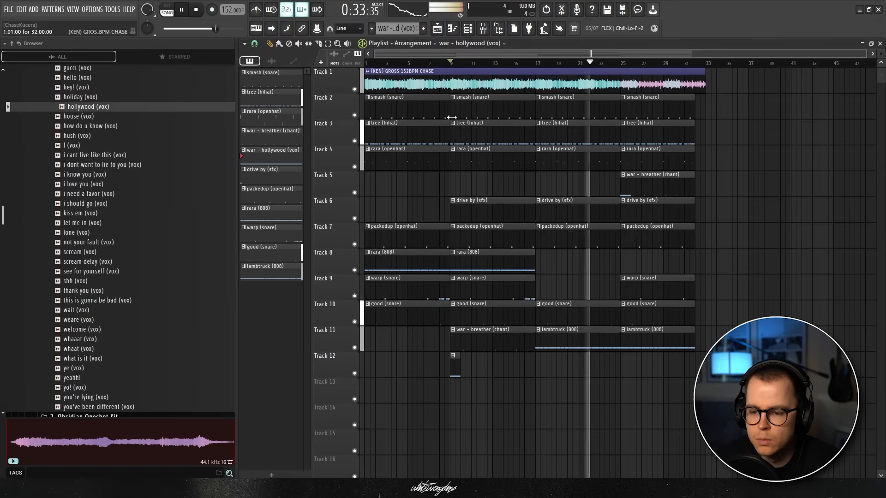
left_click_drag(463, 363, 532, 365)
left_click_drag(663, 366, 625, 367)
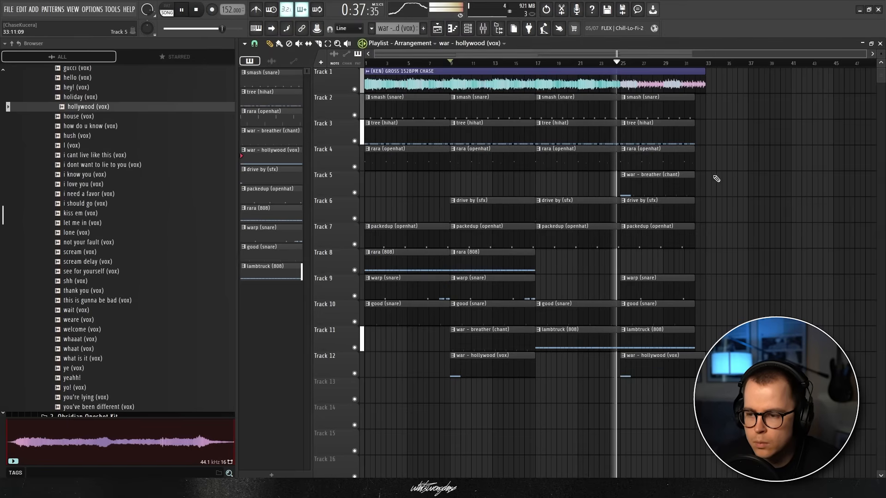
Step: Delete the bar 25 rara (openhat) clip, and place war - breather (chant) clips on Track 5 at bars 9 and 25, ending the second at bar 32
right_click(677, 163)
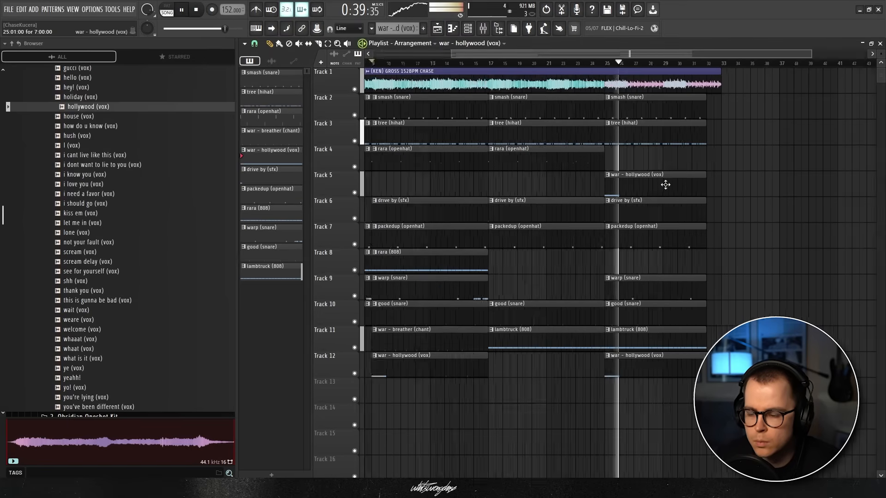
right_click(667, 186)
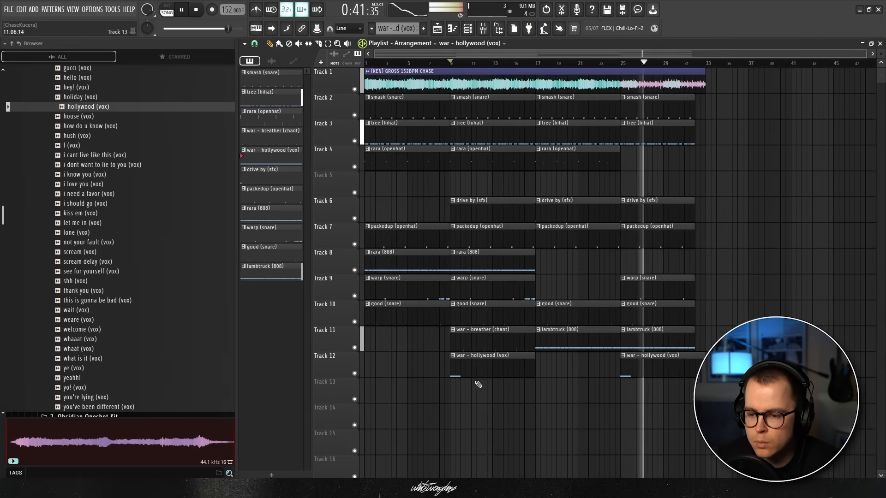
left_click(266, 134)
left_click(453, 184)
left_click(649, 177)
scroll(650, 175, "up", 2)
scroll(666, 163, "down", 2)
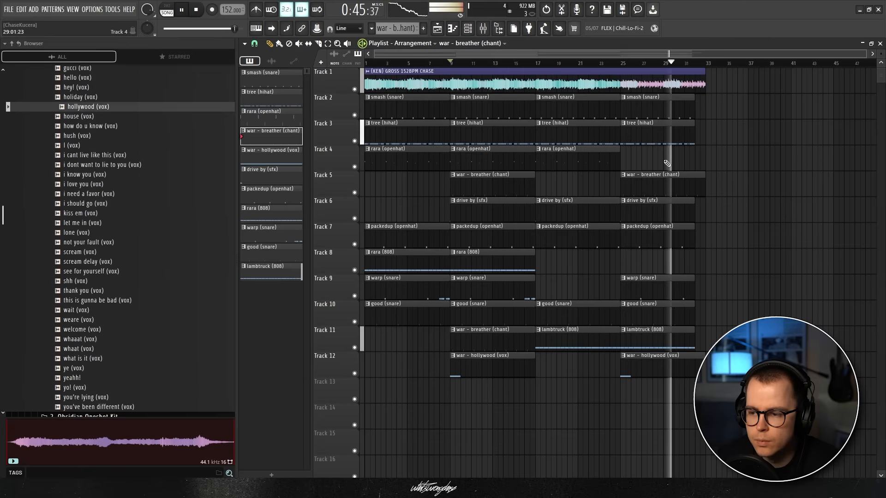
left_click_drag(704, 186, 693, 190)
scroll(716, 216, "up", 2)
scroll(716, 217, "down", 2)
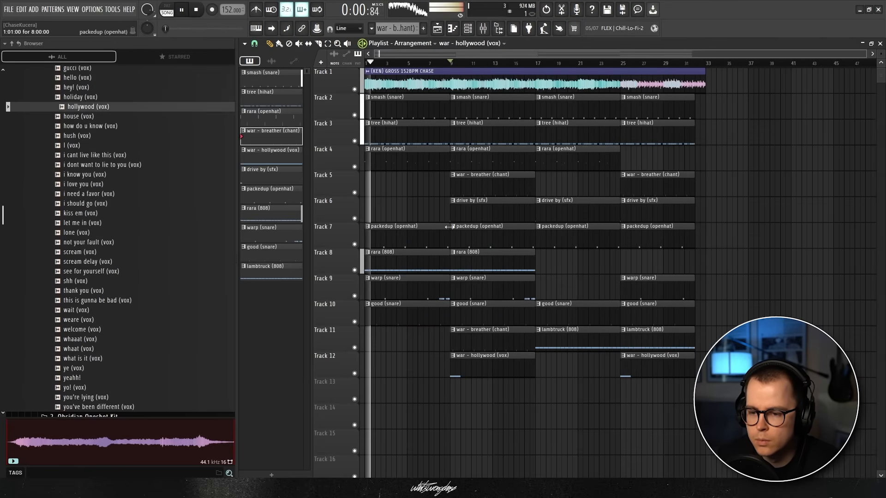
Step: Place a drive by (sfx) clip at bar 1 and delete the ones at bars 9 and 25
left_click(487, 208)
left_click(417, 206)
right_click(485, 210)
scroll(499, 215, "up", 1)
scroll(501, 215, "down", 1)
right_click(647, 211)
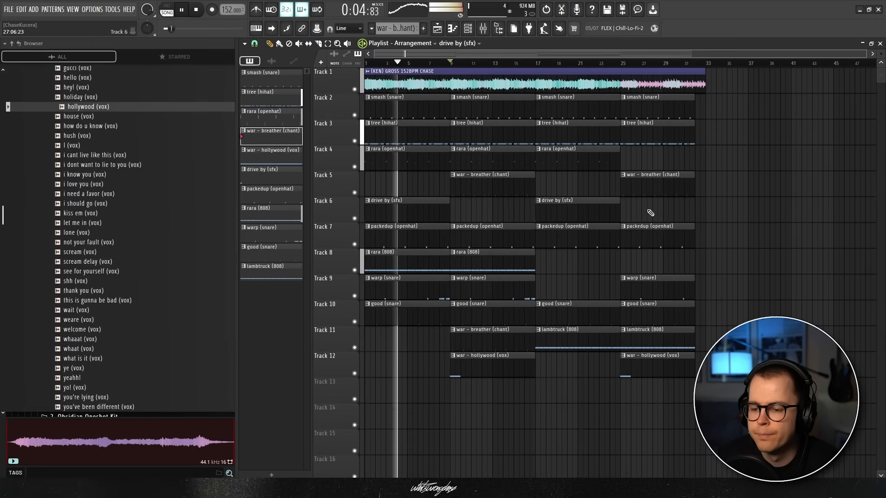
Step: Raise the mixer faders of the tree (hihat), rara (openhat) and war tracks
left_click(467, 28)
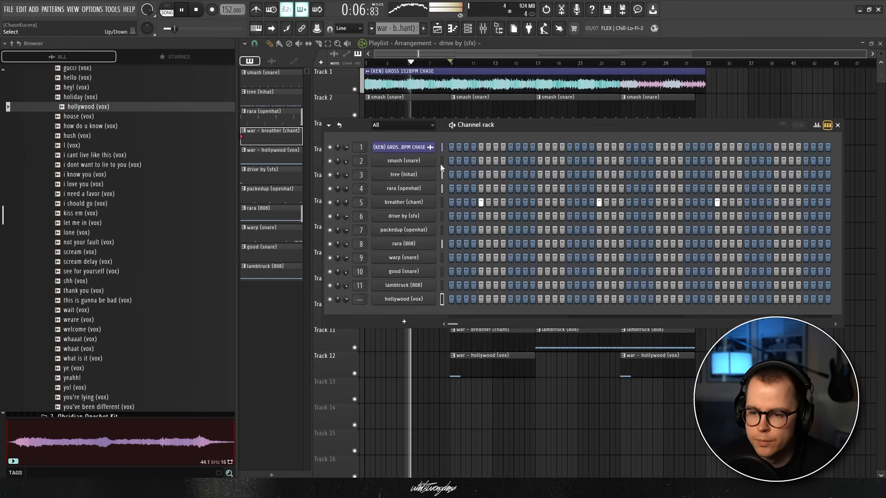
key("F9")
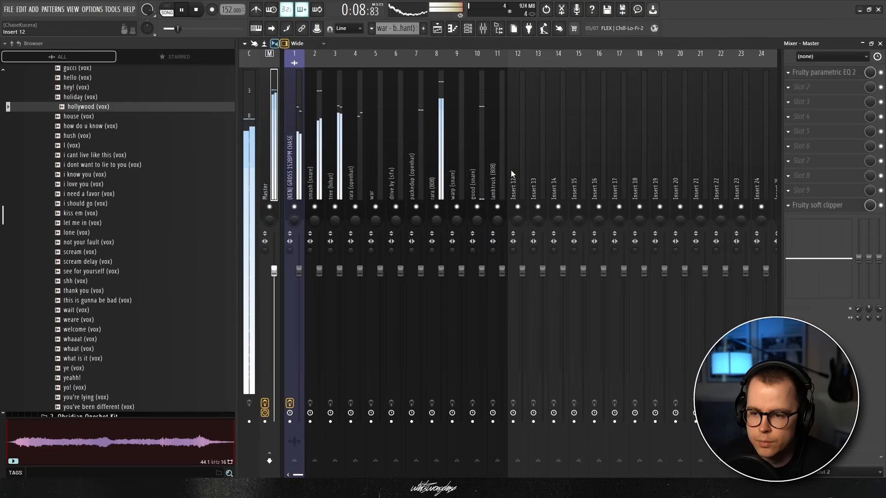
left_click(513, 168)
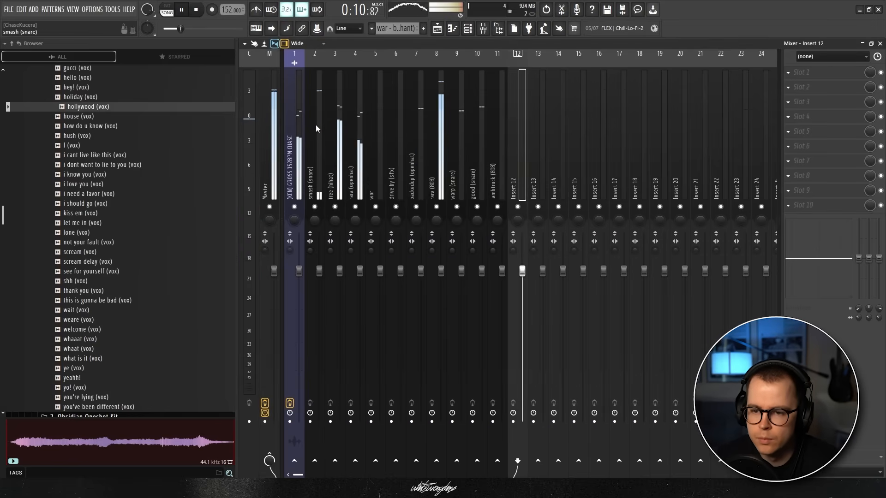
left_click(341, 164)
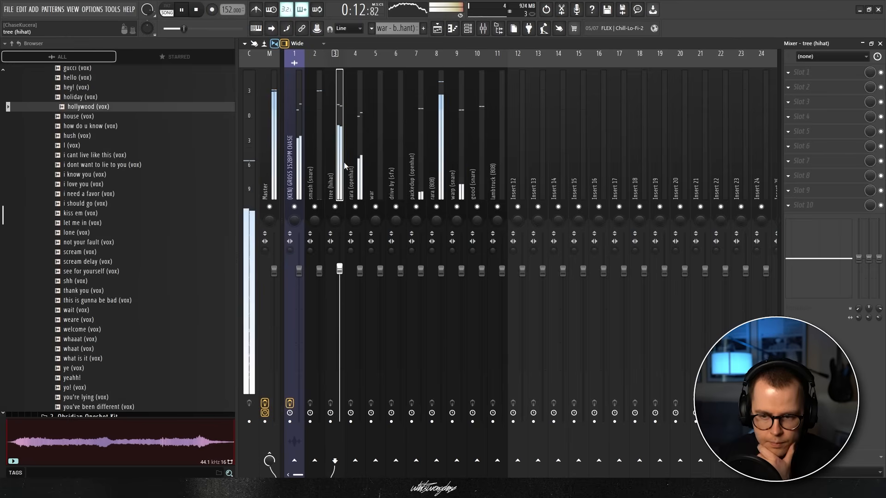
left_click(364, 270)
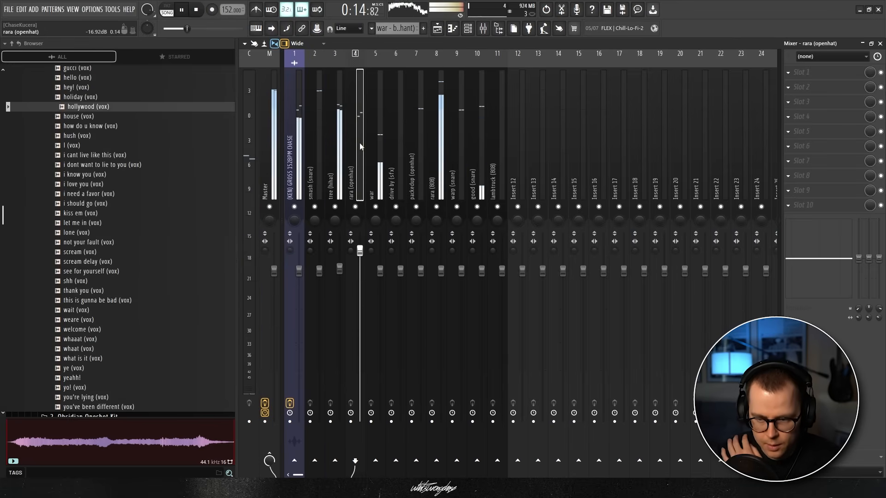
left_click(382, 172)
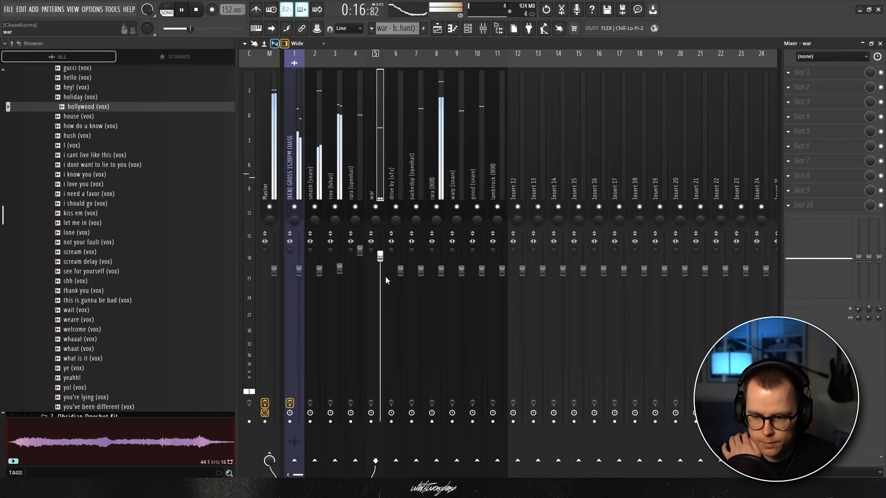
Step: Raise the mixer faders of the drive by (sfx), packedup (openhat), rara (808), warp (snare), lambtruck (808) and good (snare) tracks
left_click(400, 271)
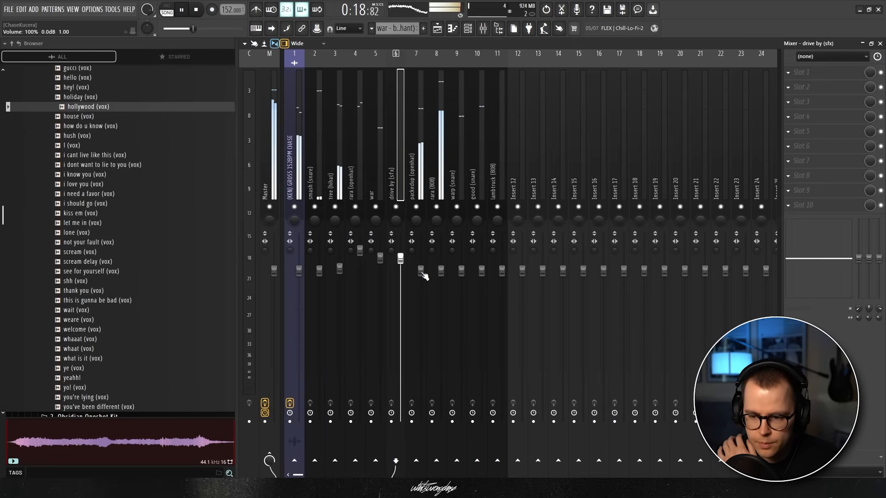
left_click_drag(421, 271, 421, 261)
left_click(349, 136)
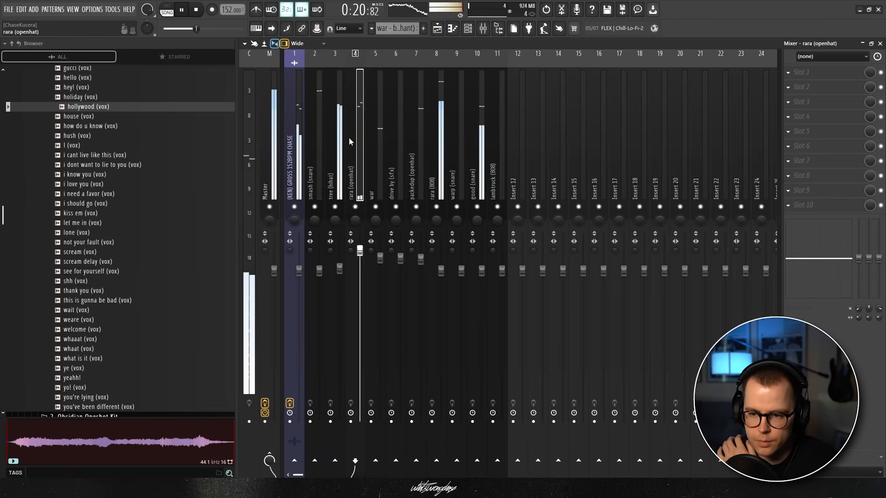
left_click_drag(441, 271, 462, 260)
left_click(502, 271)
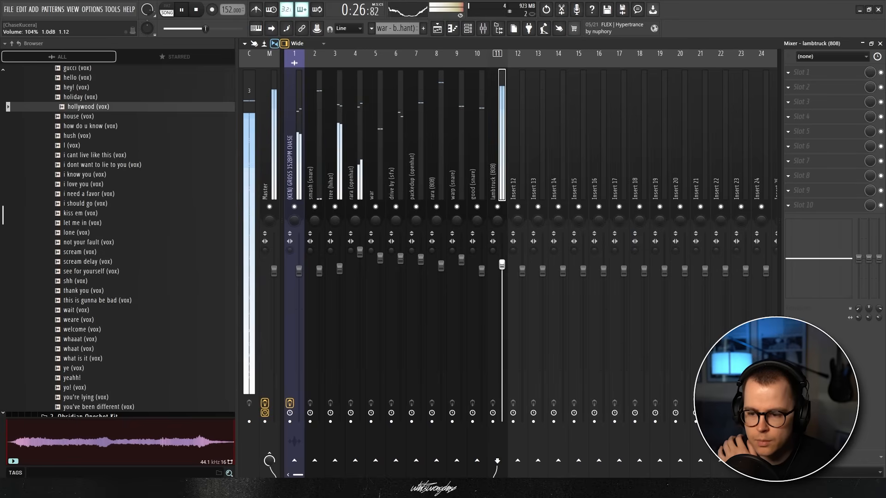
left_click_drag(482, 270, 482, 266)
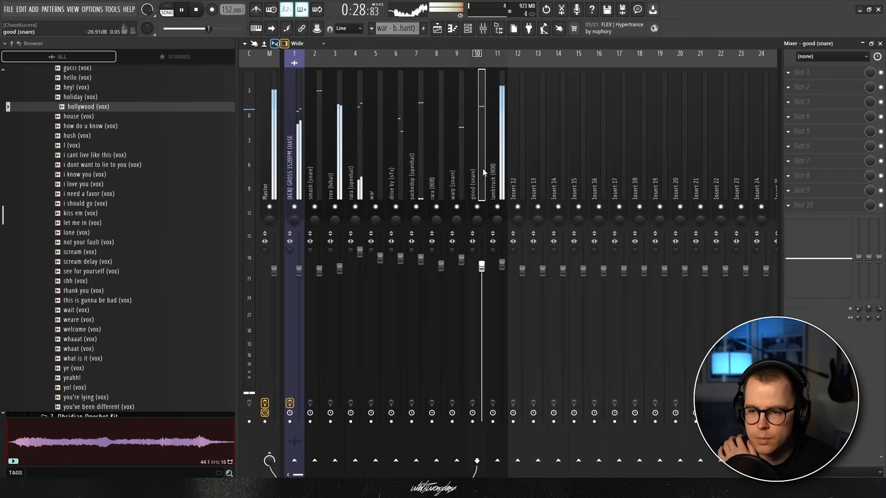
Step: Route the hollywood (vox) channel to mixer track 12 and raise that track's fader to about 113%
key("F5")
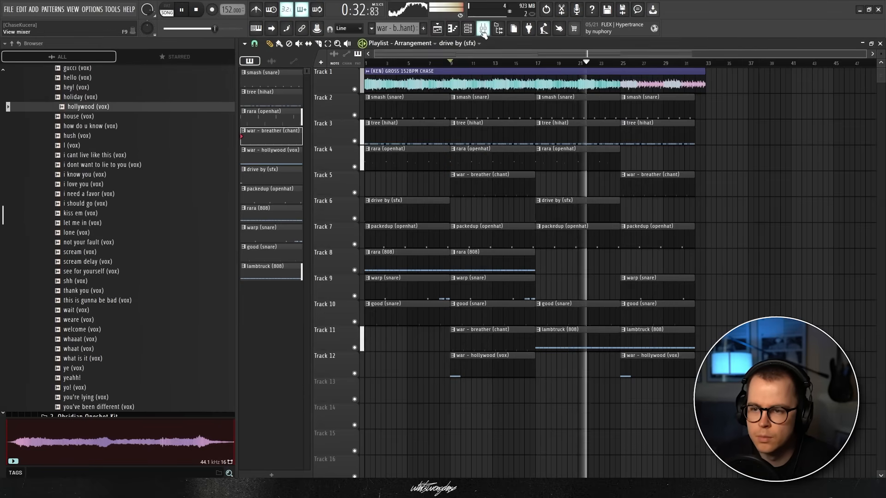
left_click(483, 30)
left_click(469, 30)
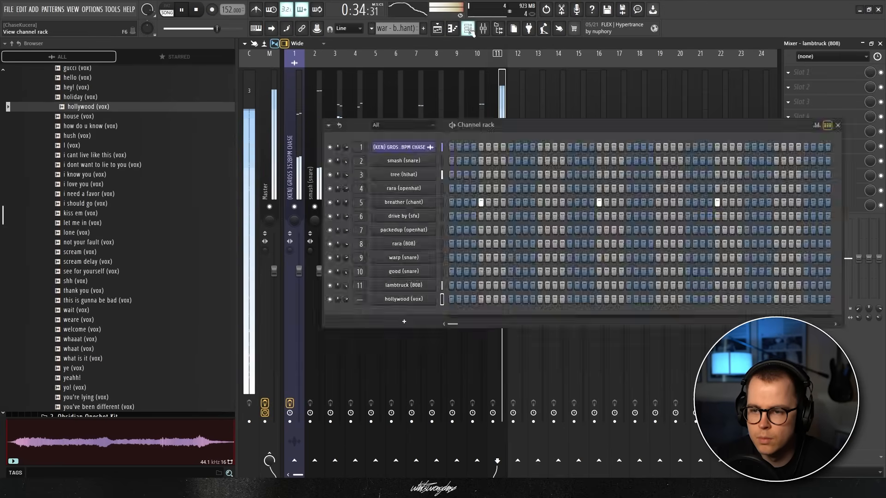
left_click(421, 301)
left_click(502, 123)
left_click(542, 271)
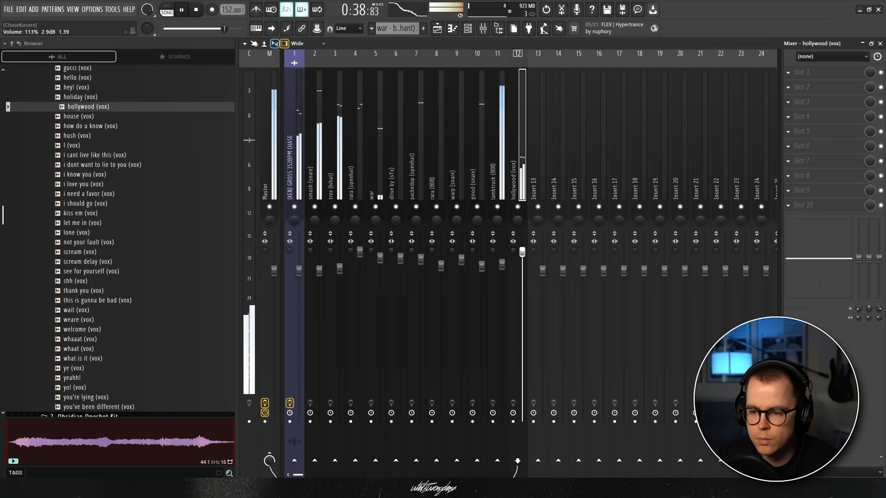
Step: Add the Raum reverb to the hollywood (vox) mixer track at 32% mix, and raise the track's fader slightly
left_click(823, 75)
left_click(660, 363)
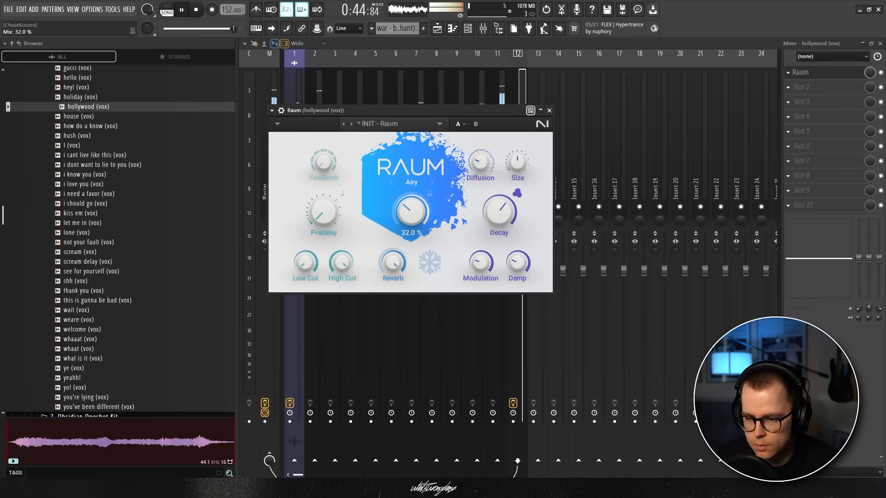
left_click(549, 110)
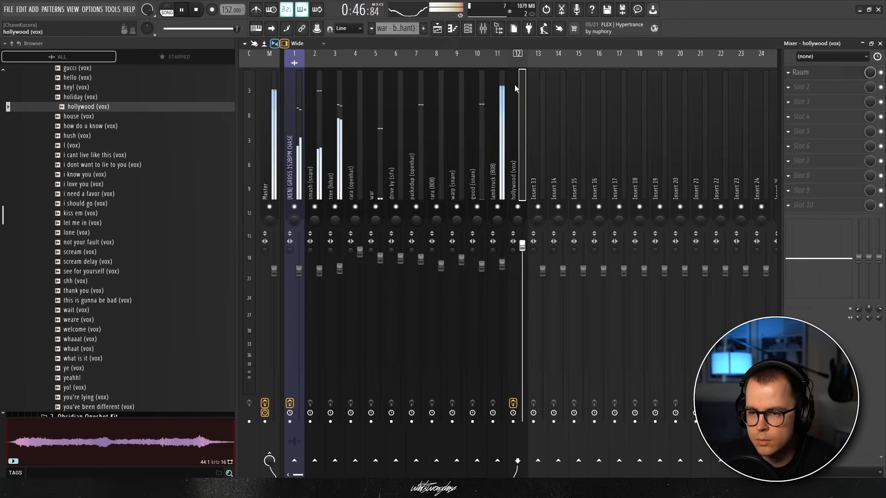
Step: Duplicate the whole 32-bar playlist arrangement three times in a row
key("F5")
left_click_drag(747, 429, 367, 78)
key("ctrl+b")
key("ctrl+b")
key("ctrl+b")
scroll(776, 160, "down", 3)
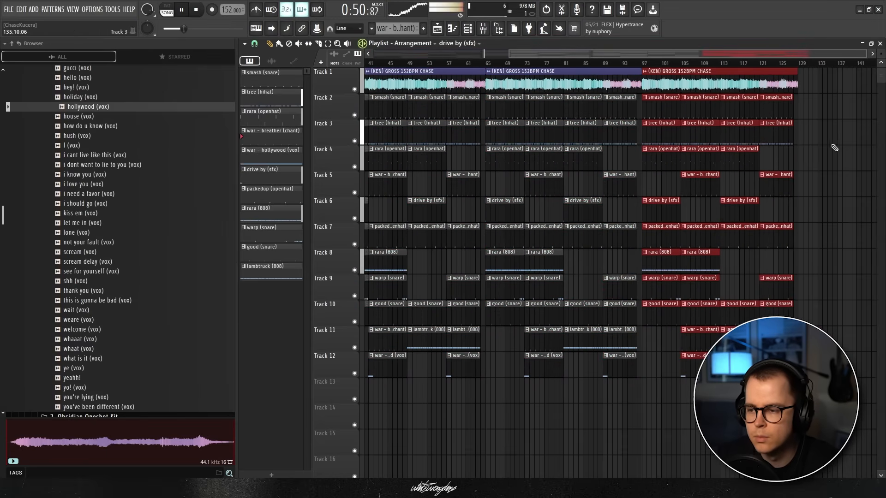
left_click(822, 155, "ctrl")
Step: Cut the end off the tree (hihat) clip starting at bar 33 so it stops at bar 40
scroll(820, 160, "up", 1)
scroll(819, 160, "down", 2)
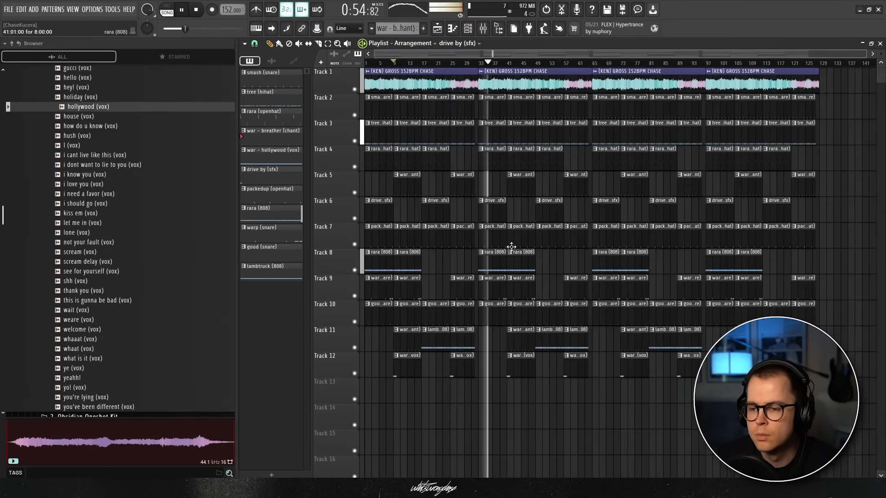
scroll(490, 188, "up", 1)
scroll(501, 187, "up", 5)
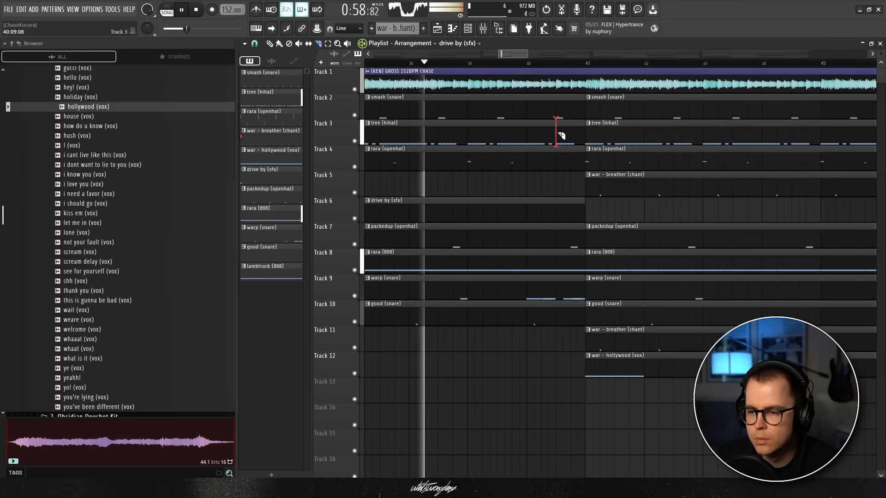
scroll(545, 194, "down", 1)
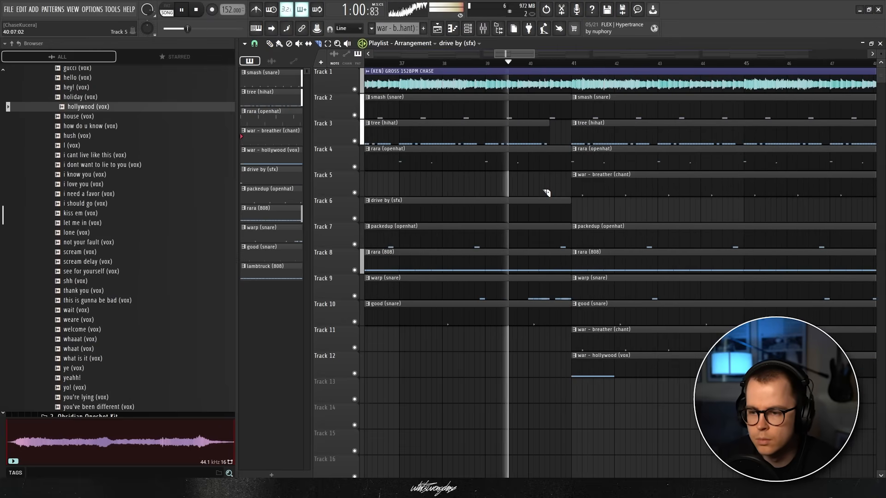
scroll(546, 193, "down", 1)
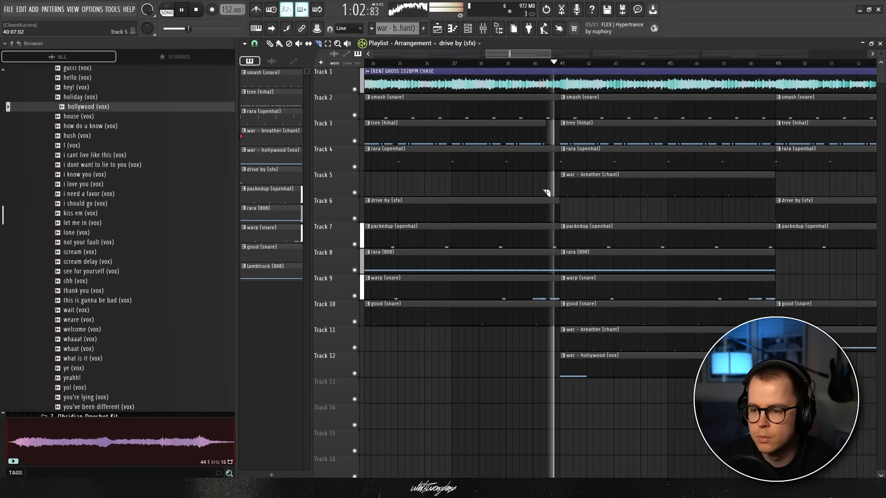
scroll(548, 190, "up", 2)
right_click(518, 136)
scroll(542, 181, "down", 2)
scroll(543, 183, "down", 3)
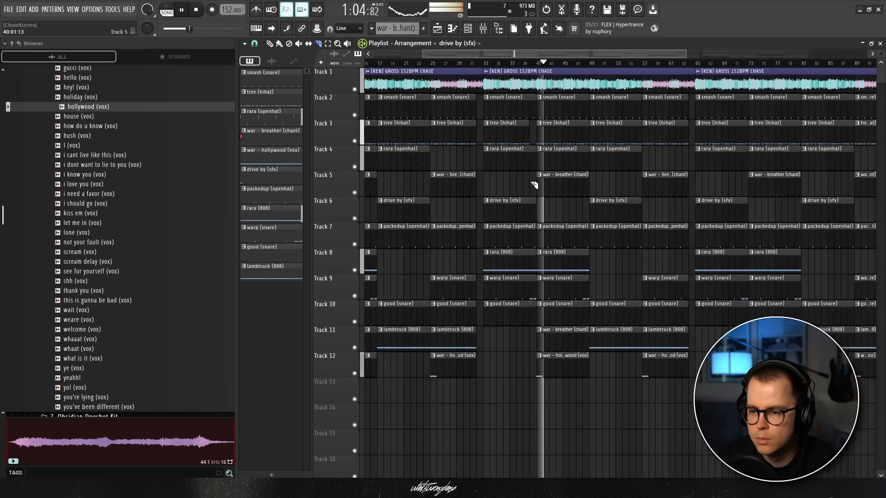
scroll(517, 182, "down", 1)
Step: Cut the last bar off the first tree (hihat) clip so it ends at bar 8
scroll(320, 134, "up", 3)
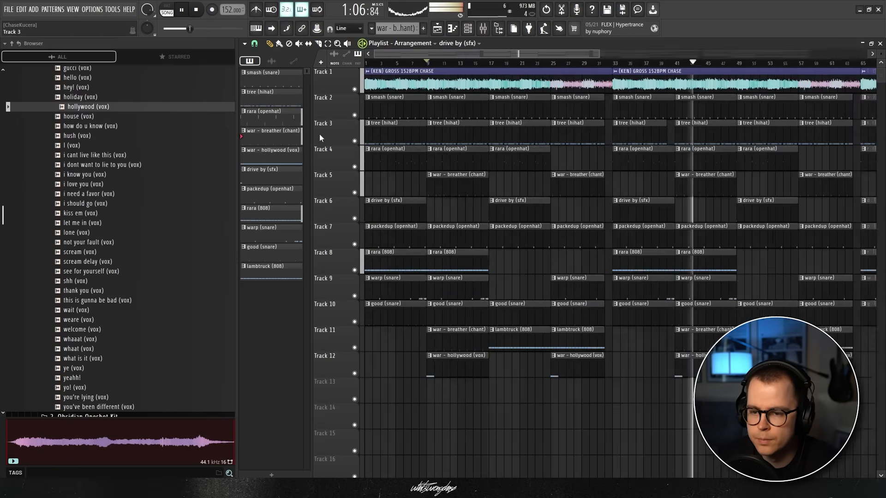
key("c")
scroll(490, 189, "down", 2)
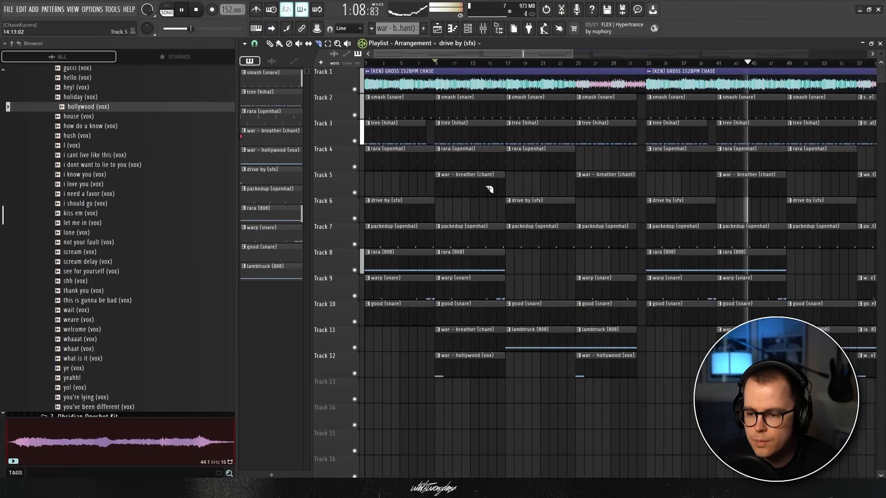
Step: Delete all copied clips from bar 33 onward and duplicate the first 32-bar section twice
scroll(487, 191, "down", 3)
left_click_drag(864, 401, 494, 93)
key("Delete")
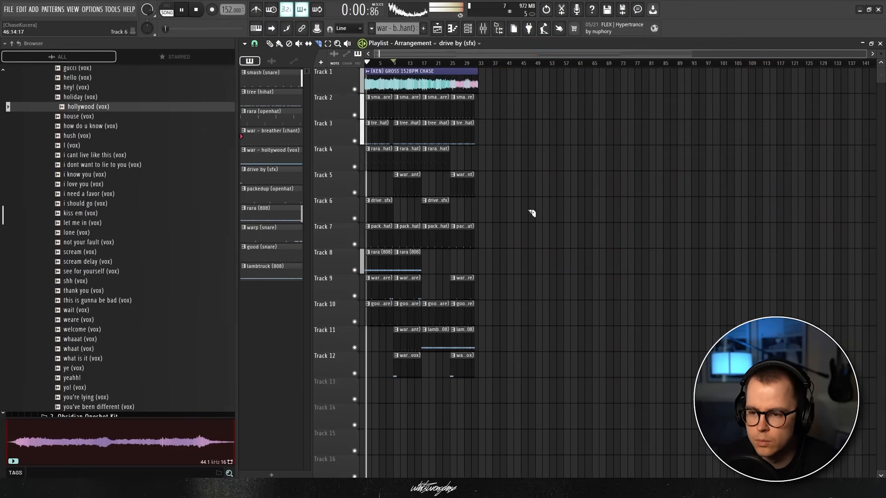
left_click_drag(539, 420, 366, 68)
key("ctrl+b")
key("ctrl+b")
left_click(739, 173, "ctrl")
Step: Collapse the vox sample folder of the Diamond Drumkit in the browser
scroll(317, 156, "up", 3)
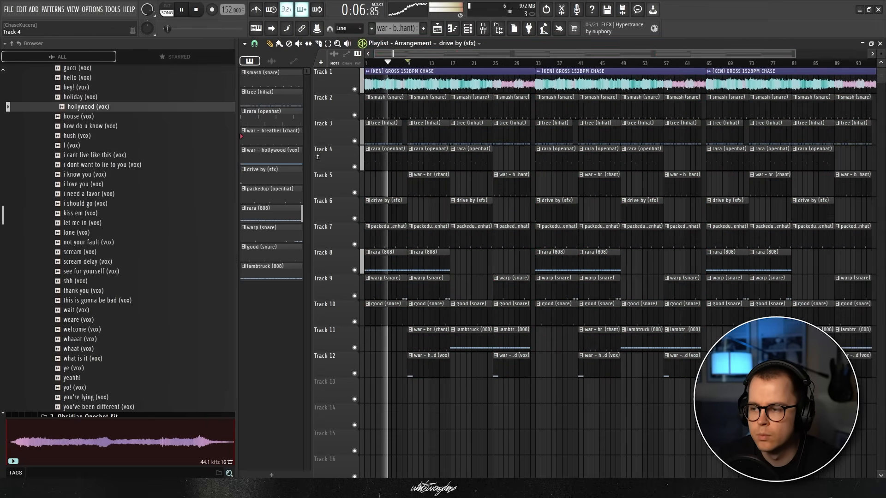
scroll(328, 162, "up", 4)
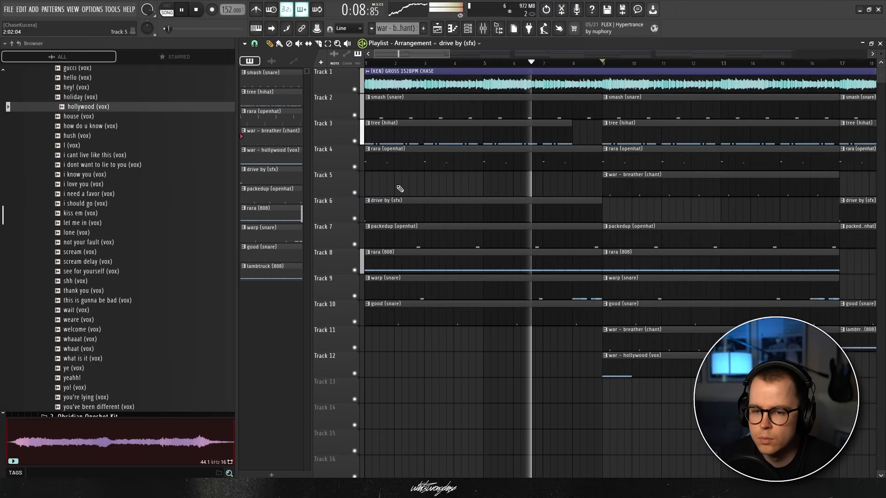
scroll(203, 206, "up", 6)
left_click(63, 165)
scroll(66, 169, "up", 2)
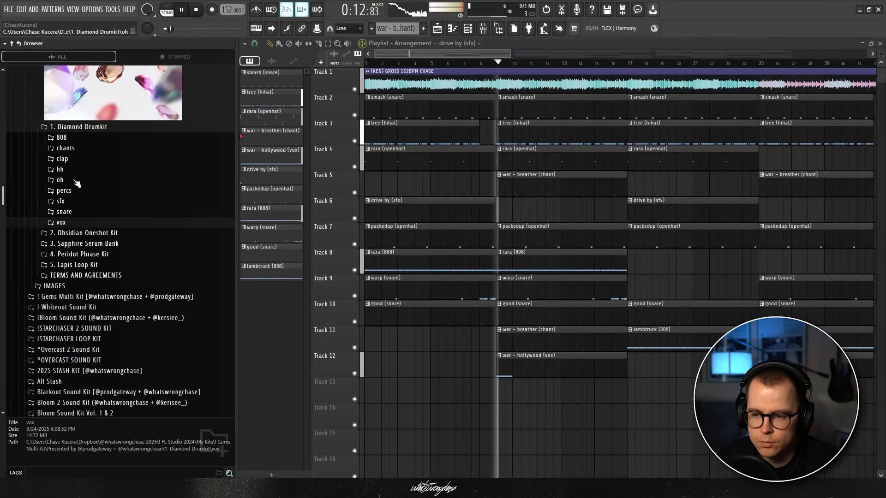
Step: Cut the last bar off the rara (808) and tree (hihat) clips starting at bar 9, ending them at bar 16
scroll(480, 193, "up", 3)
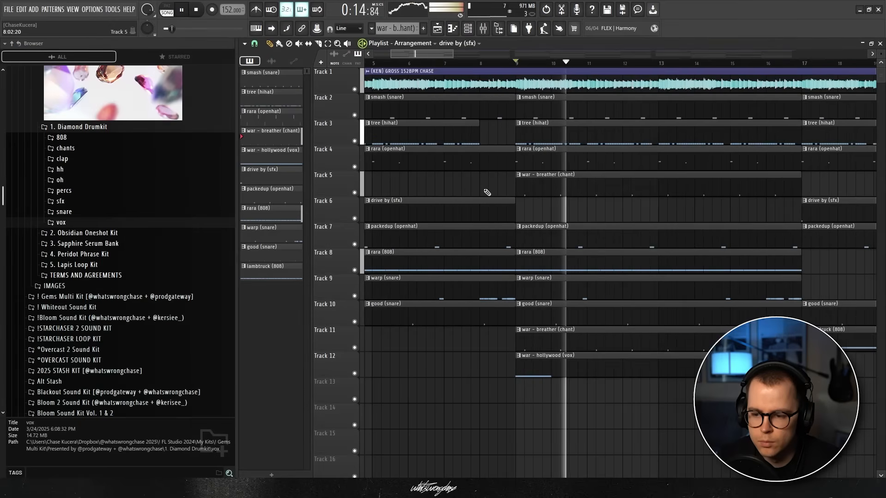
scroll(487, 192, "down", 3)
scroll(636, 253, "up", 3)
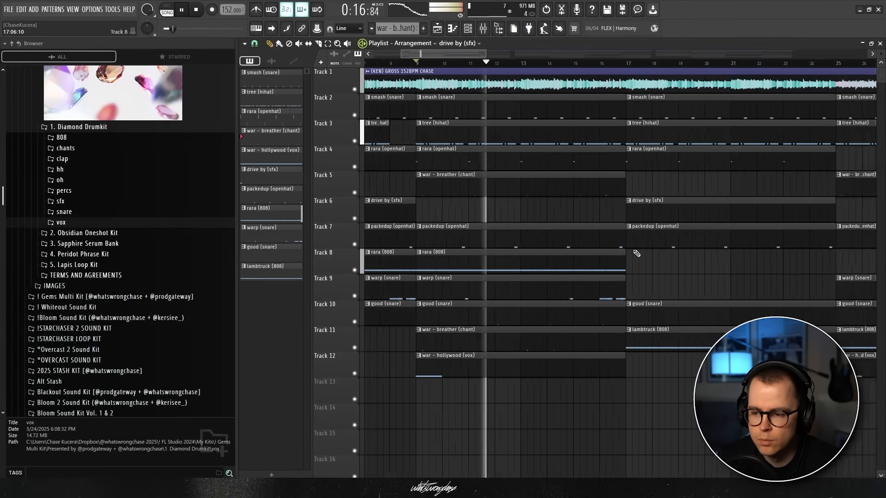
left_click_drag(622, 261, 589, 267)
scroll(583, 261, "down", 1)
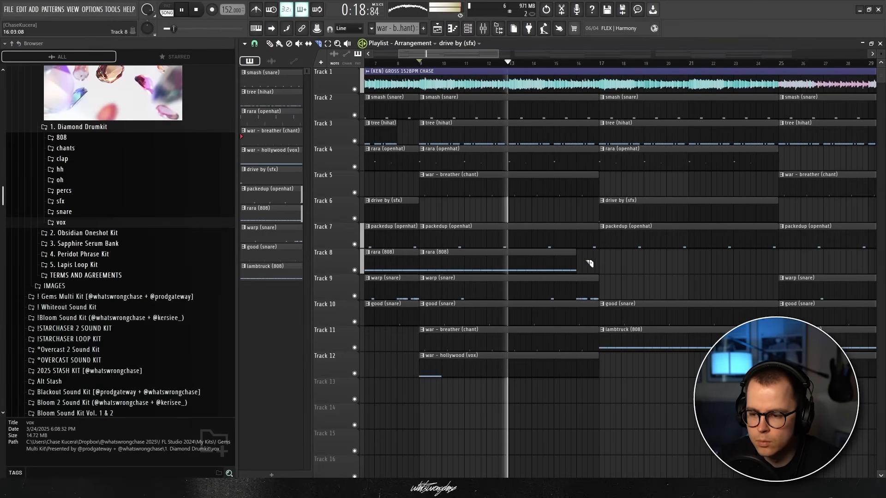
scroll(599, 263, "down", 1)
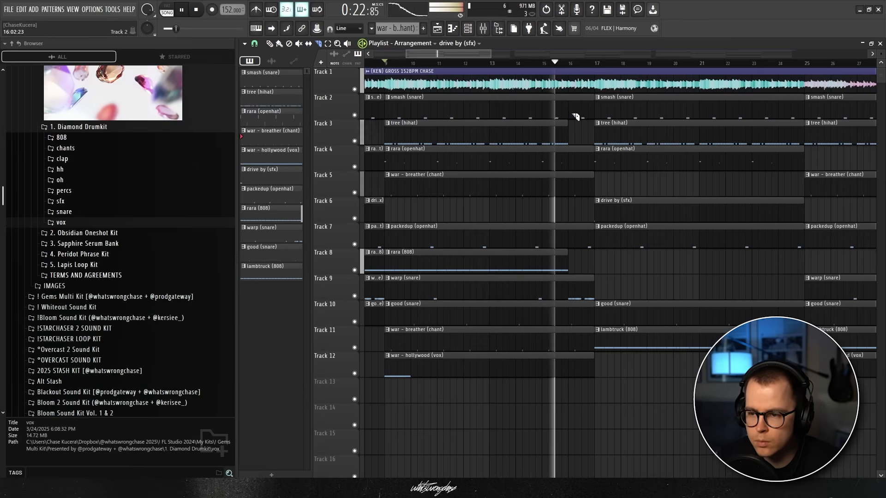
Step: End the bar 9 clips of smash (snare), war - breather (chant), packedup (openhat) and war - hollywood (vox) at bar 16
scroll(580, 132, "up", 1)
scroll(579, 132, "down", 2)
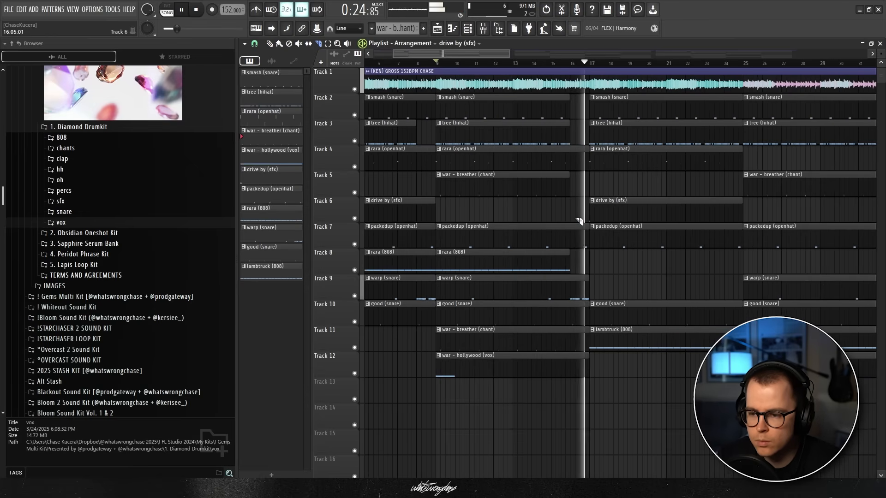
scroll(575, 277, "up", 2)
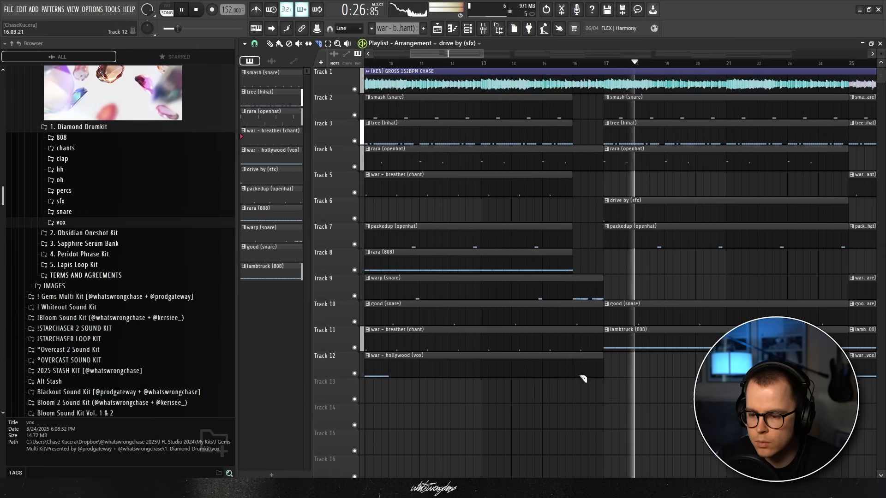
scroll(545, 328, "down", 3)
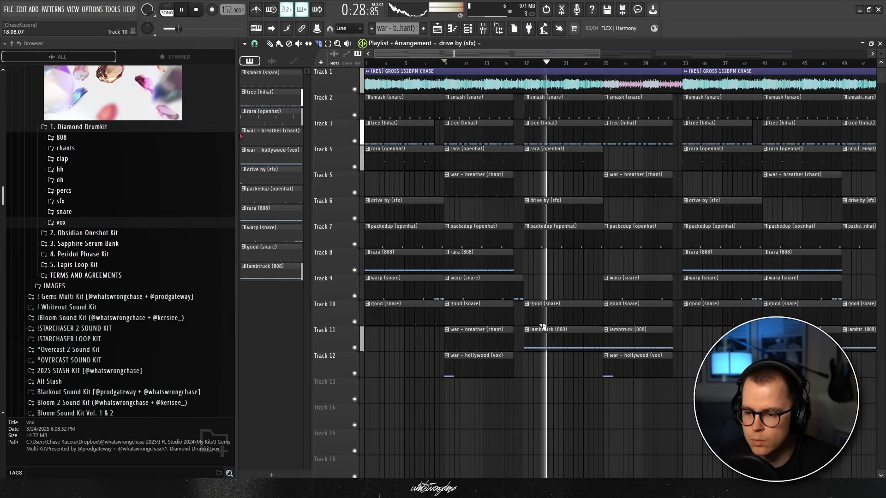
Step: Replace the copied sections from bar 33 onward with two new duplicates of the edited first 32 bars
scroll(543, 326, "down", 3)
left_click_drag(825, 428, 520, 85)
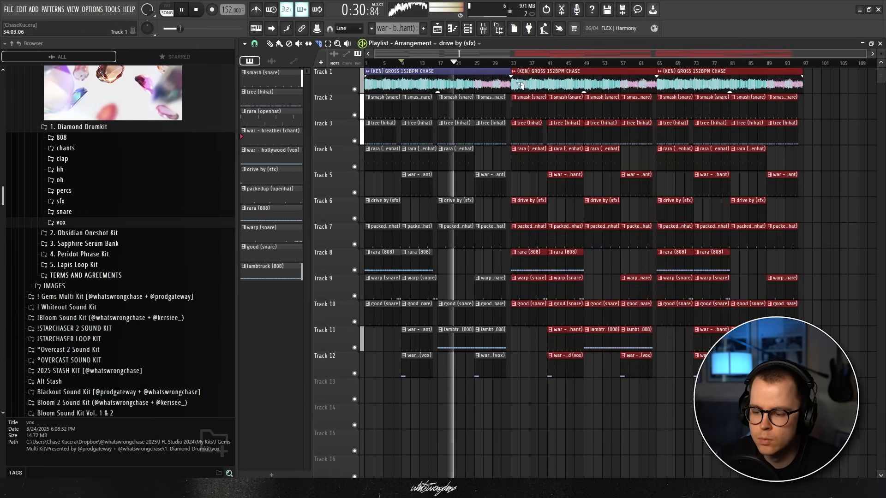
key("Delete")
left_click_drag(587, 391, 362, 68)
key("ctrl+b")
key("ctrl+b")
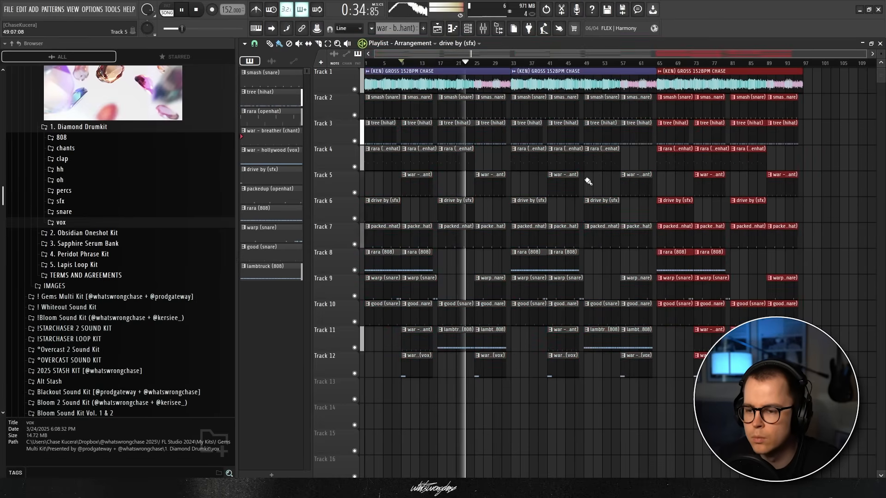
scroll(489, 263, "up", 3)
scroll(493, 262, "down", 3)
key("ctrl+d")
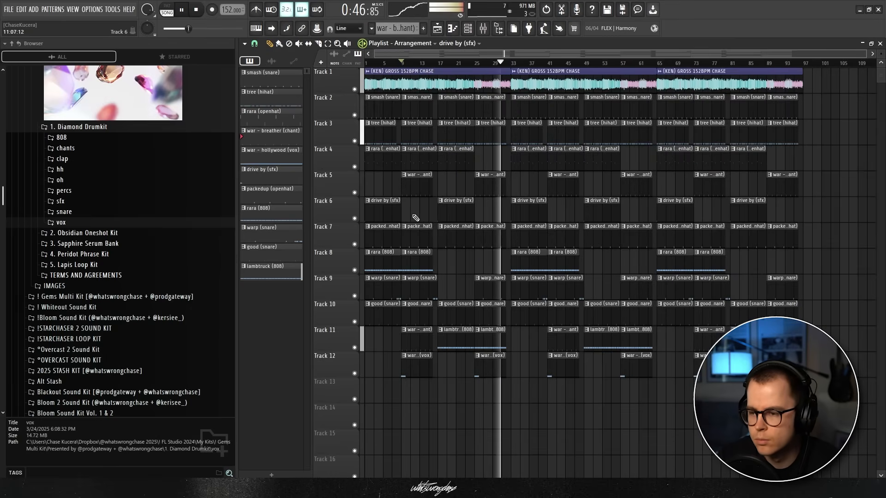
Step: Set the rara (808) mixer fader to about 104%
scroll(385, 192, "up", 3)
scroll(393, 191, "up", 1)
scroll(393, 190, "down", 4)
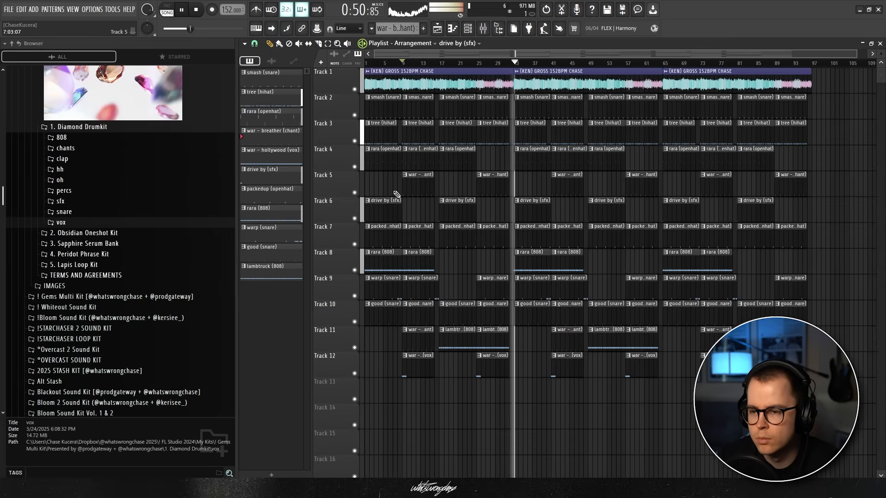
left_click(468, 26)
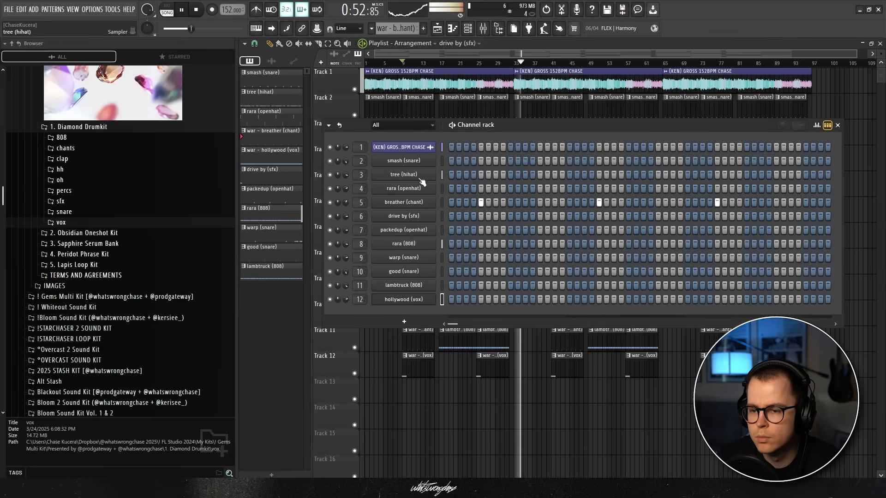
key("F9")
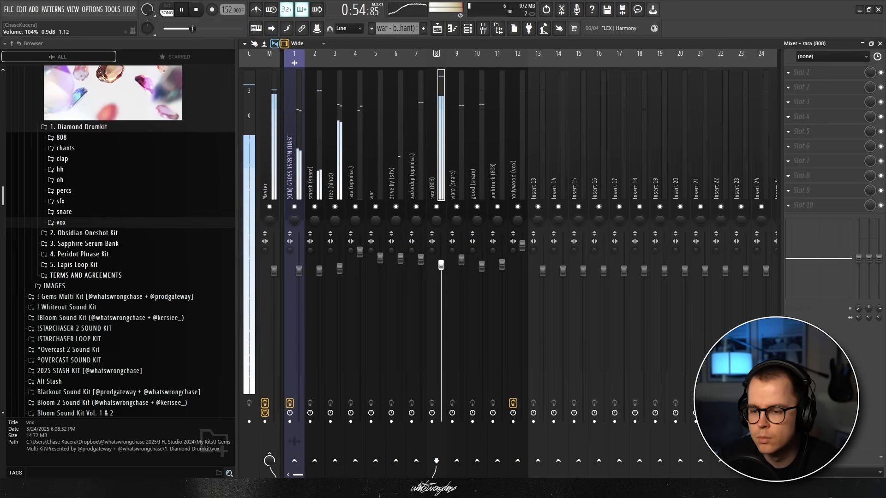
left_click(440, 29)
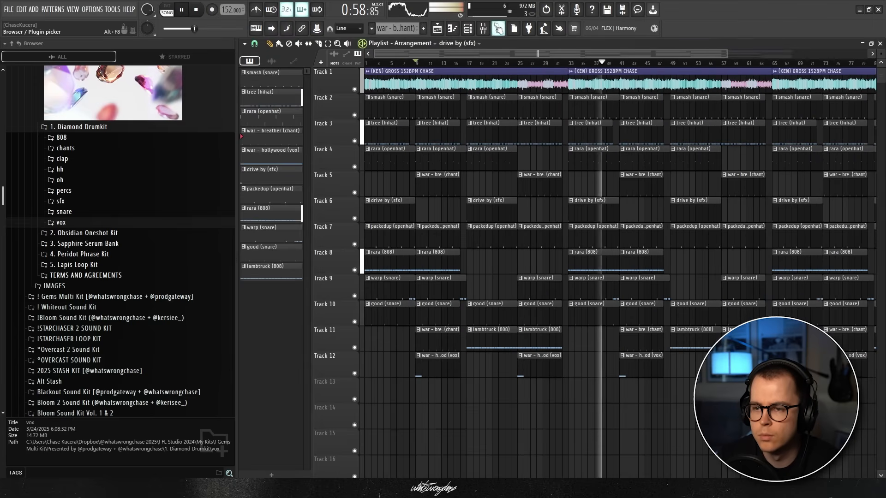
Step: Lower the melody loop's mixer fader to about 99% and check its Fruity Parametric EQ 2 curve
key("F9")
left_click(299, 272)
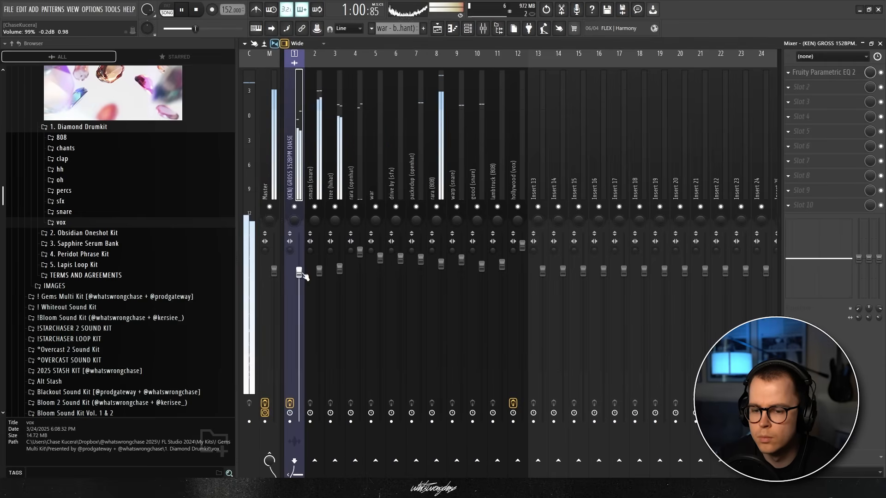
left_click(823, 72)
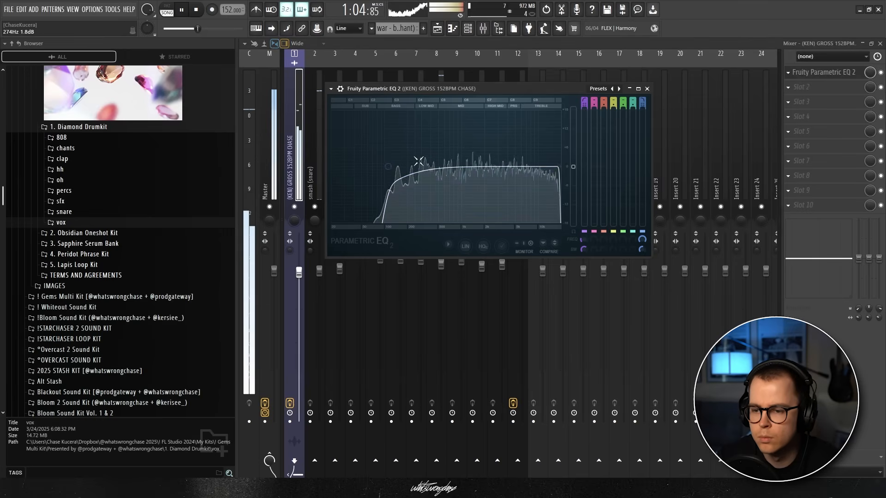
left_click(646, 89)
left_click(438, 29)
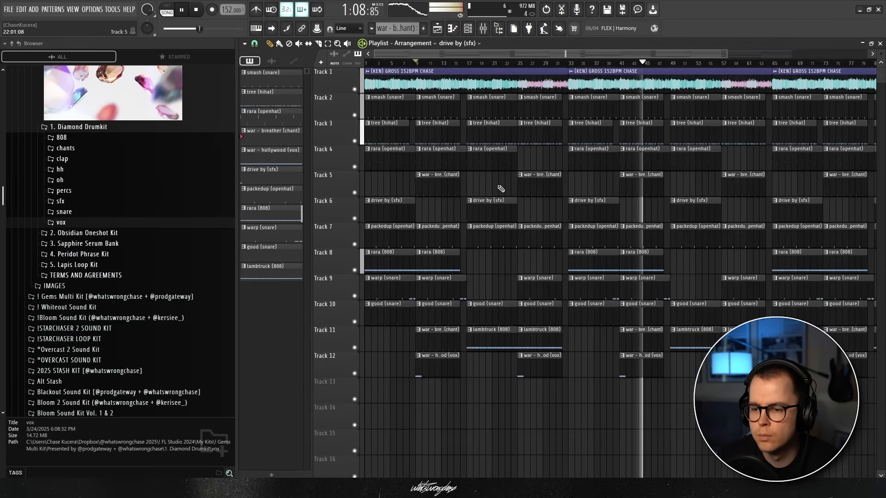